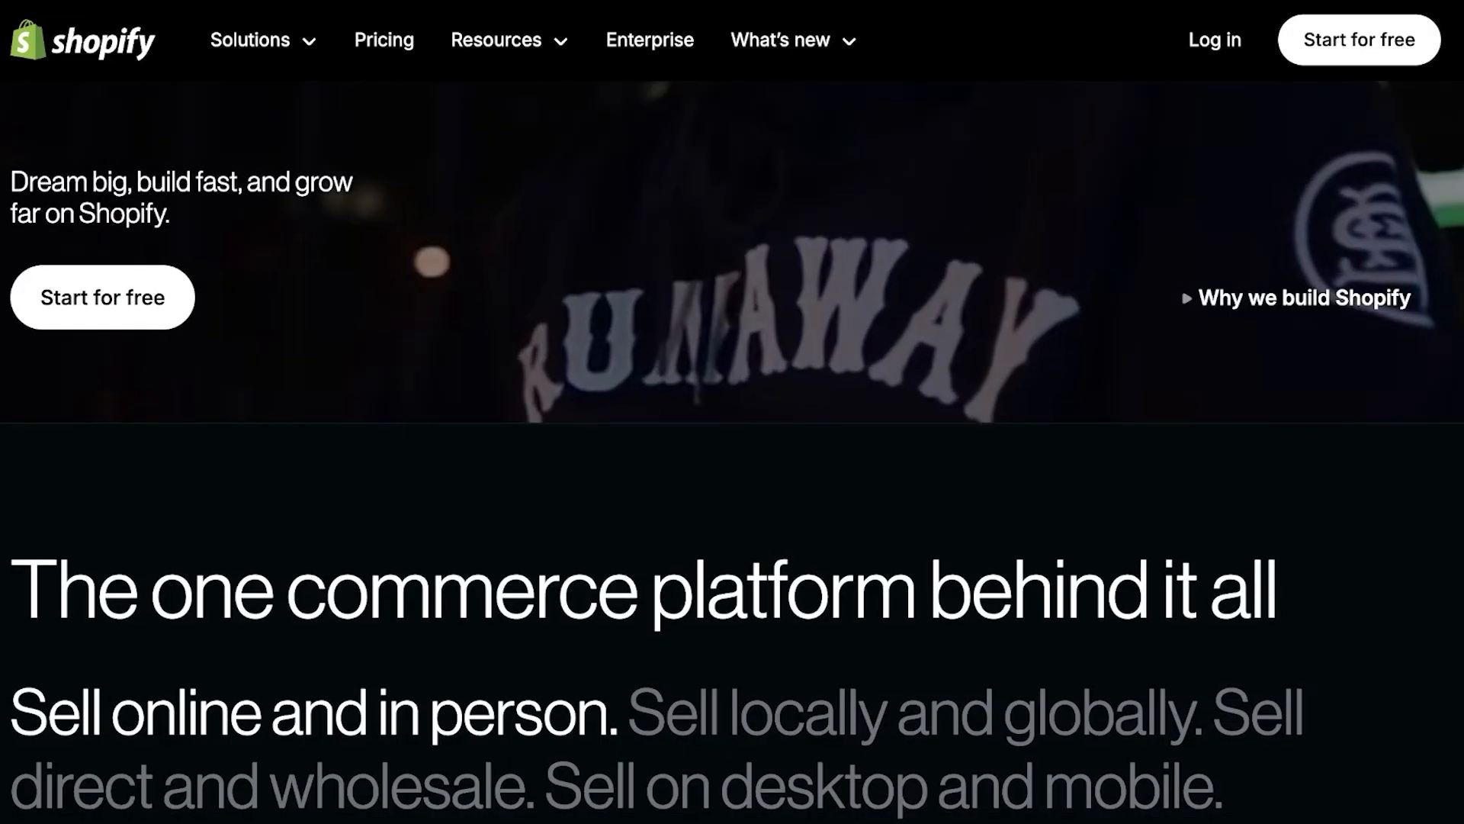
# Scroll the Shopify homepage to view featured merchant stores like Glossier and Gymshark
pyautogui.scroll(-9, 732, 412)
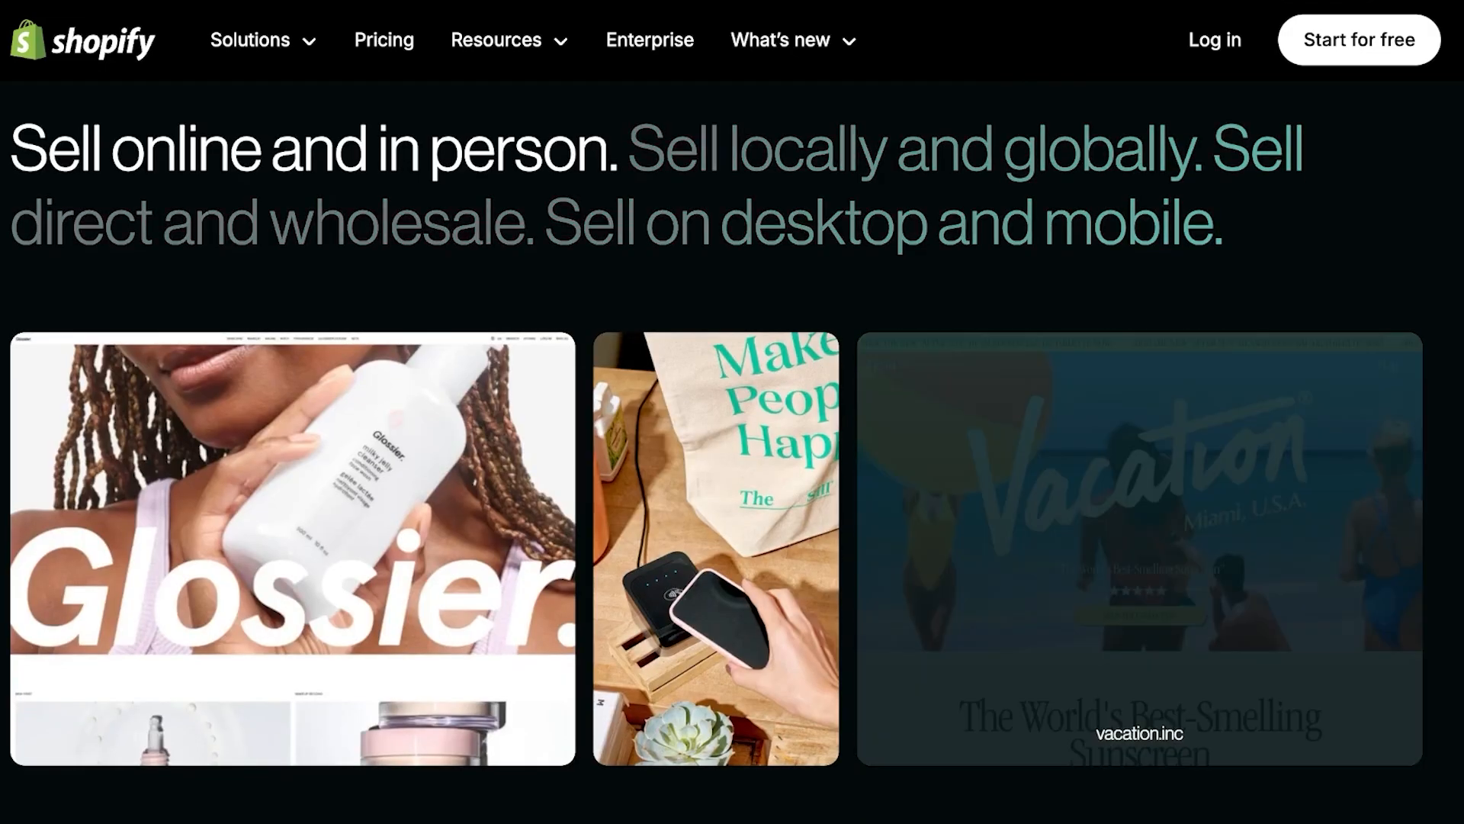
pyautogui.scroll(-3, 732, 412)
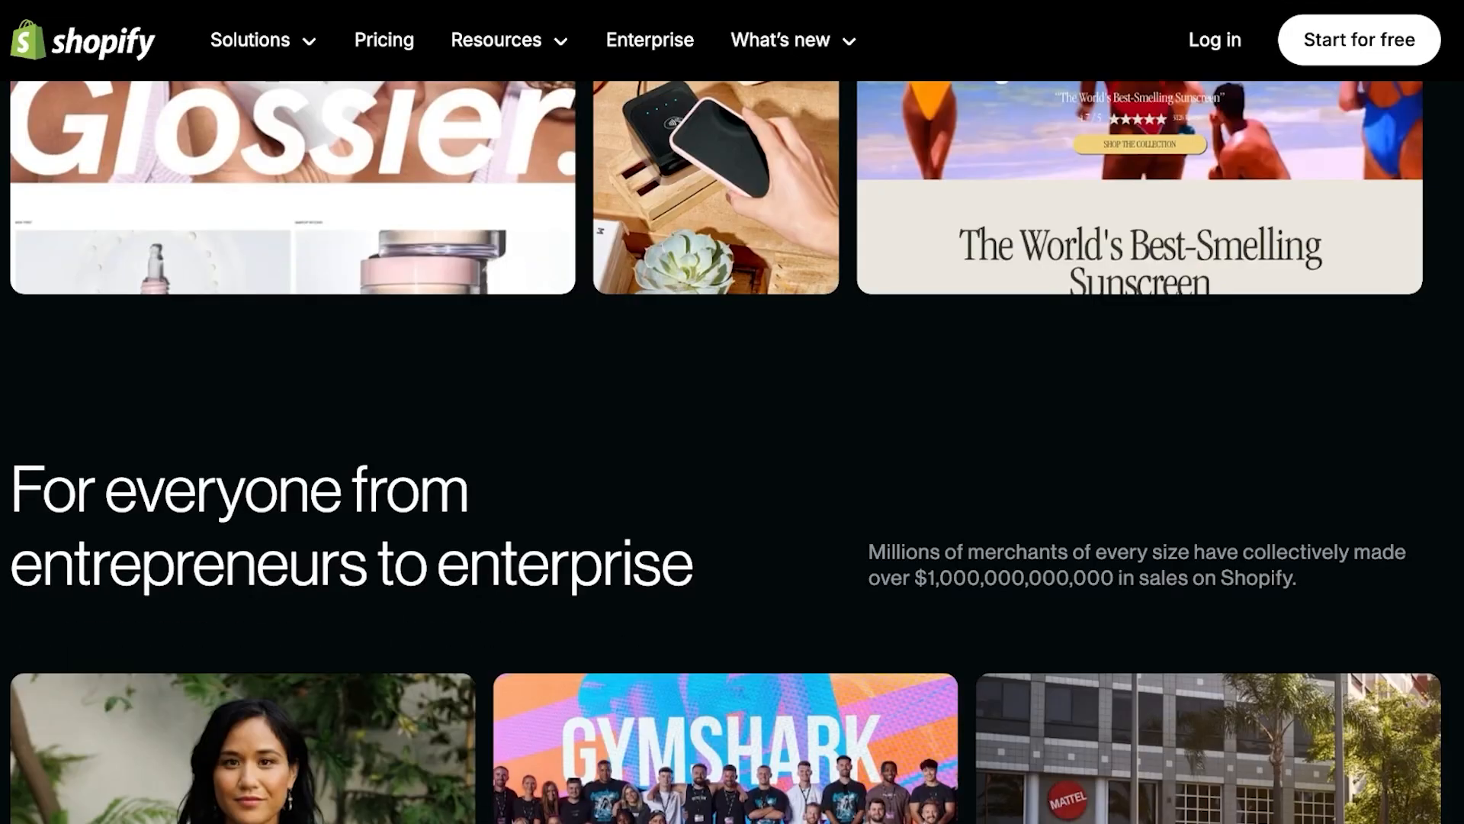
pyautogui.scroll(-3, 732, 412)
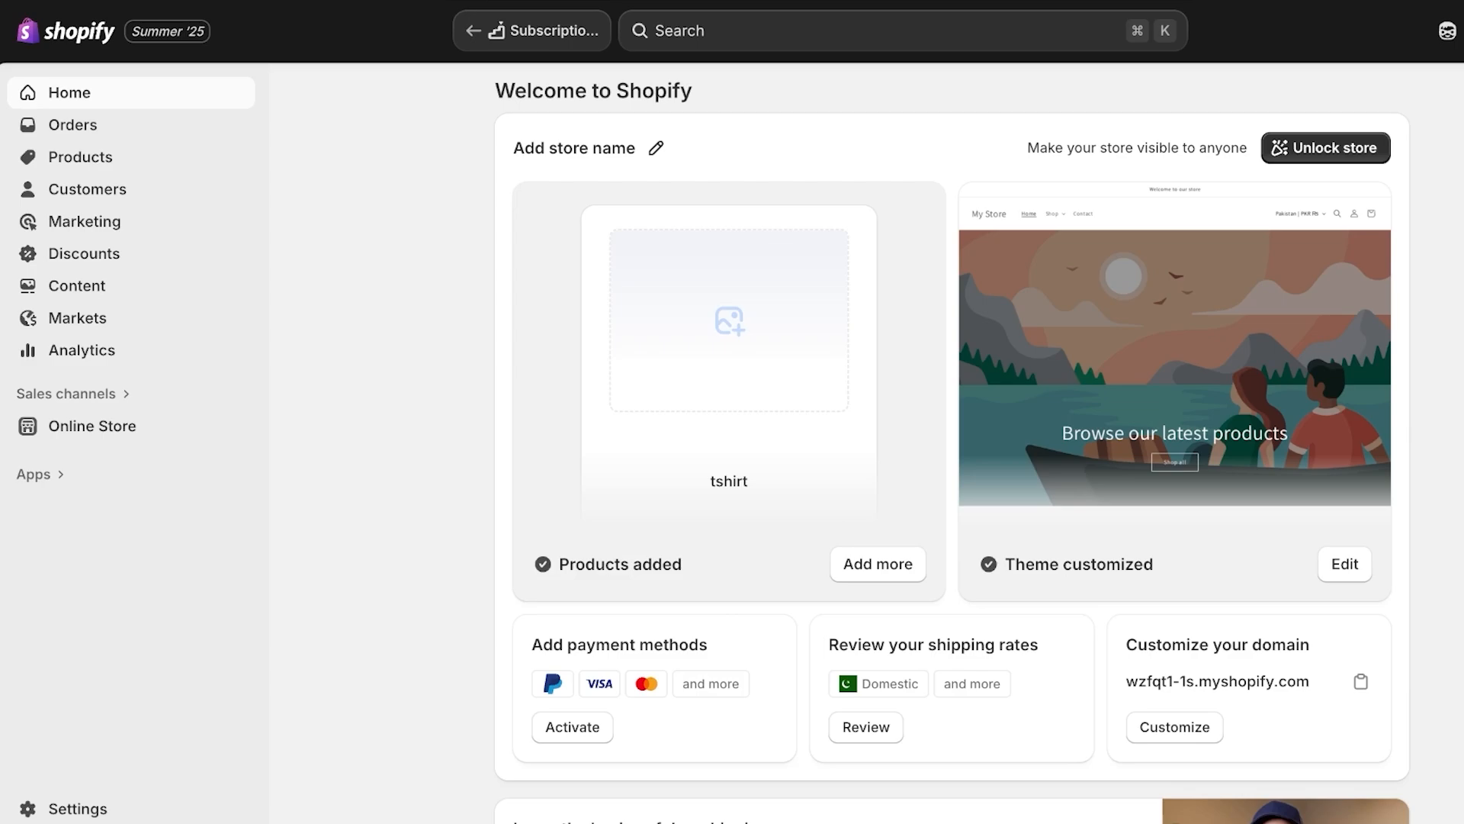
# Go to Settings > Payments and take a first look at the third-party providers
pyautogui.click(78, 808)
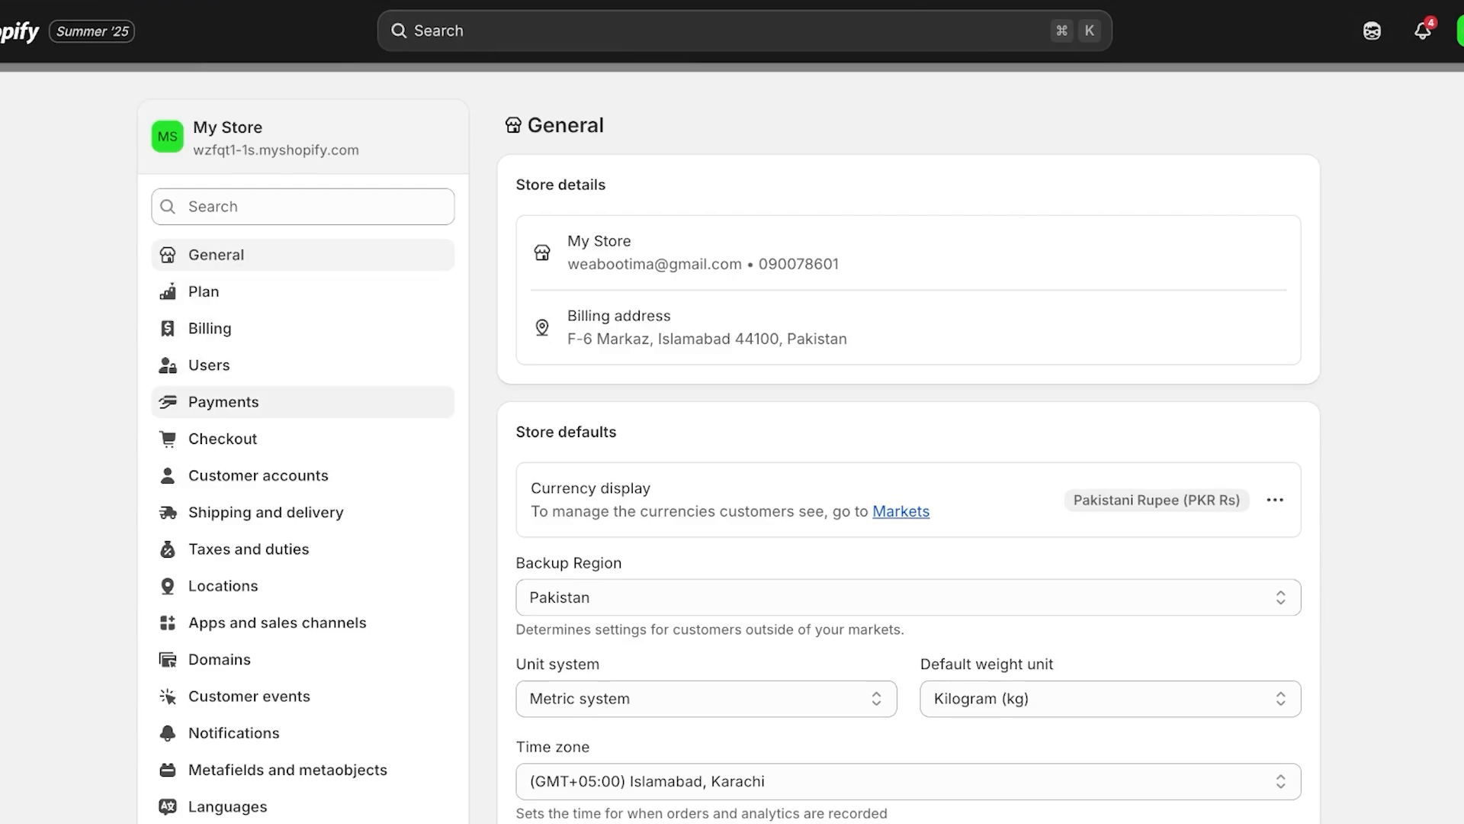
pyautogui.click(224, 402)
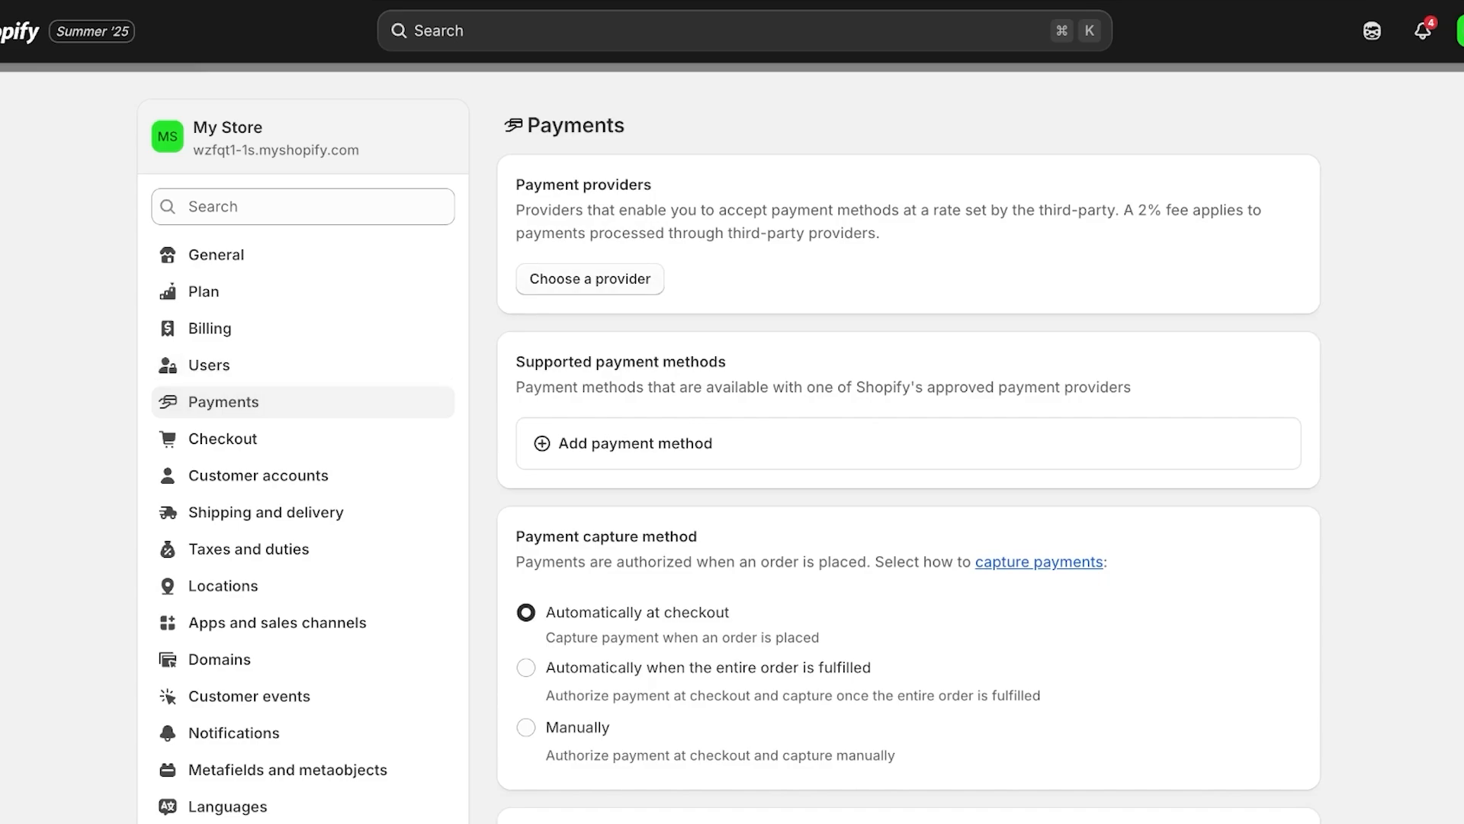
pyautogui.click(590, 279)
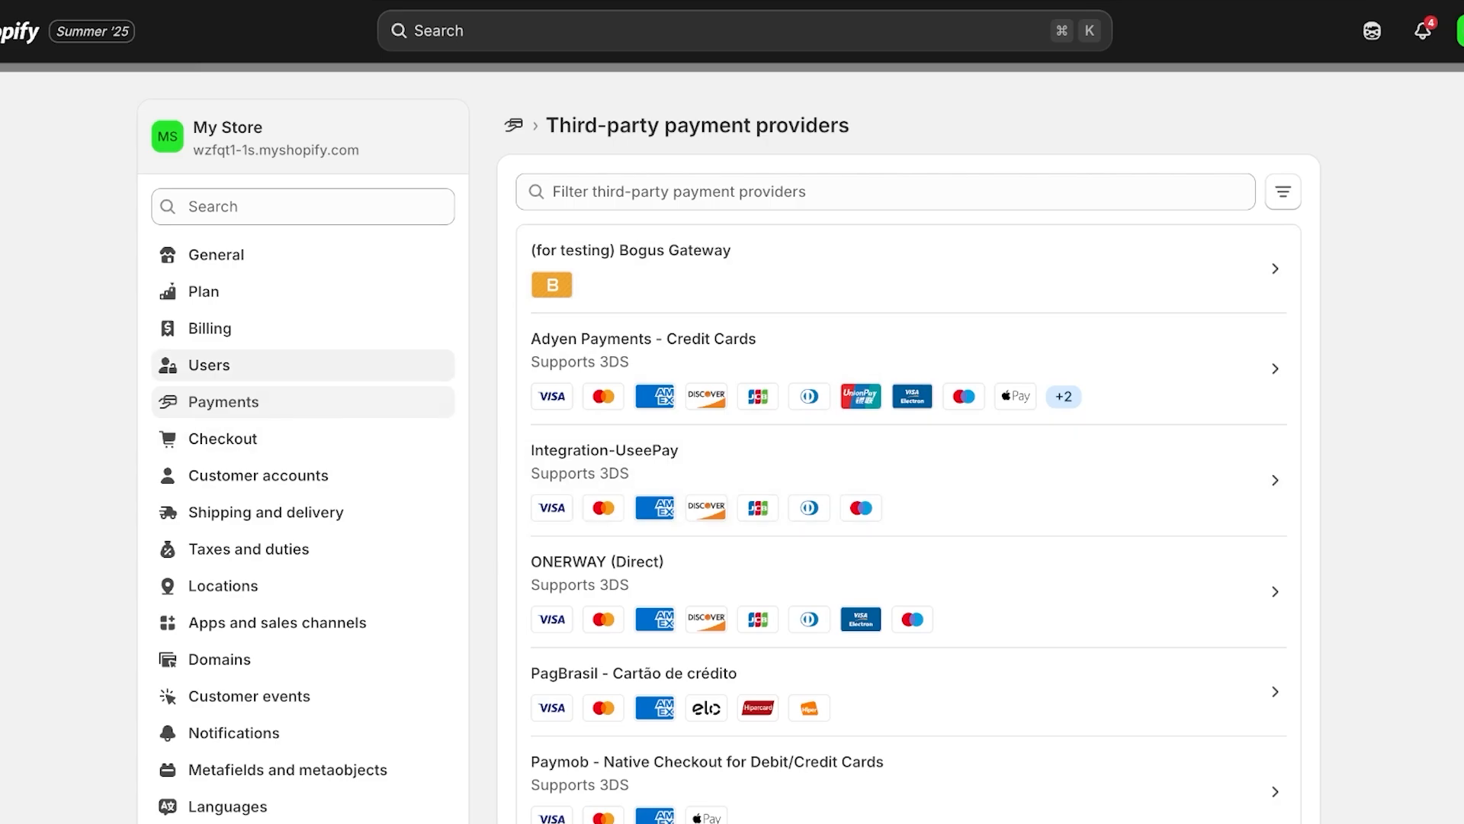
pyautogui.click(223, 402)
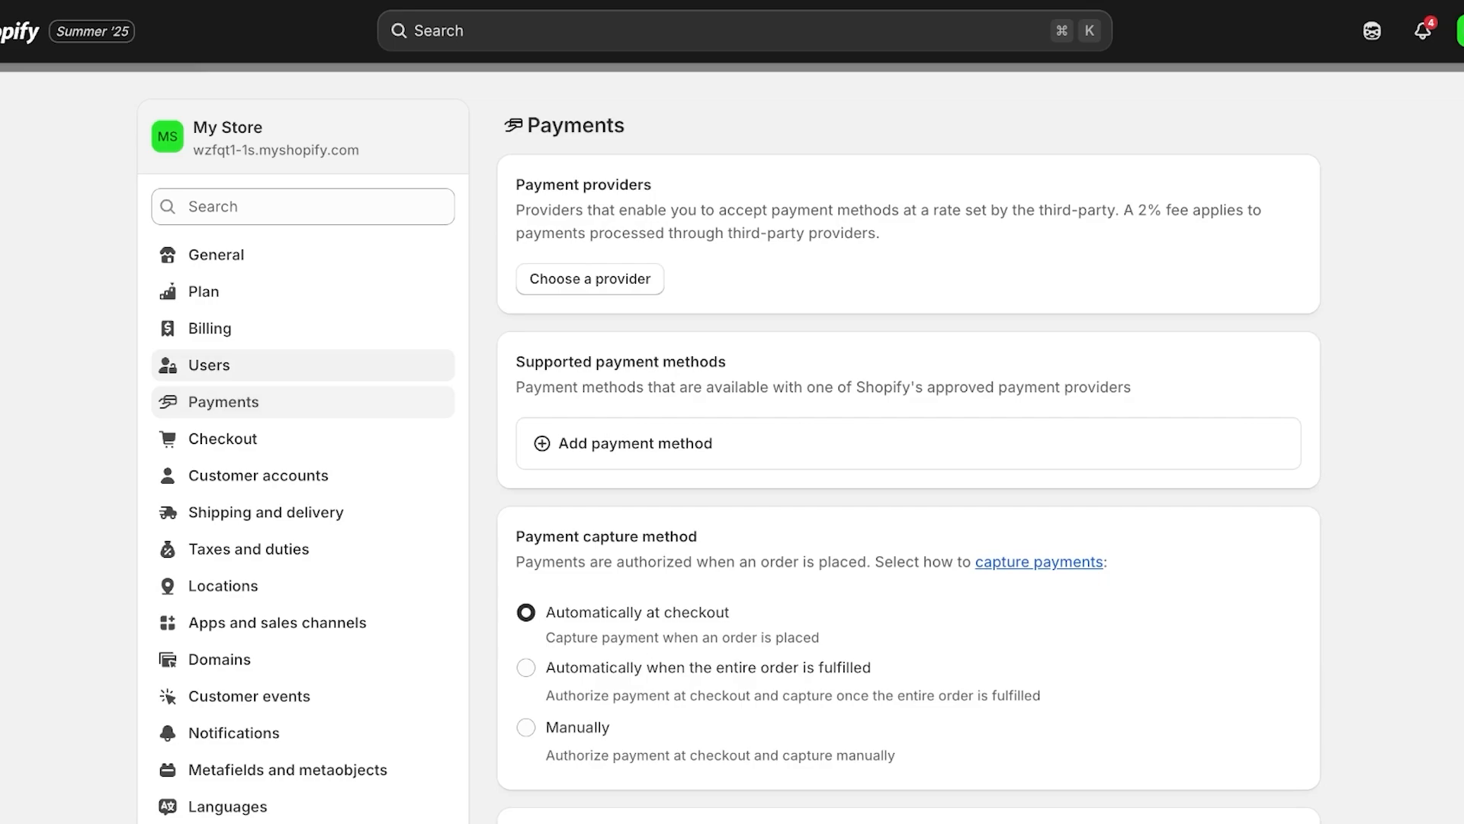
# Browse the full third-party payment provider list, then return to Payments settings
pyautogui.click(590, 279)
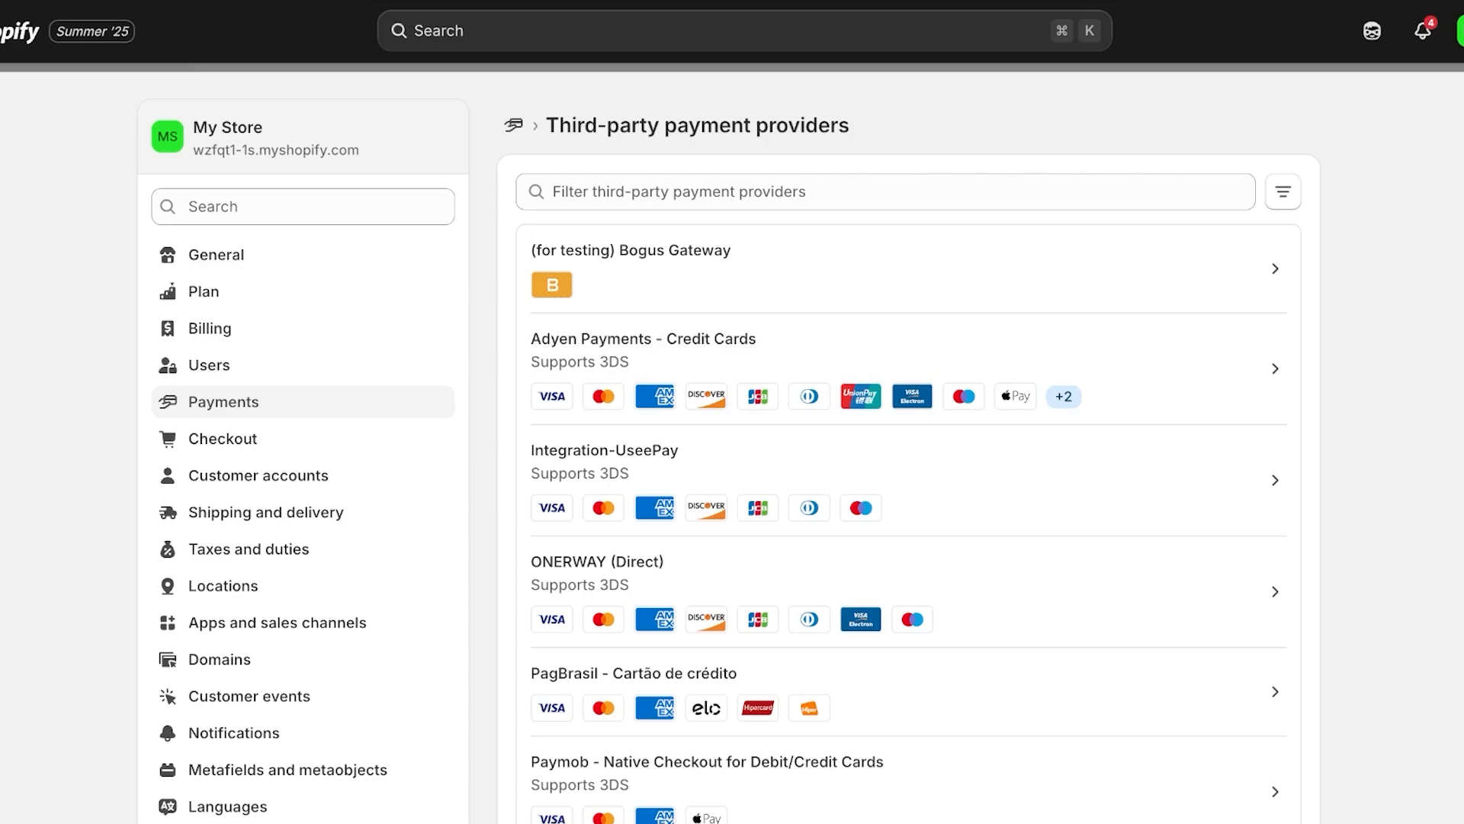
pyautogui.scroll(-2, 809, 312)
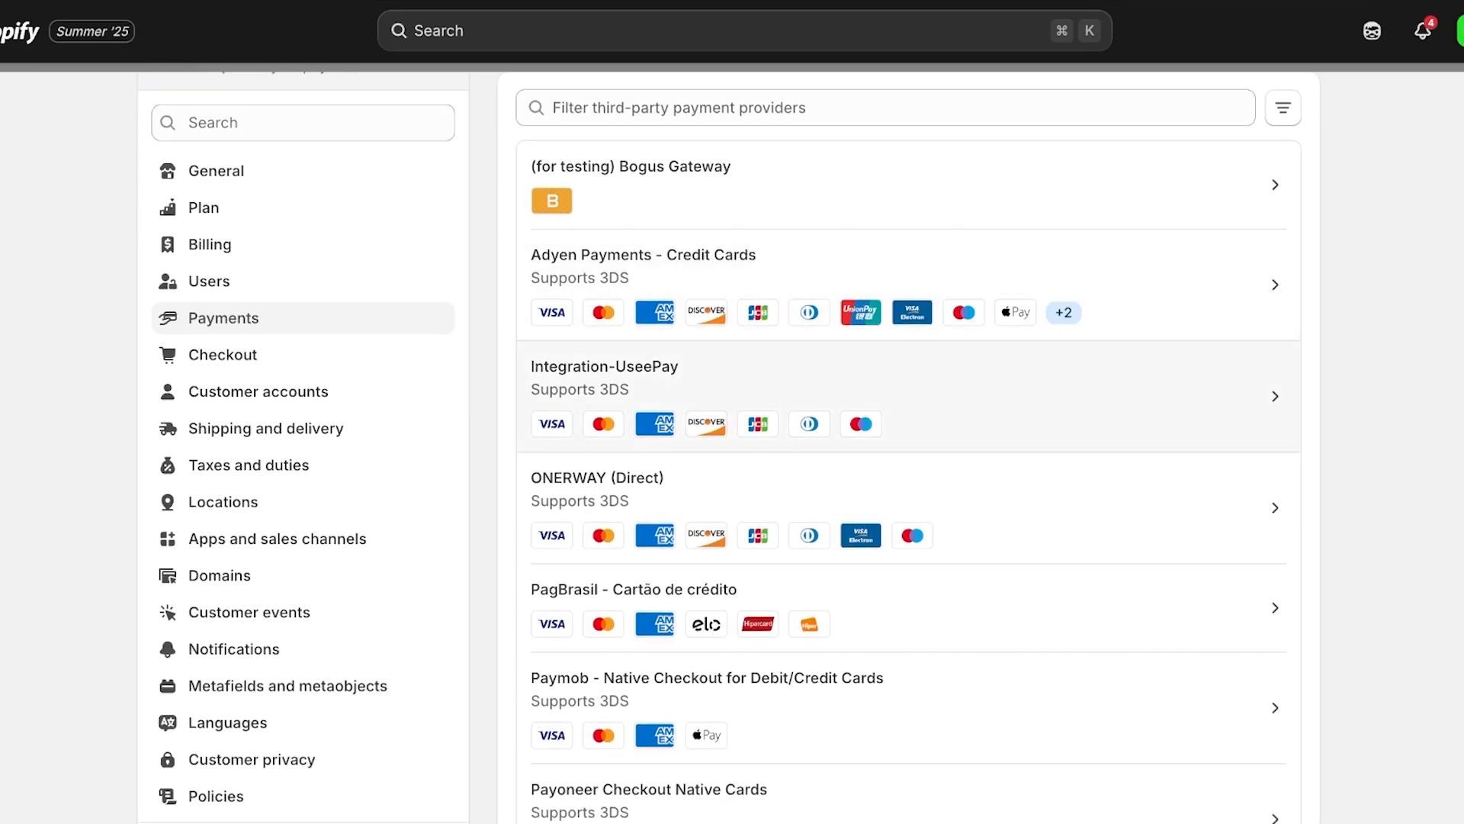
pyautogui.scroll(-4, 687, 488)
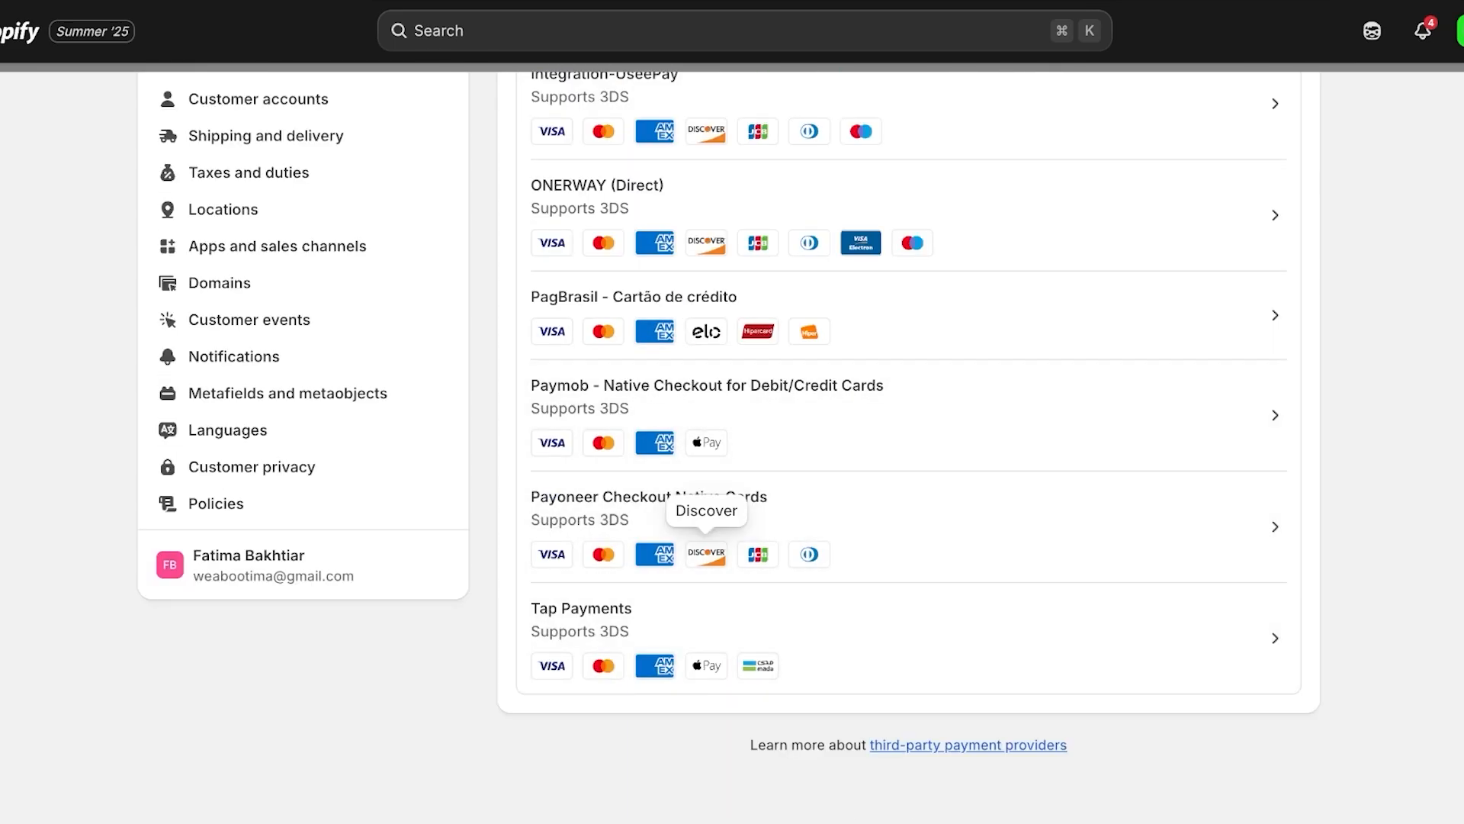
pyautogui.scroll(5, 839, 458)
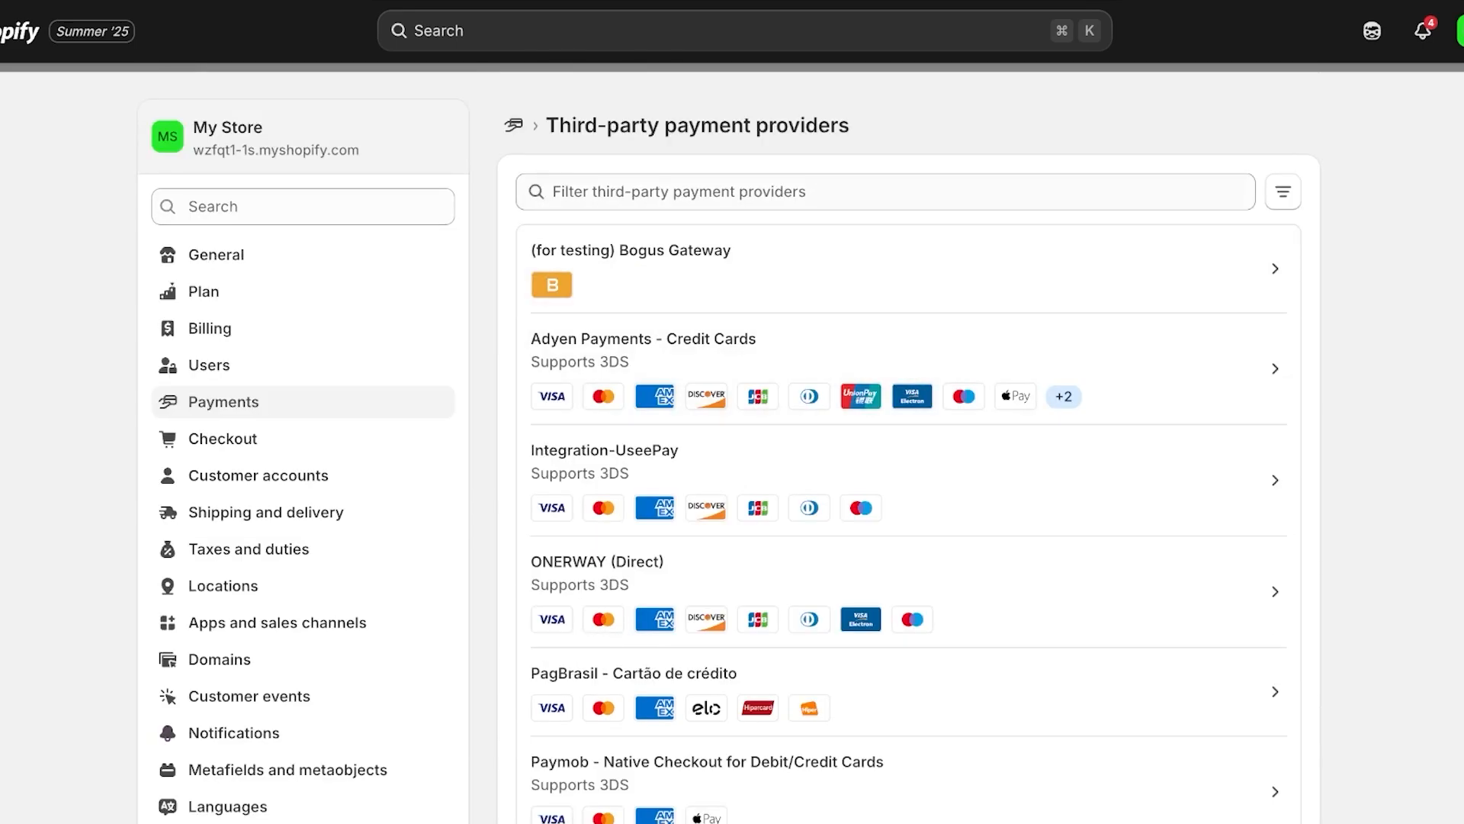
pyautogui.click(514, 125)
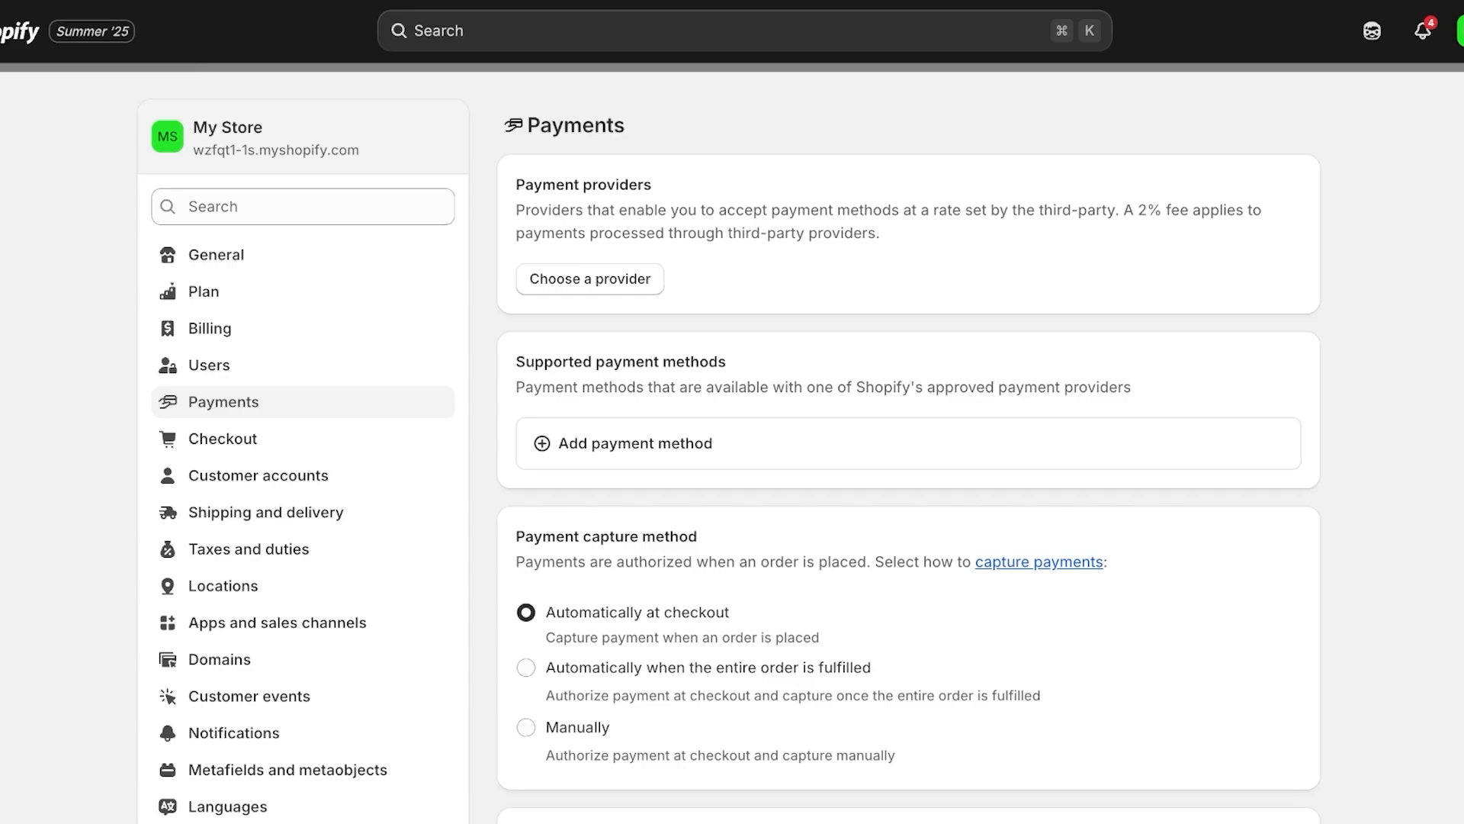
# Filter the supported payment providers by the Klarna payment method
pyautogui.click(635, 443)
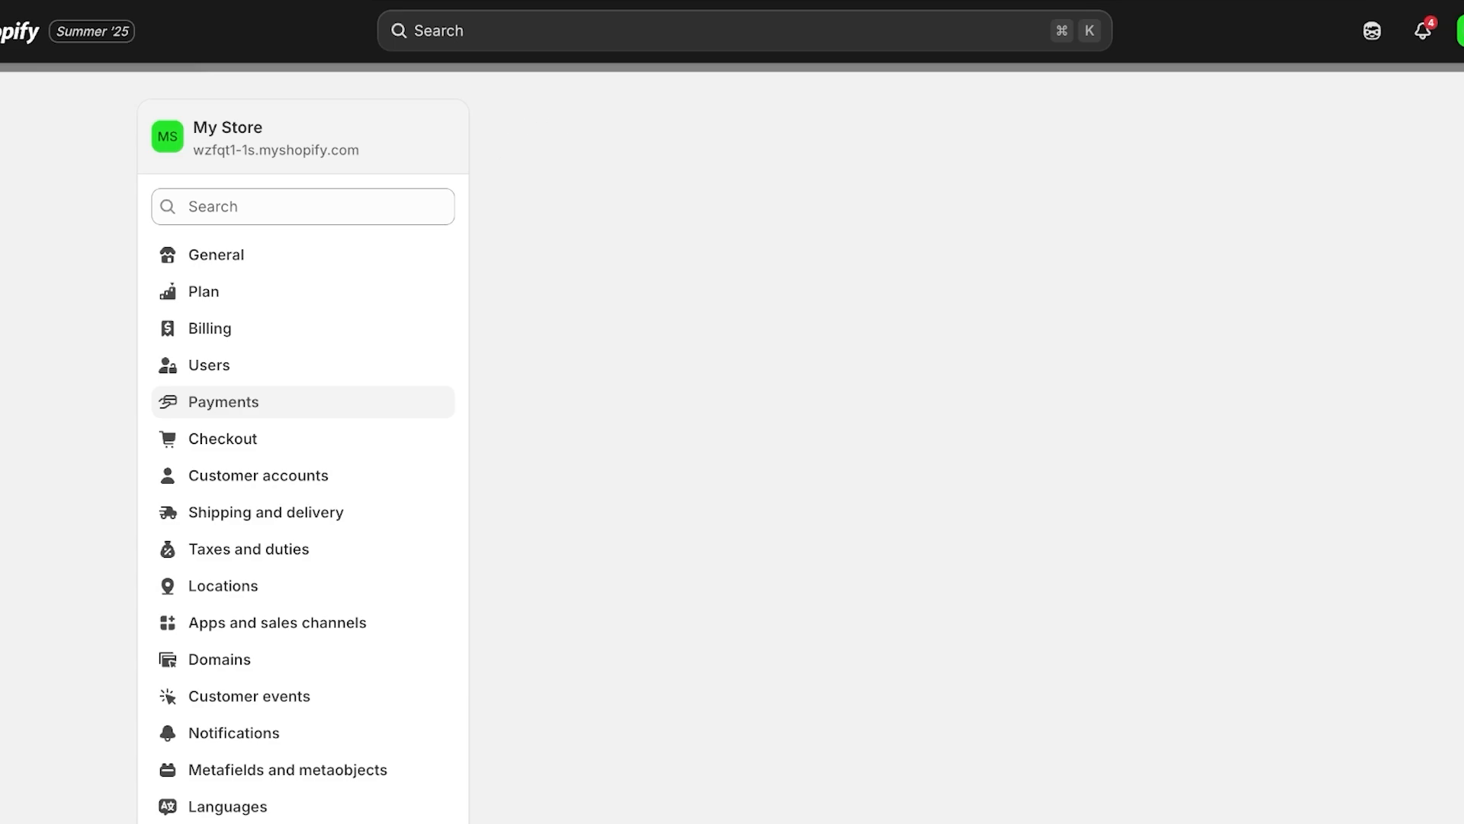
pyautogui.click(762, 233)
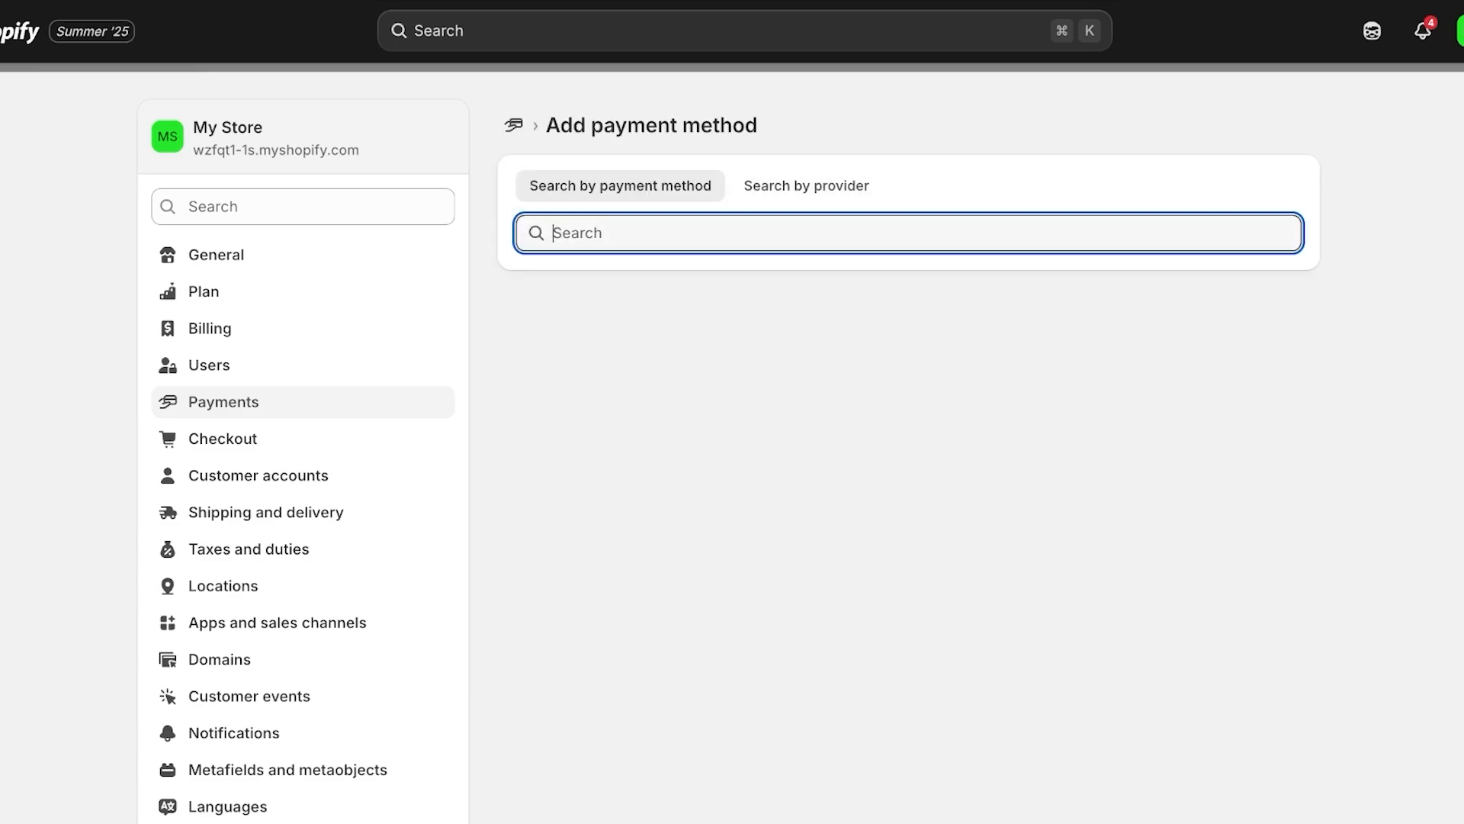
pyautogui.write('p')
pyautogui.press('BackSpace')
pyautogui.write('kla')
pyautogui.press('Return')
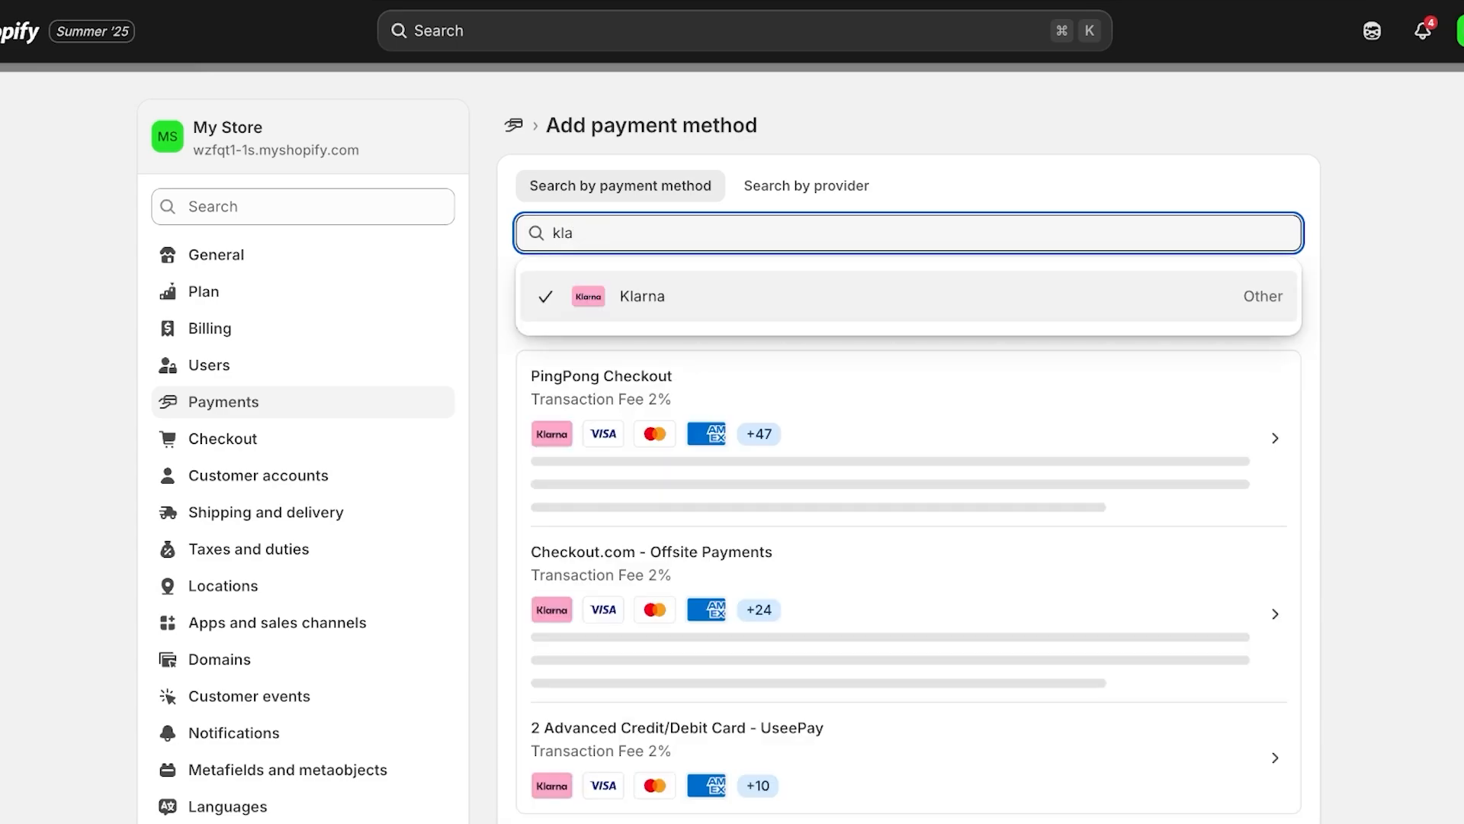
pyautogui.press('Escape')
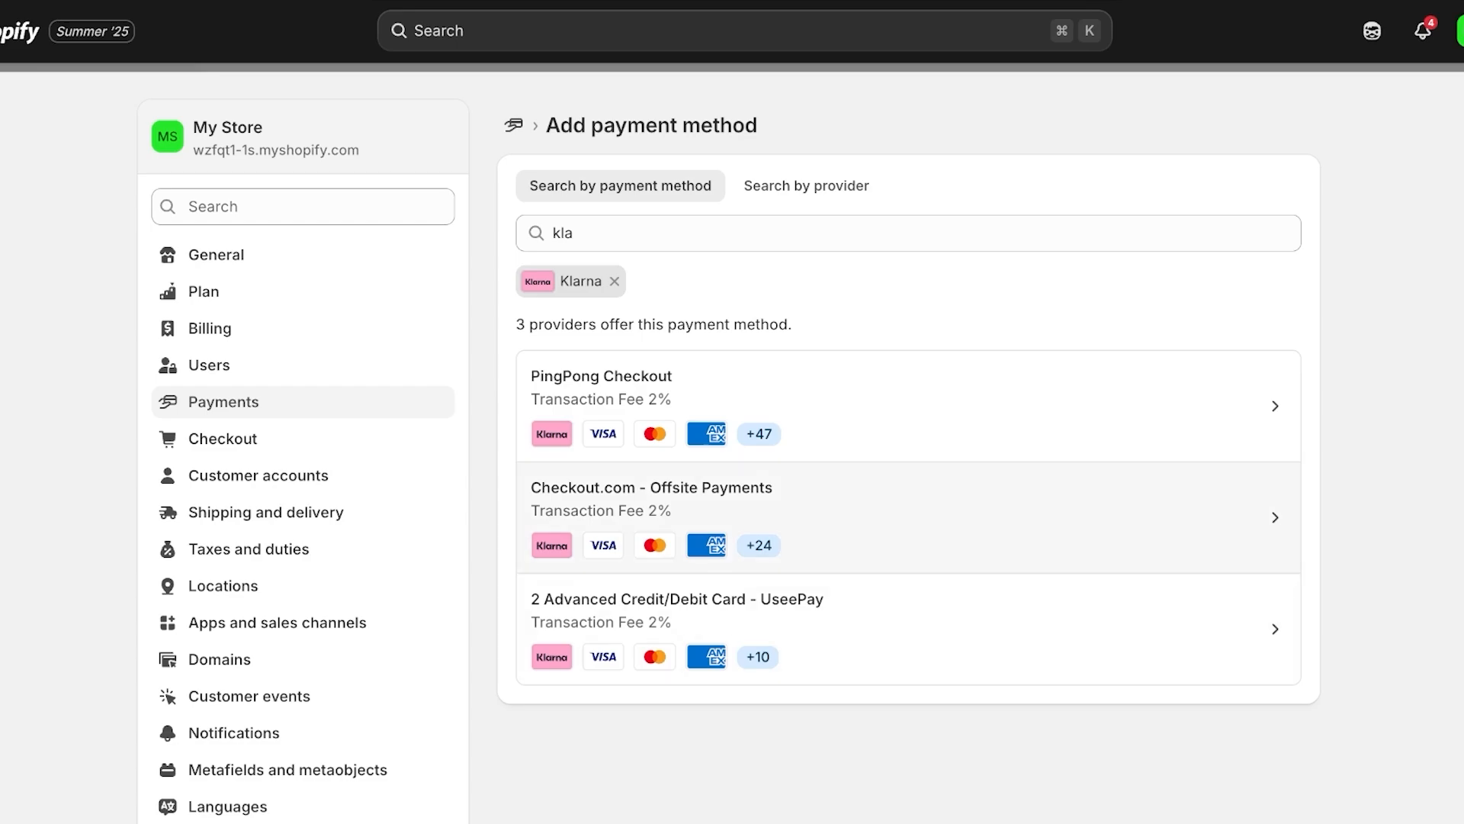
# Try other payment method searches, adding and then removing a GCash filter
pyautogui.click(580, 232)
pyautogui.press('BackSpace')
pyautogui.press('BackSpace')
pyautogui.press('BackSpace')
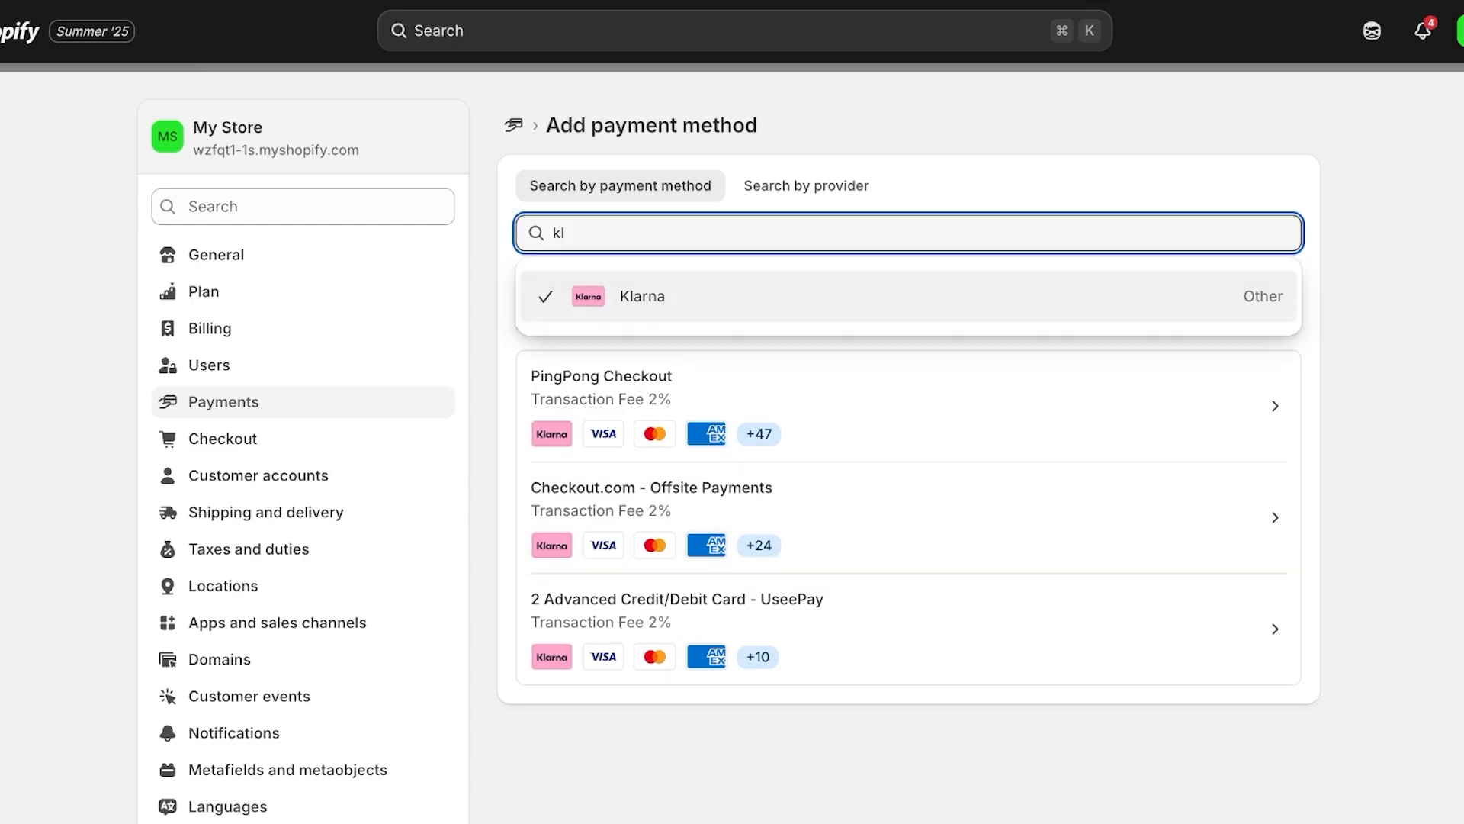
pyautogui.write('app')
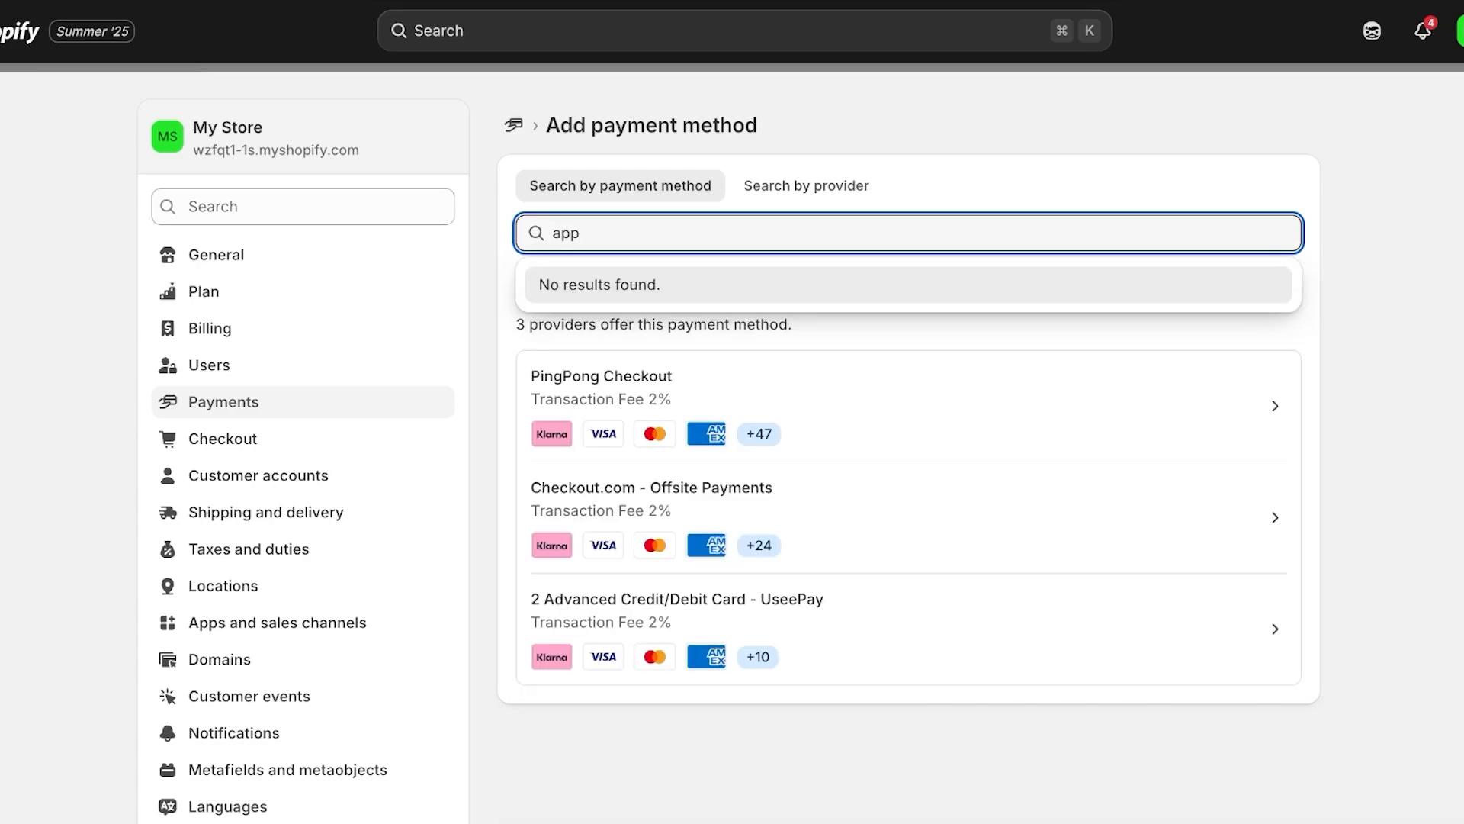
pyautogui.press('BackSpace')
pyautogui.press('BackSpace')
pyautogui.press('BackSpace')
pyautogui.write('g')
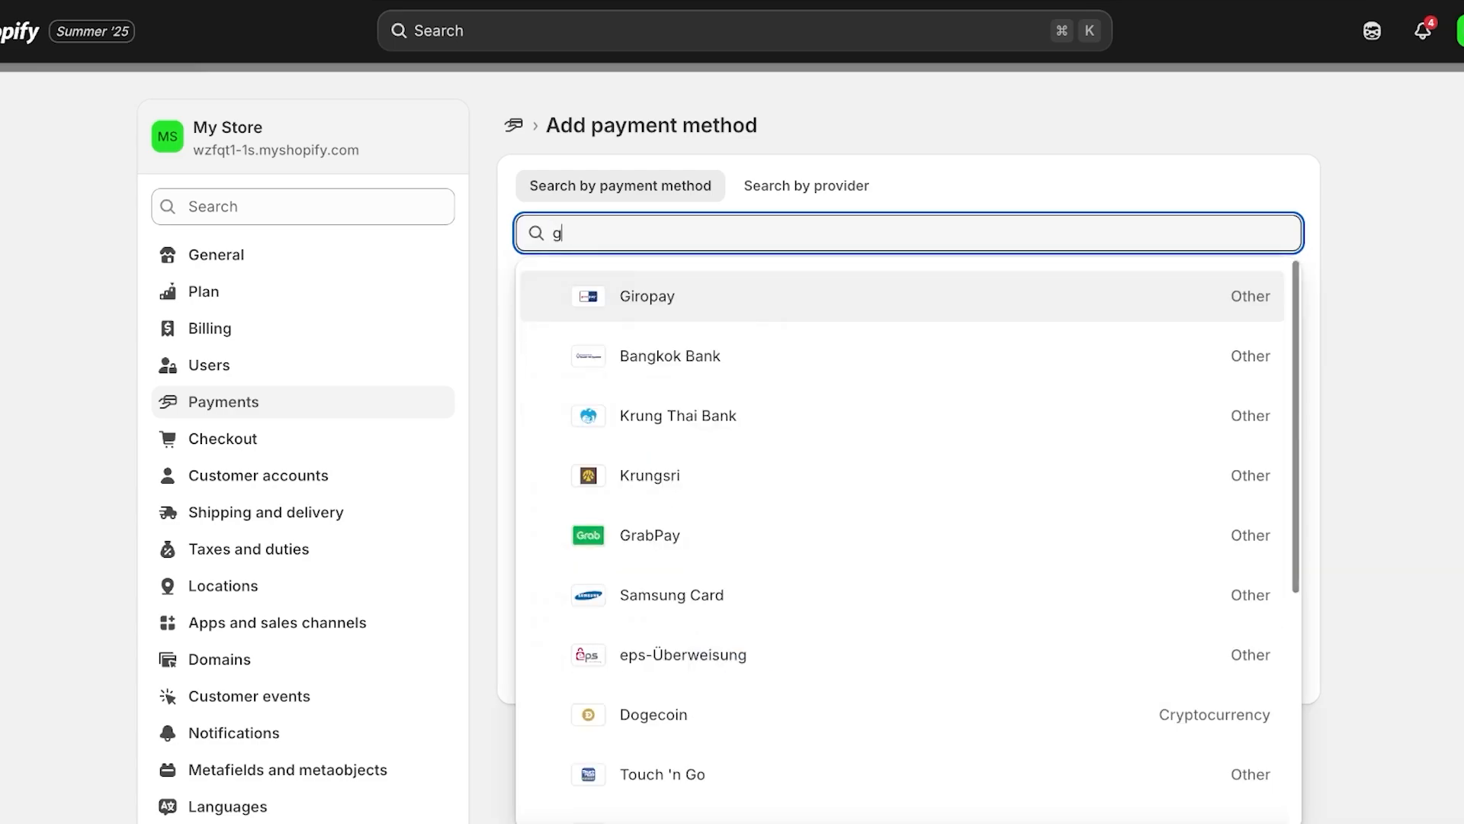
pyautogui.write('p')
pyautogui.press('BackSpace')
pyautogui.scroll(-3, 900, 456)
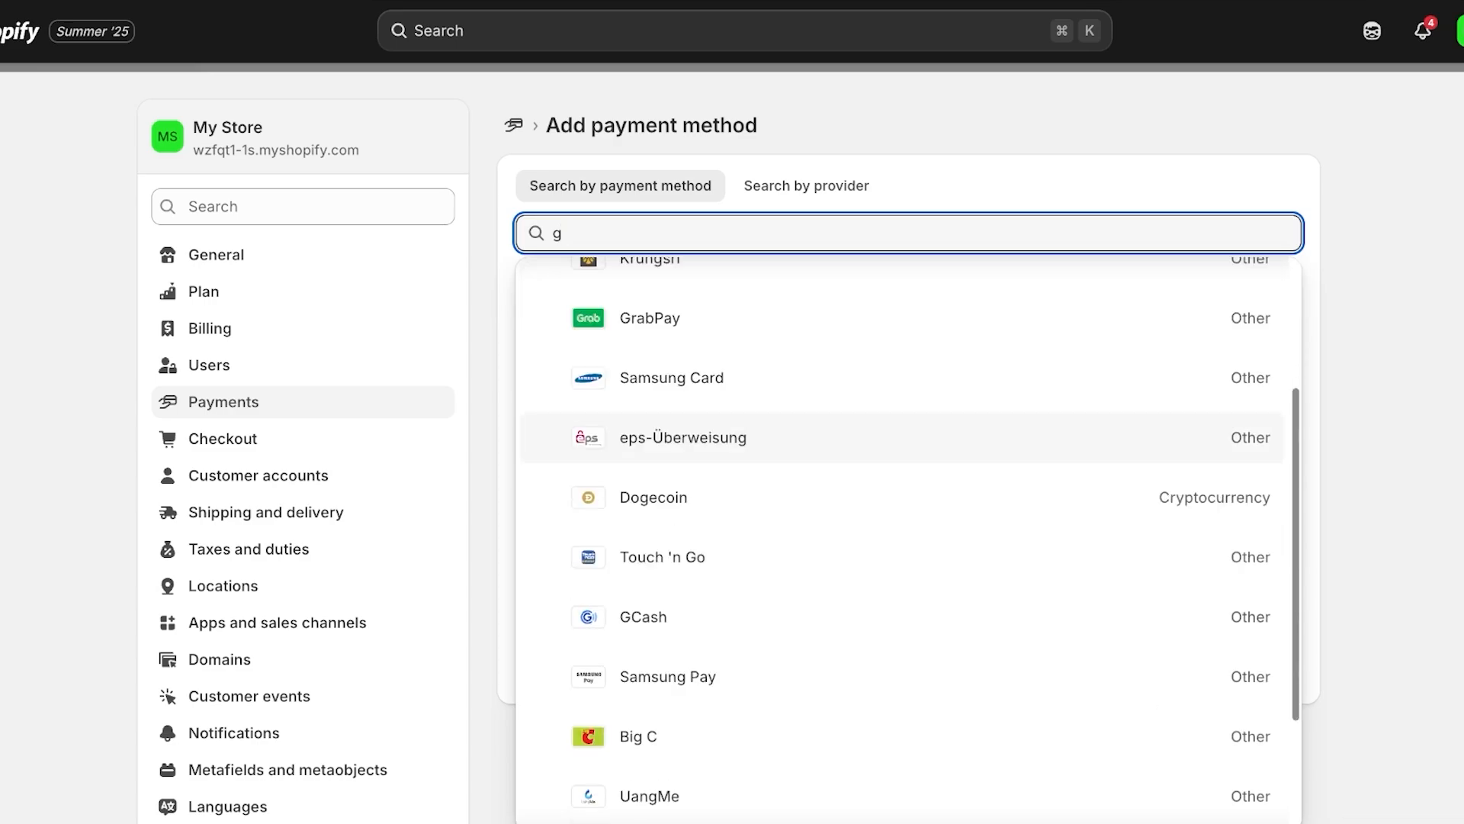
pyautogui.click(643, 616)
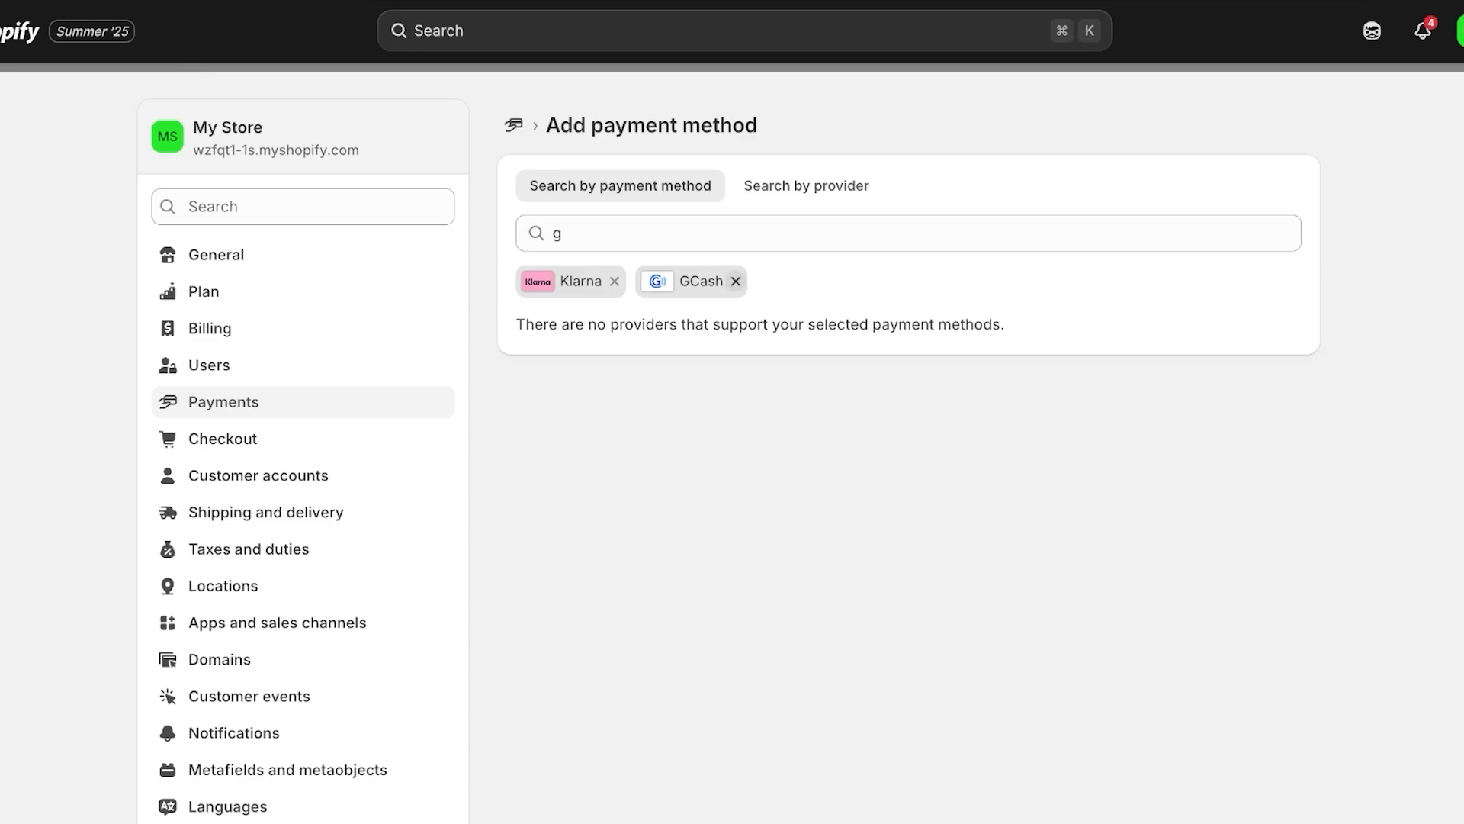
pyautogui.click(735, 280)
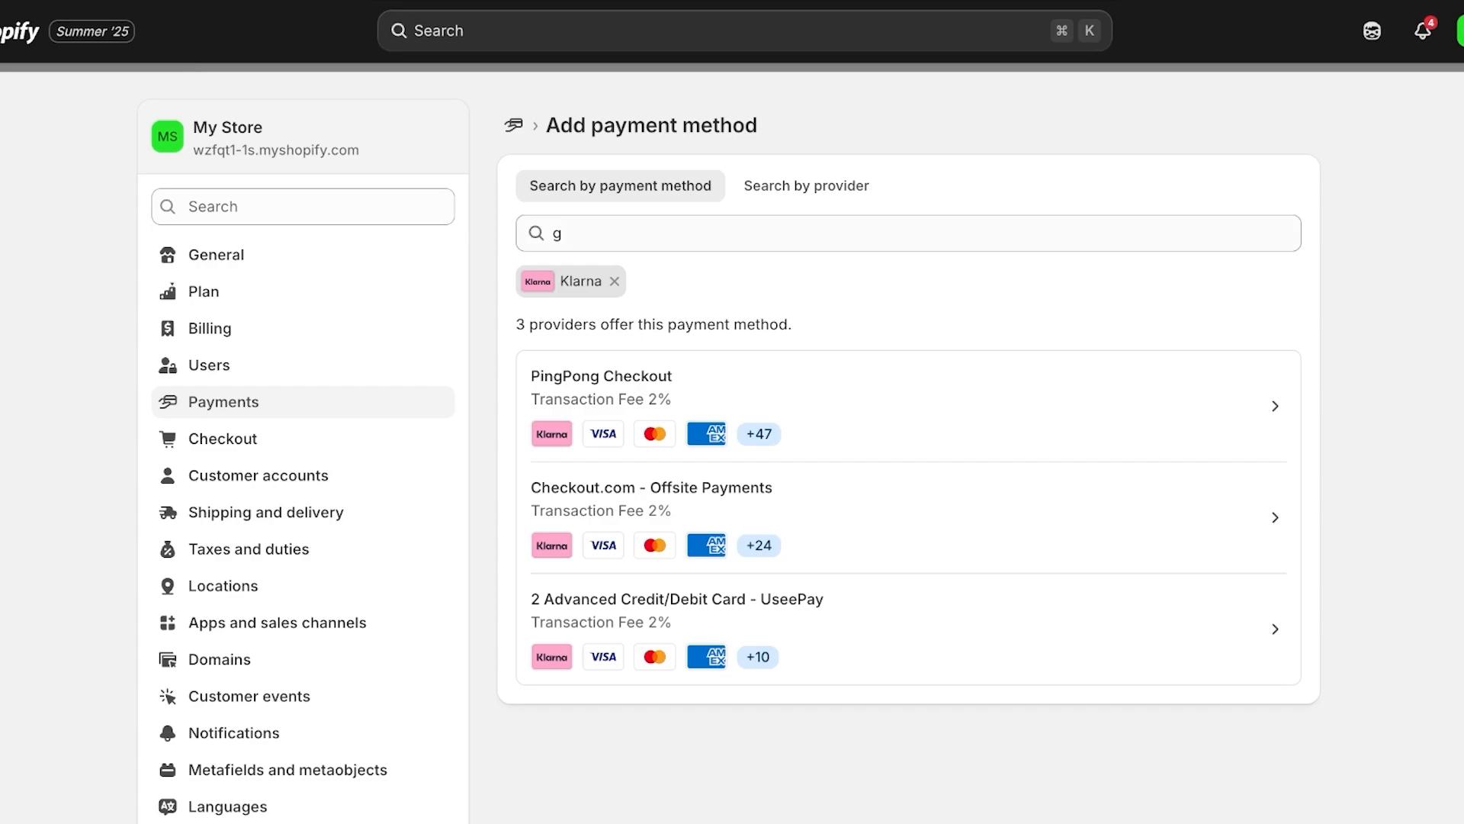
# Open the PingPong Checkout provider's details page from the results
pyautogui.click(807, 185)
pyautogui.click(620, 185)
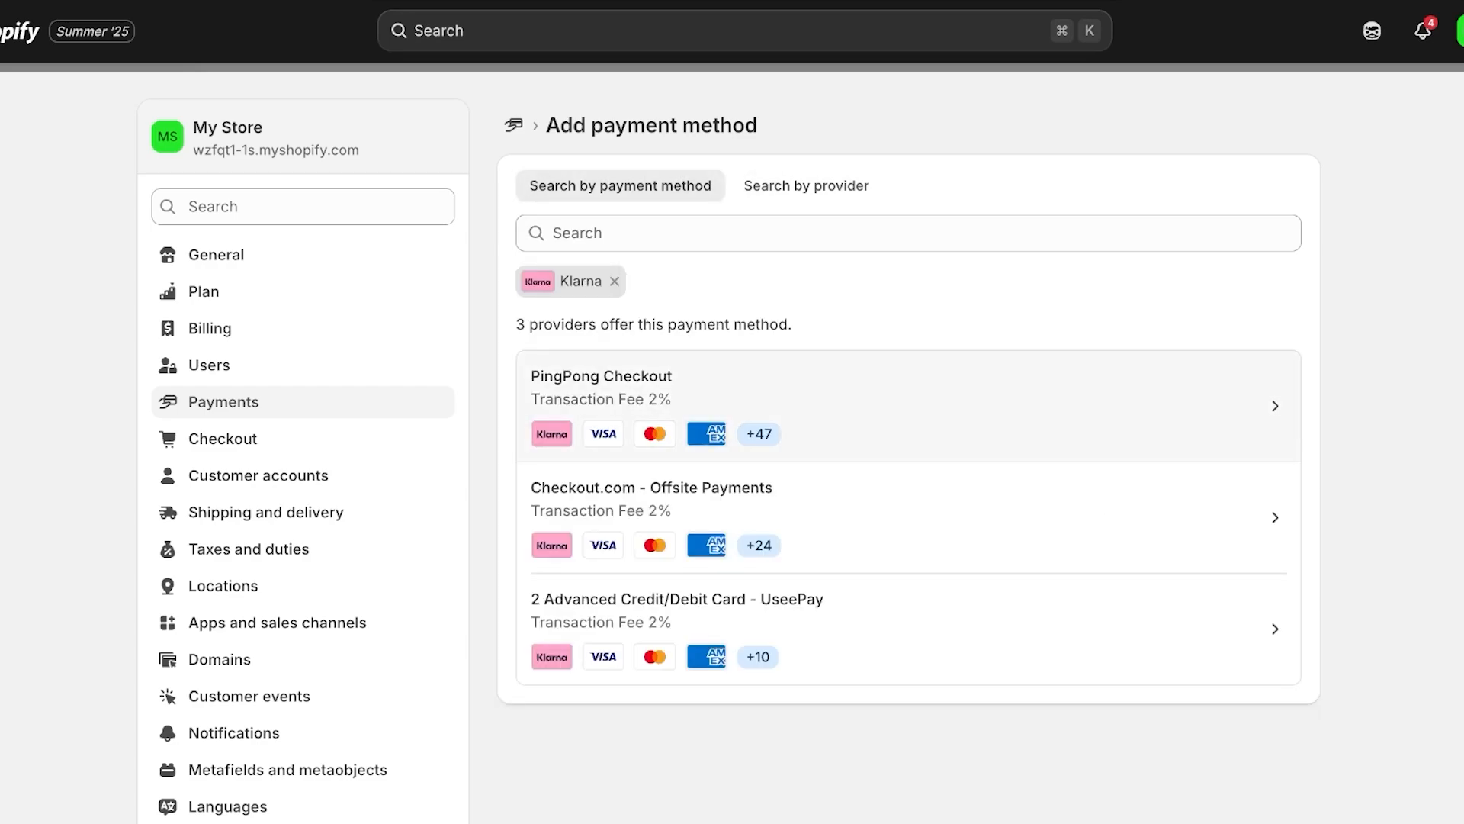
pyautogui.click(908, 405)
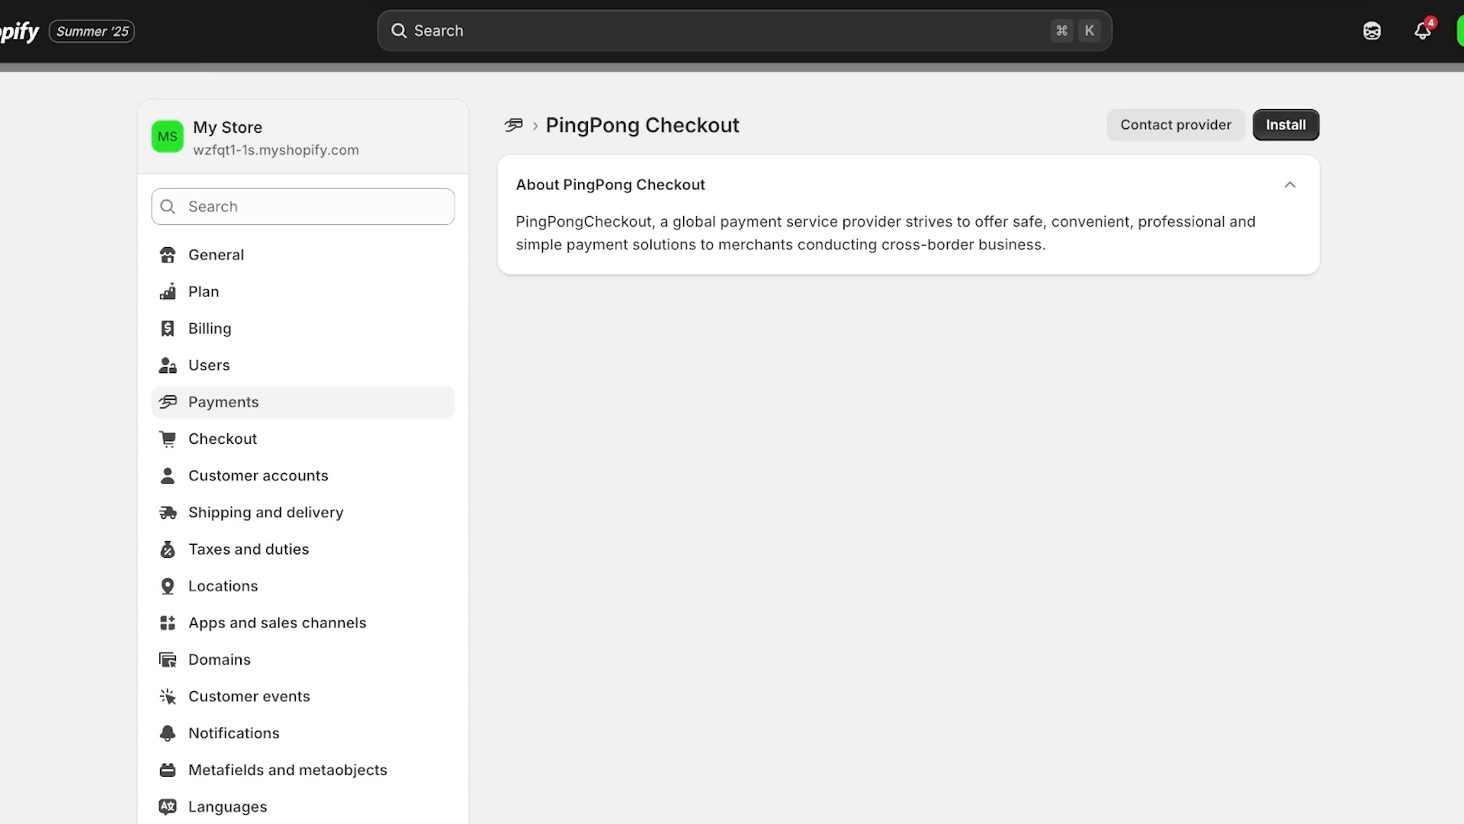
# Install the Adyen Payments - Credit Cards app from the providers list, approving its permissions
pyautogui.click(513, 125)
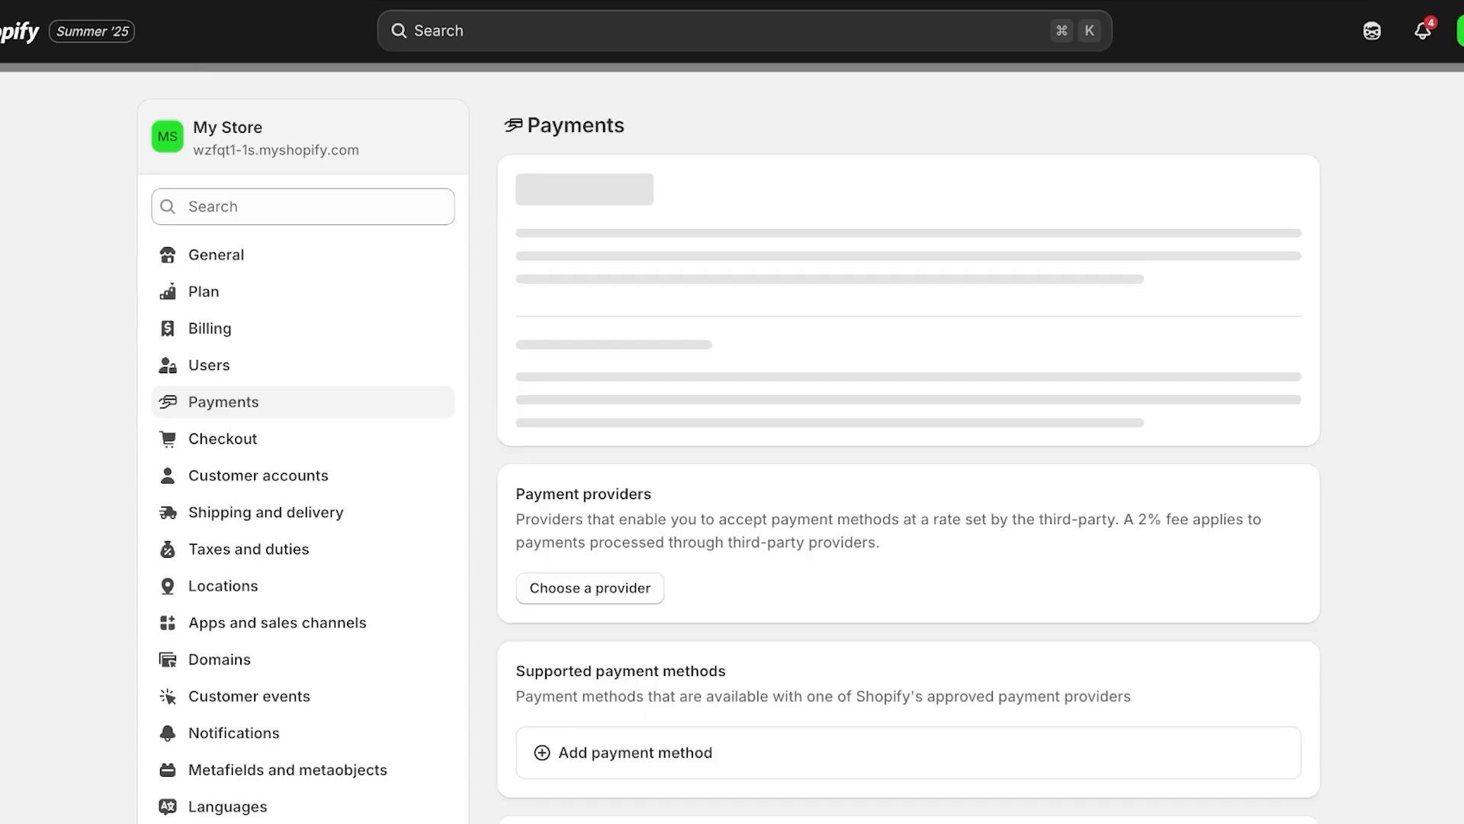
pyautogui.click(590, 279)
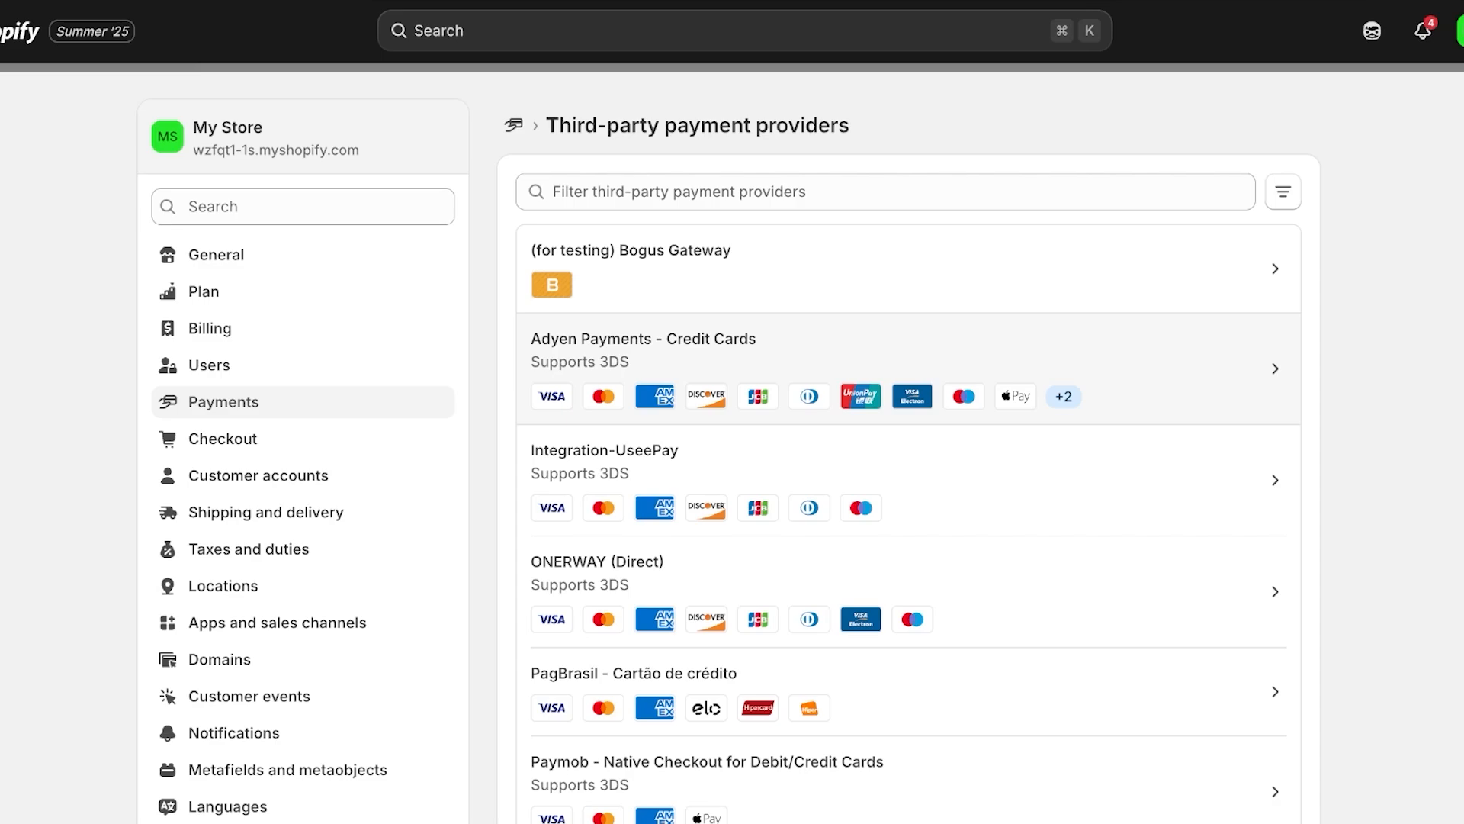
pyautogui.click(763, 367)
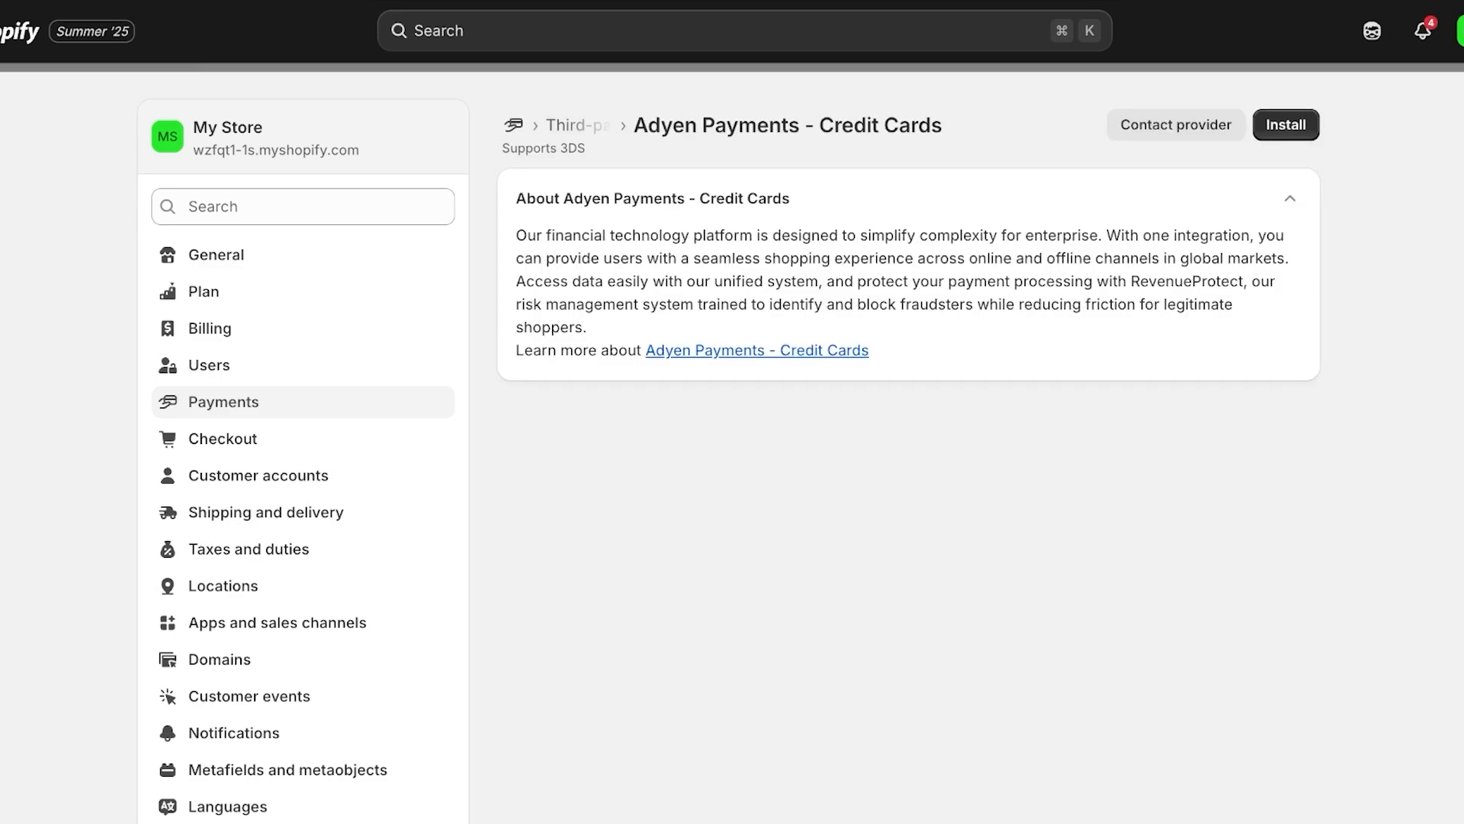
pyautogui.click(1286, 124)
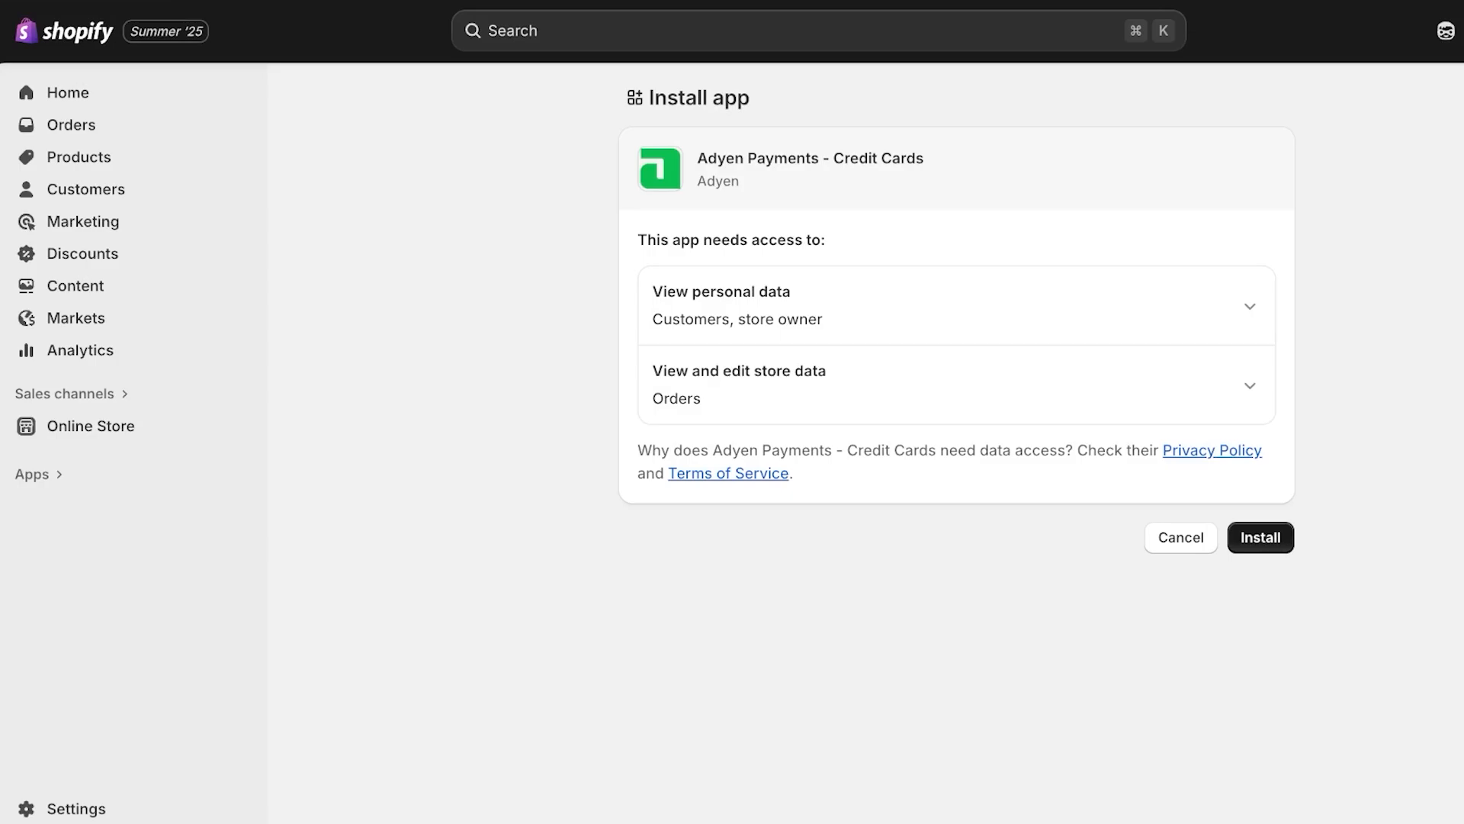
pyautogui.click(1261, 537)
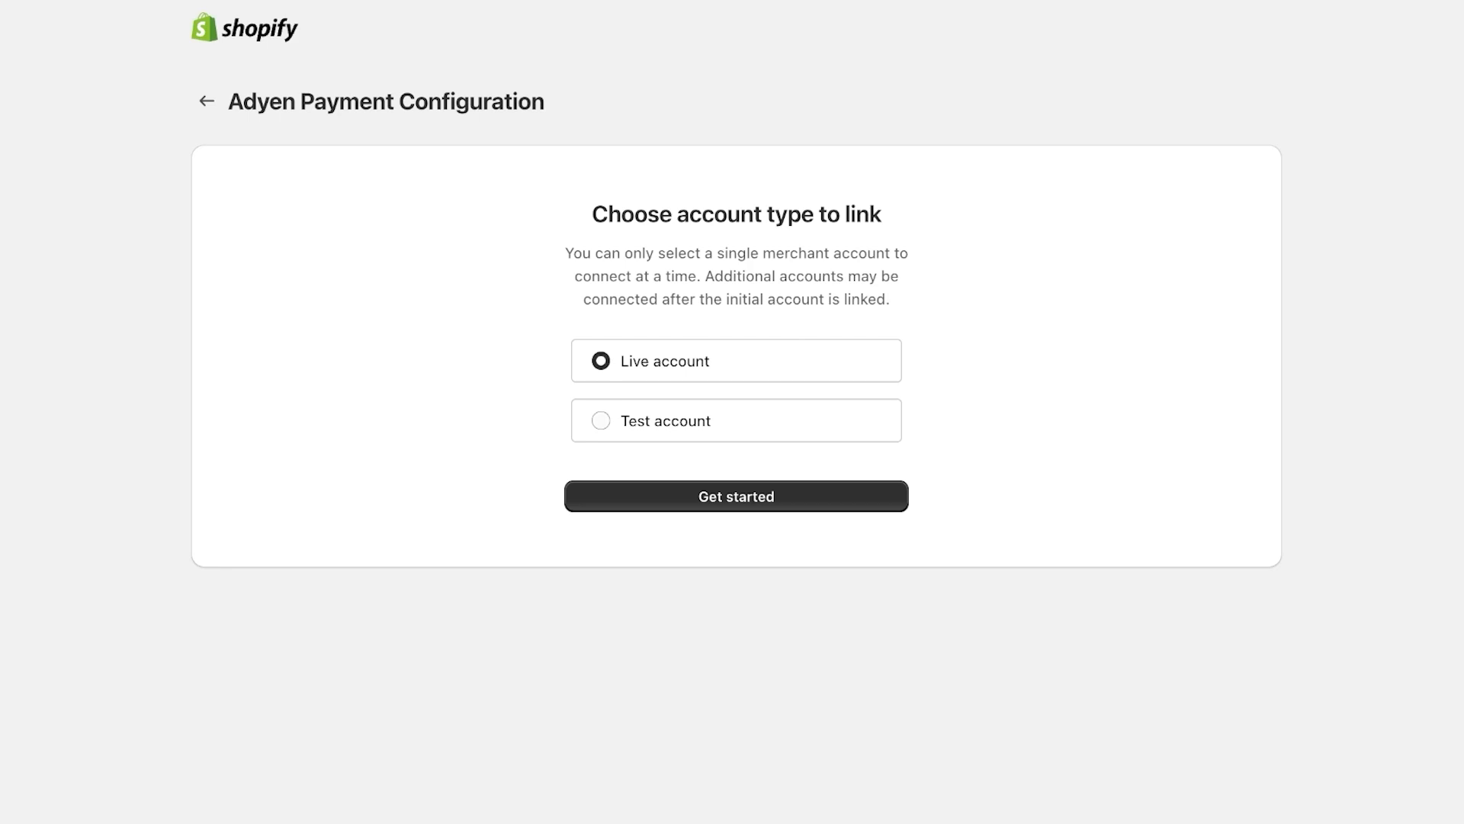
# Choose to link an Adyen test account and submit the username
pyautogui.click(601, 420)
pyautogui.click(736, 497)
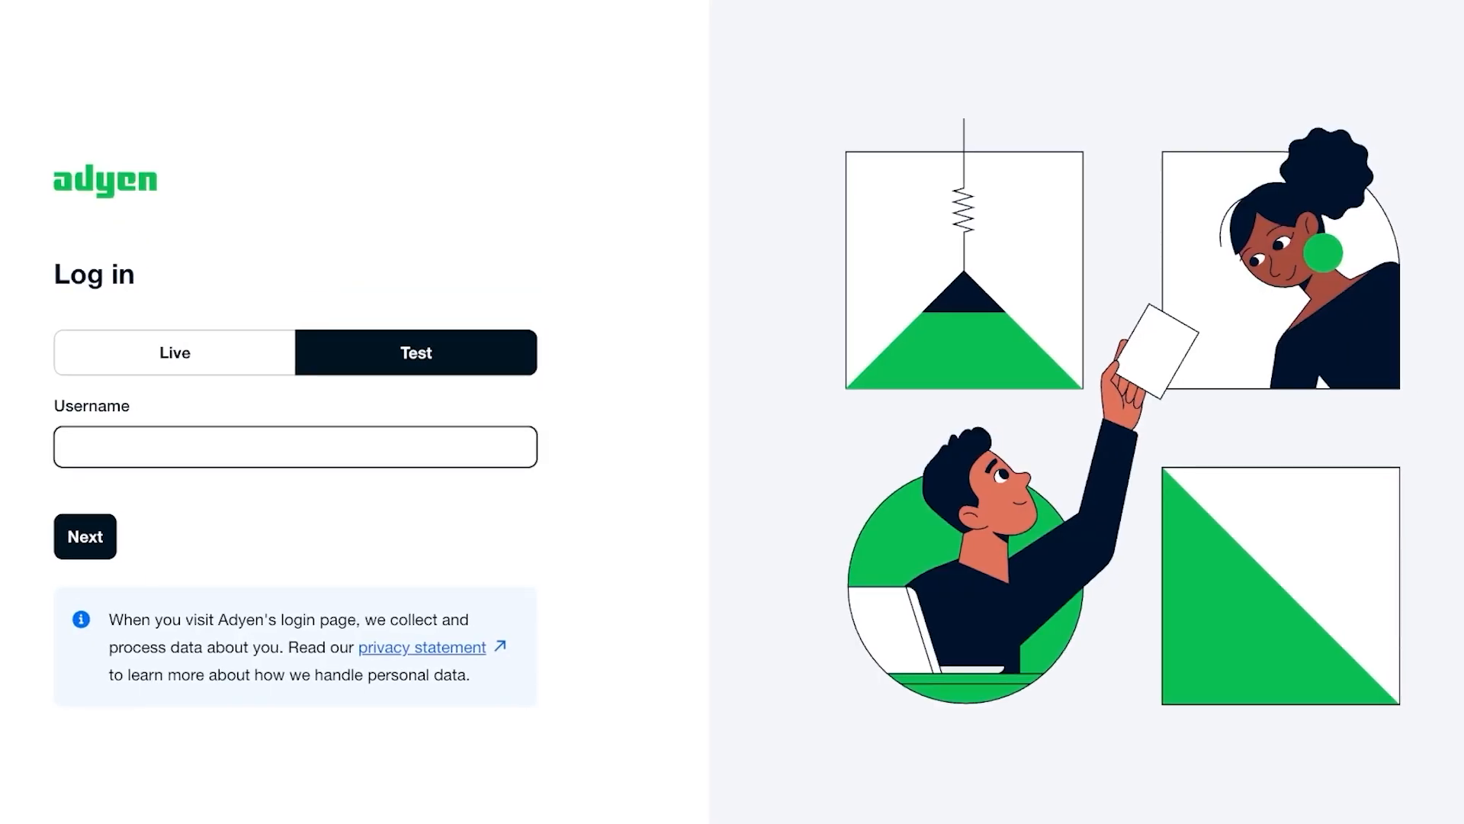
pyautogui.press('Return')
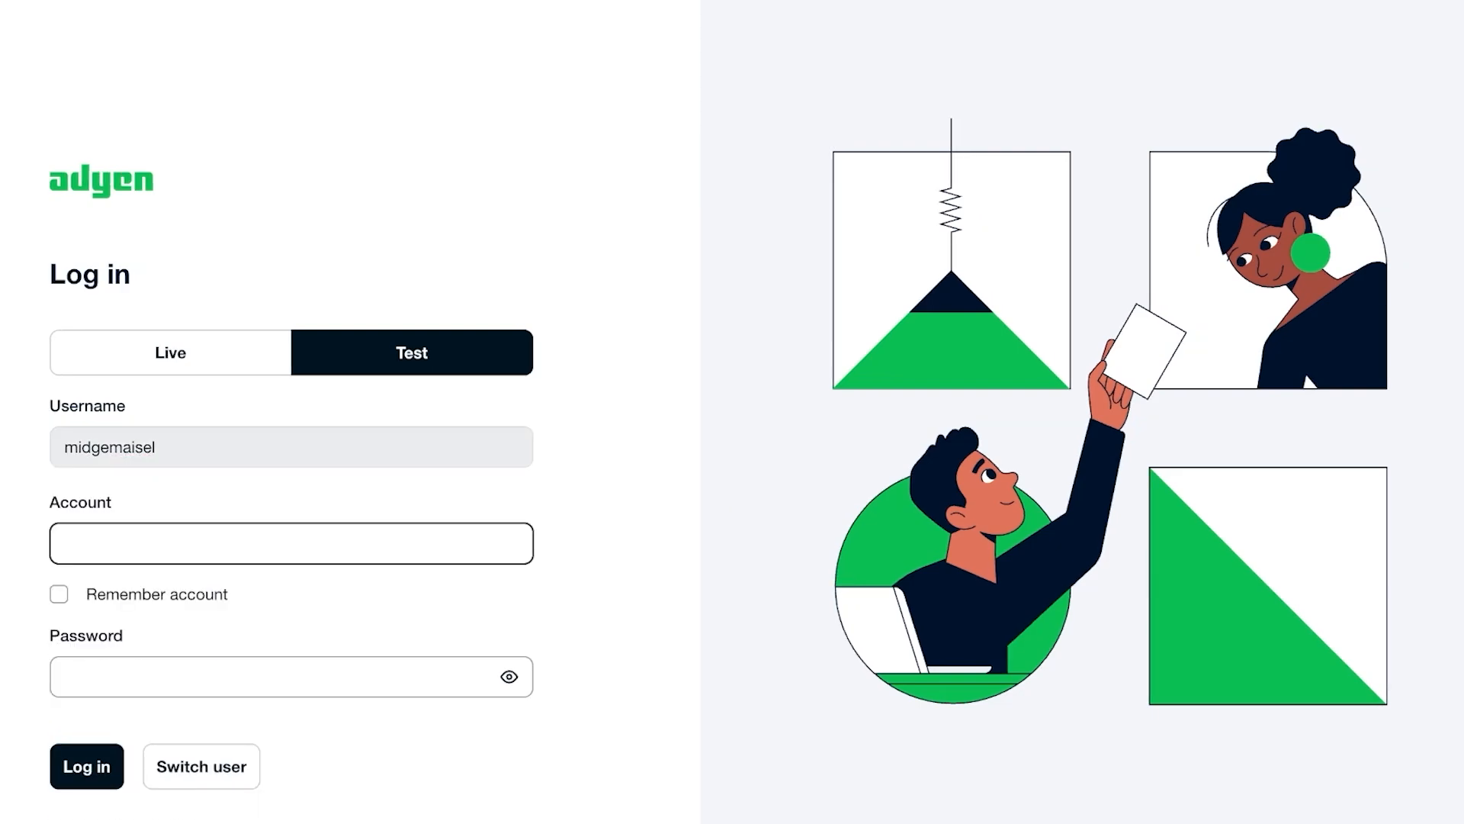
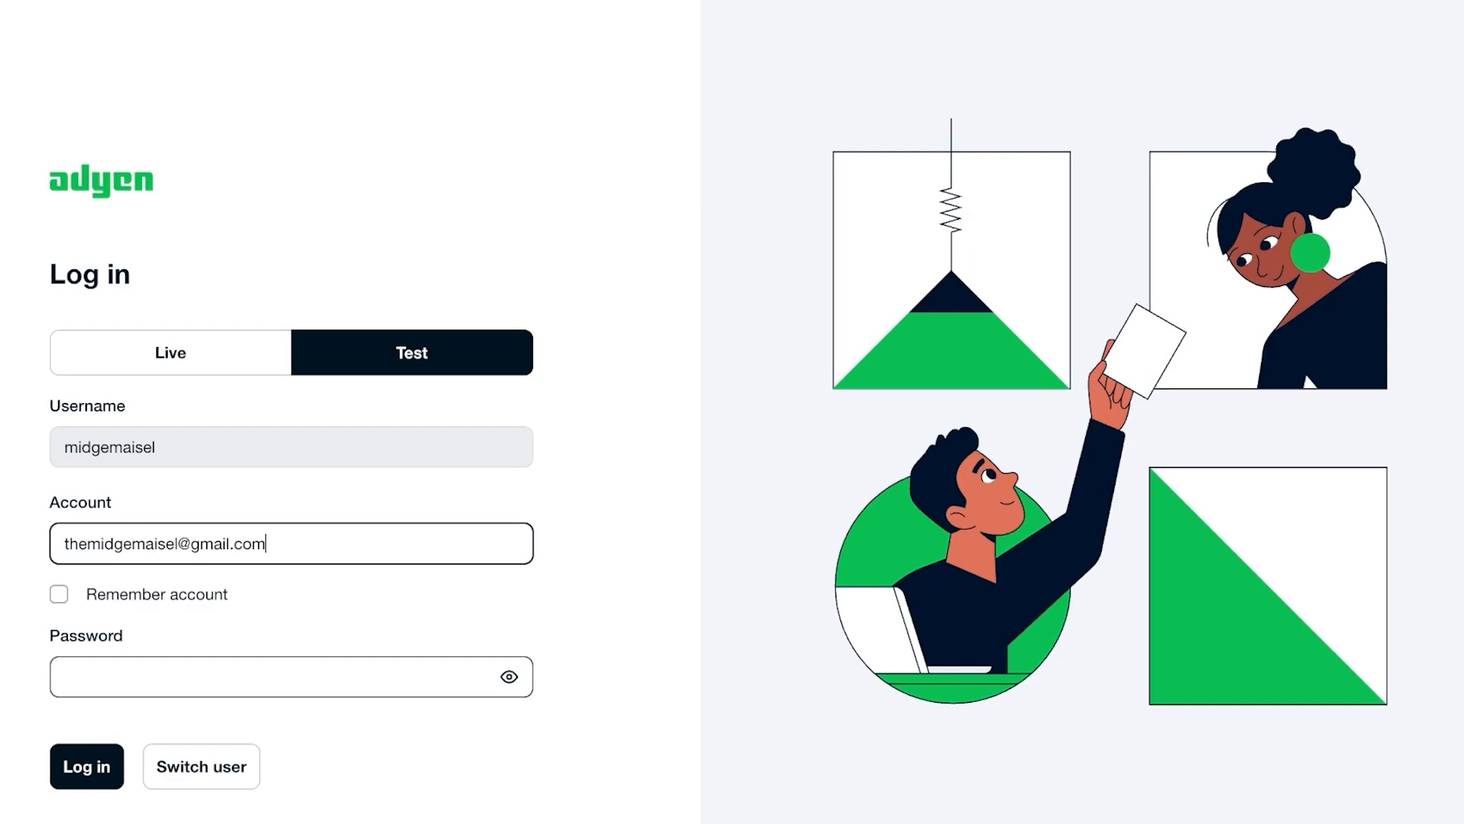
# Enter the account e-mail and password and submit the Adyen test login
pyautogui.click(291, 677)
pyautogui.write('•••••••••')
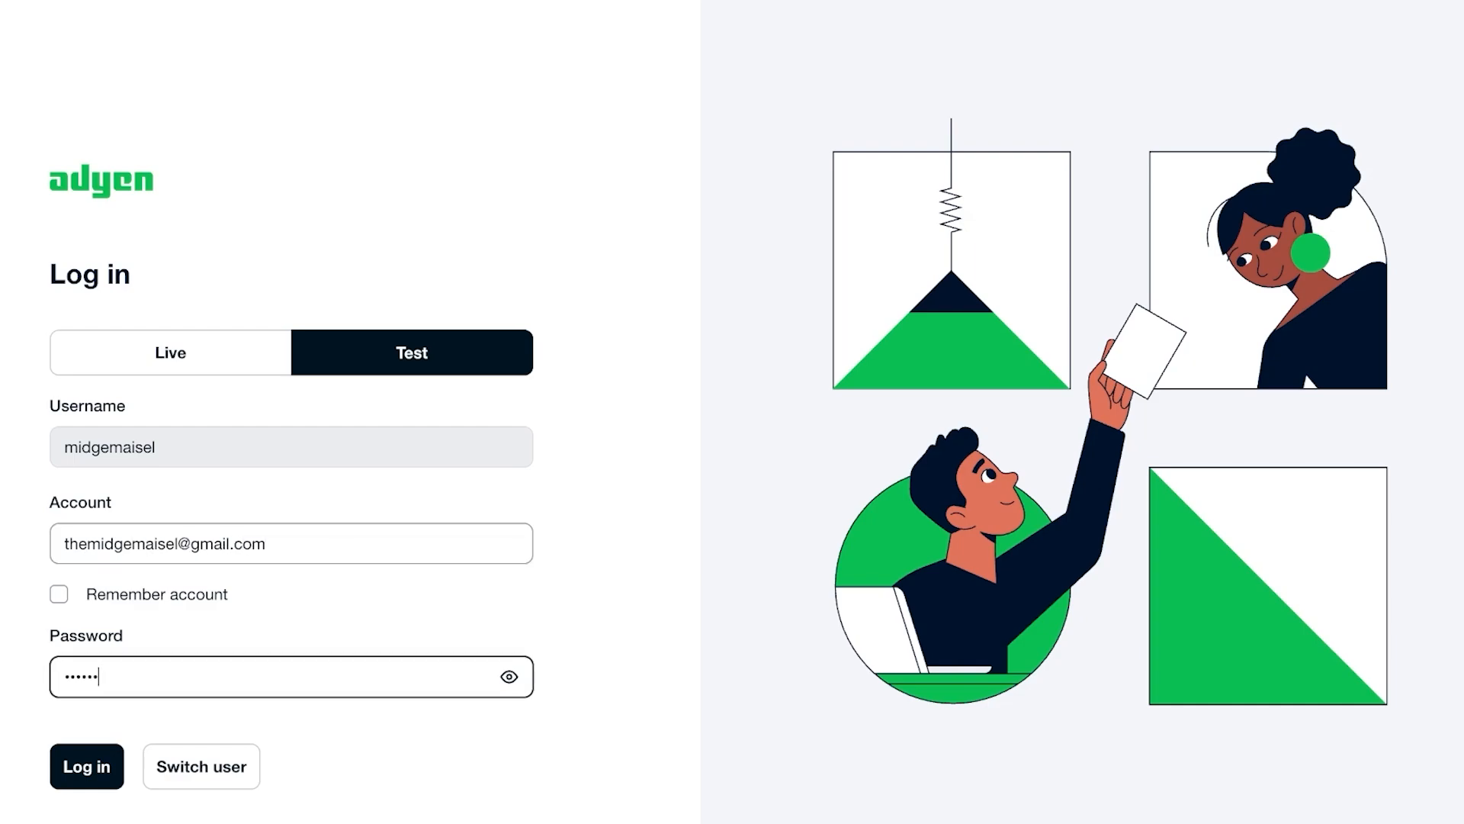
pyautogui.press('Return')
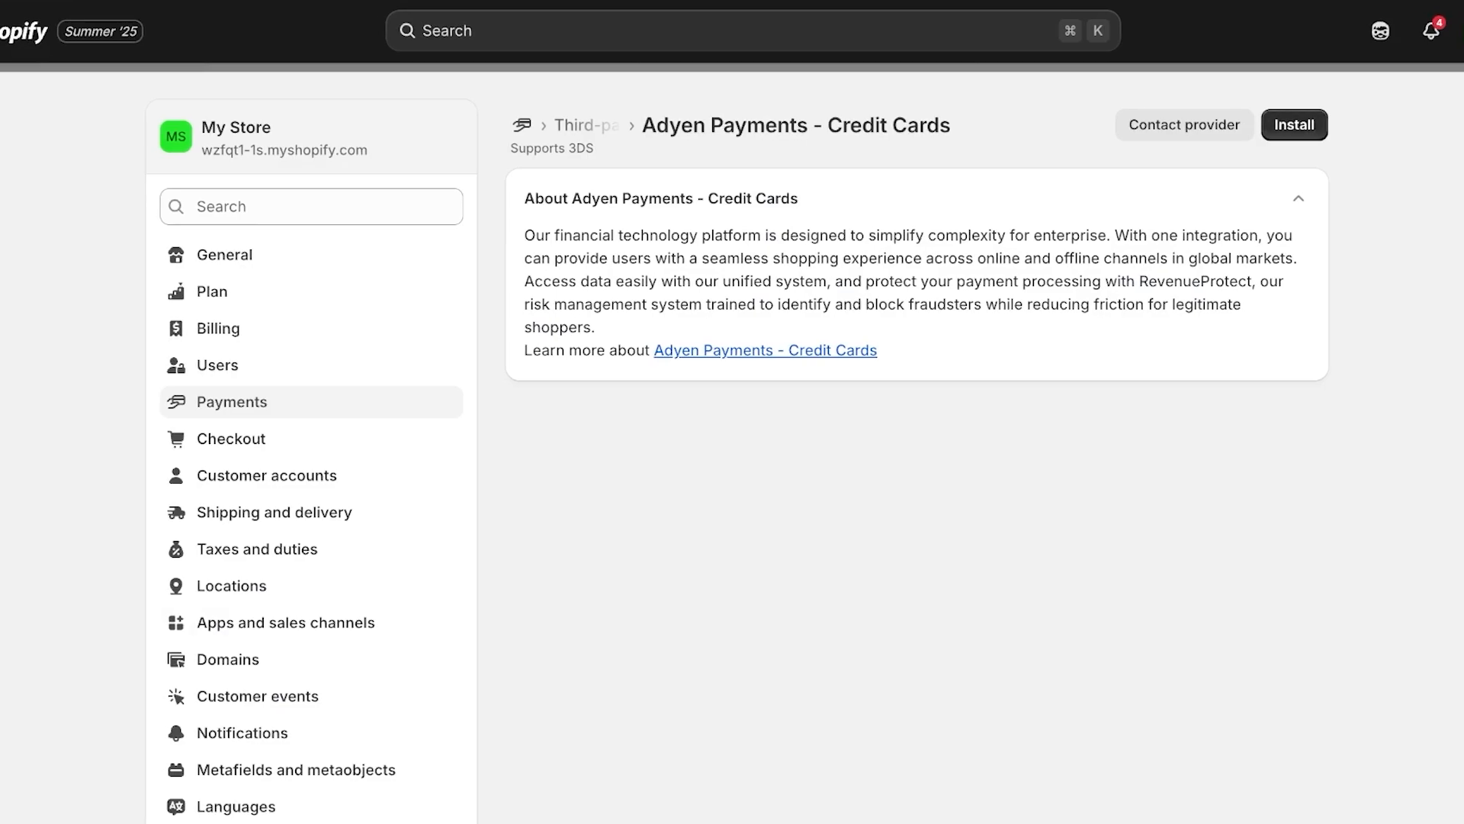
# Activate Cash on Delivery (COD) as a manual payment method in Payments settings
pyautogui.click(232, 402)
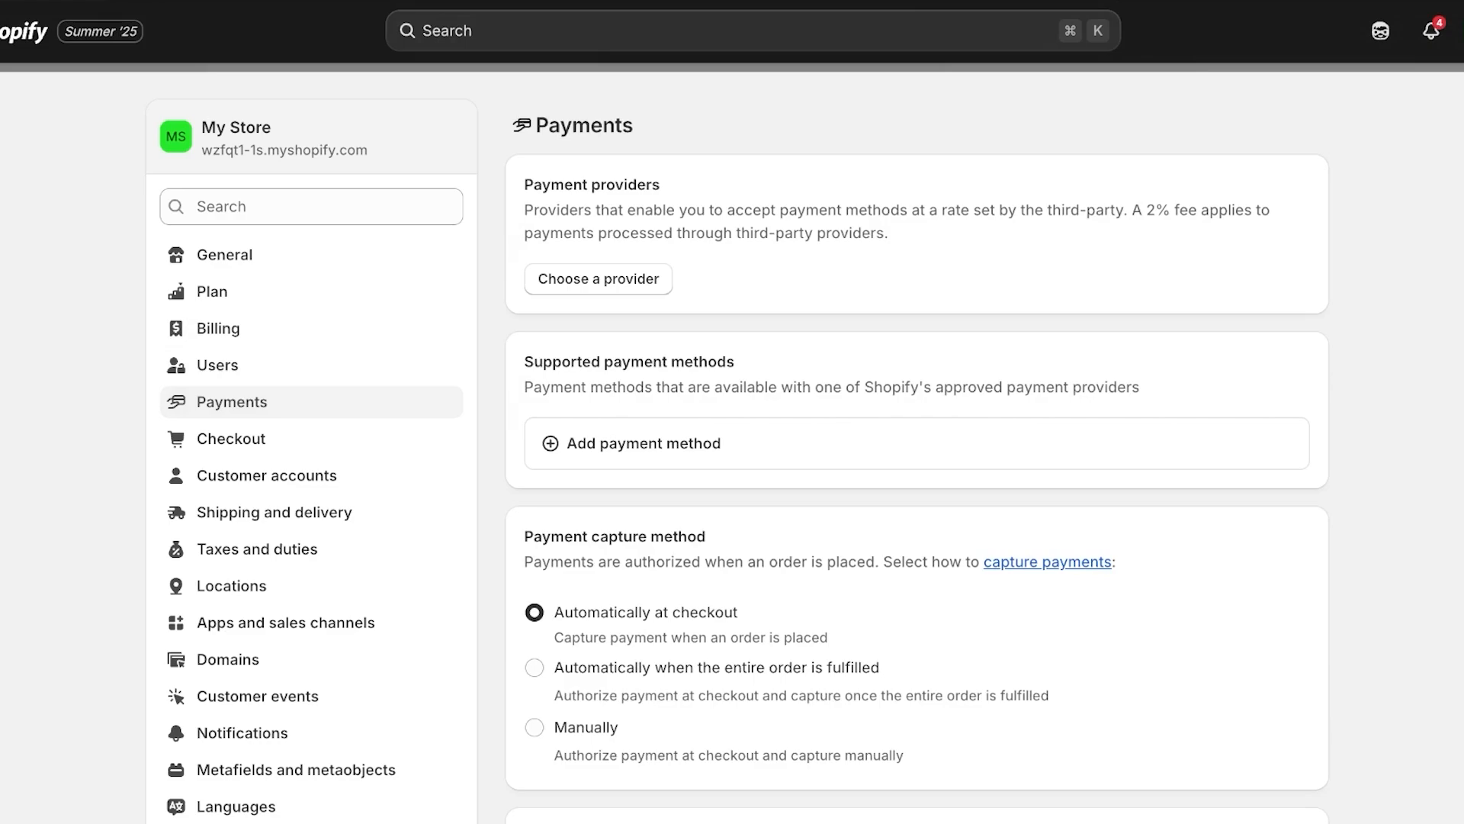
pyautogui.scroll(-5, 915, 458)
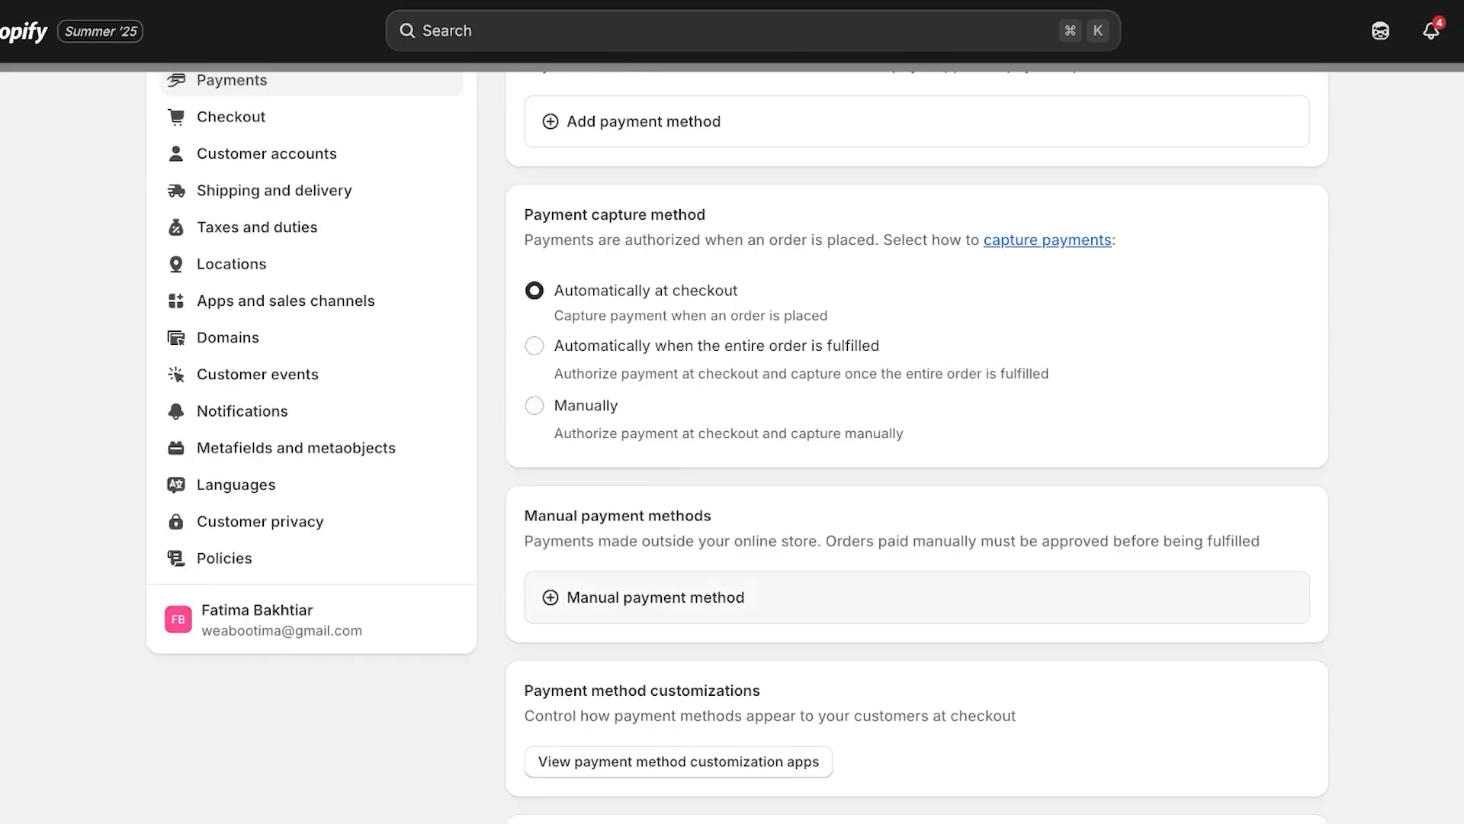
pyautogui.click(655, 597)
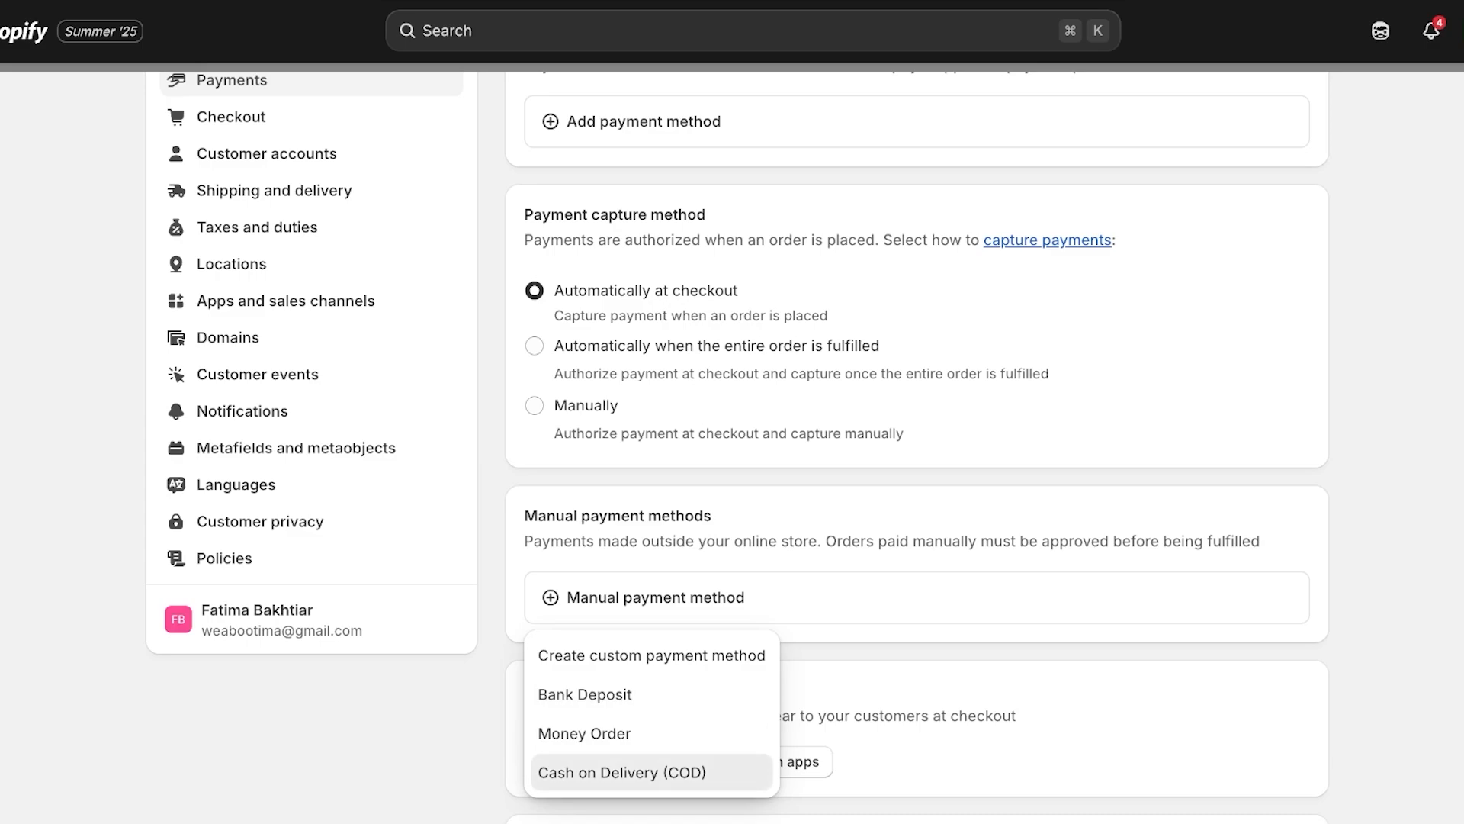
pyautogui.click(623, 772)
pyautogui.click(969, 633)
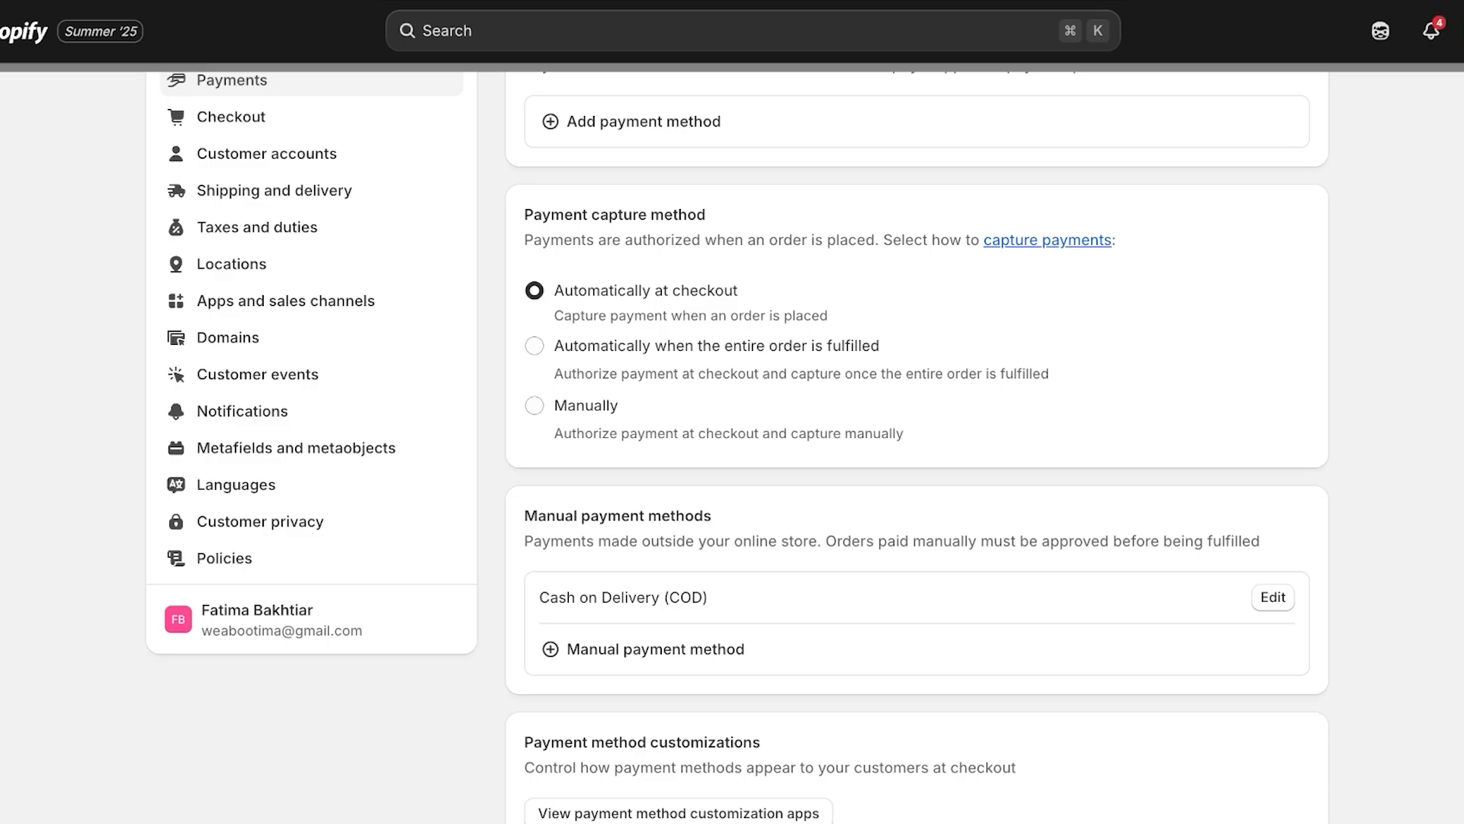
pyautogui.scroll(5, 915, 458)
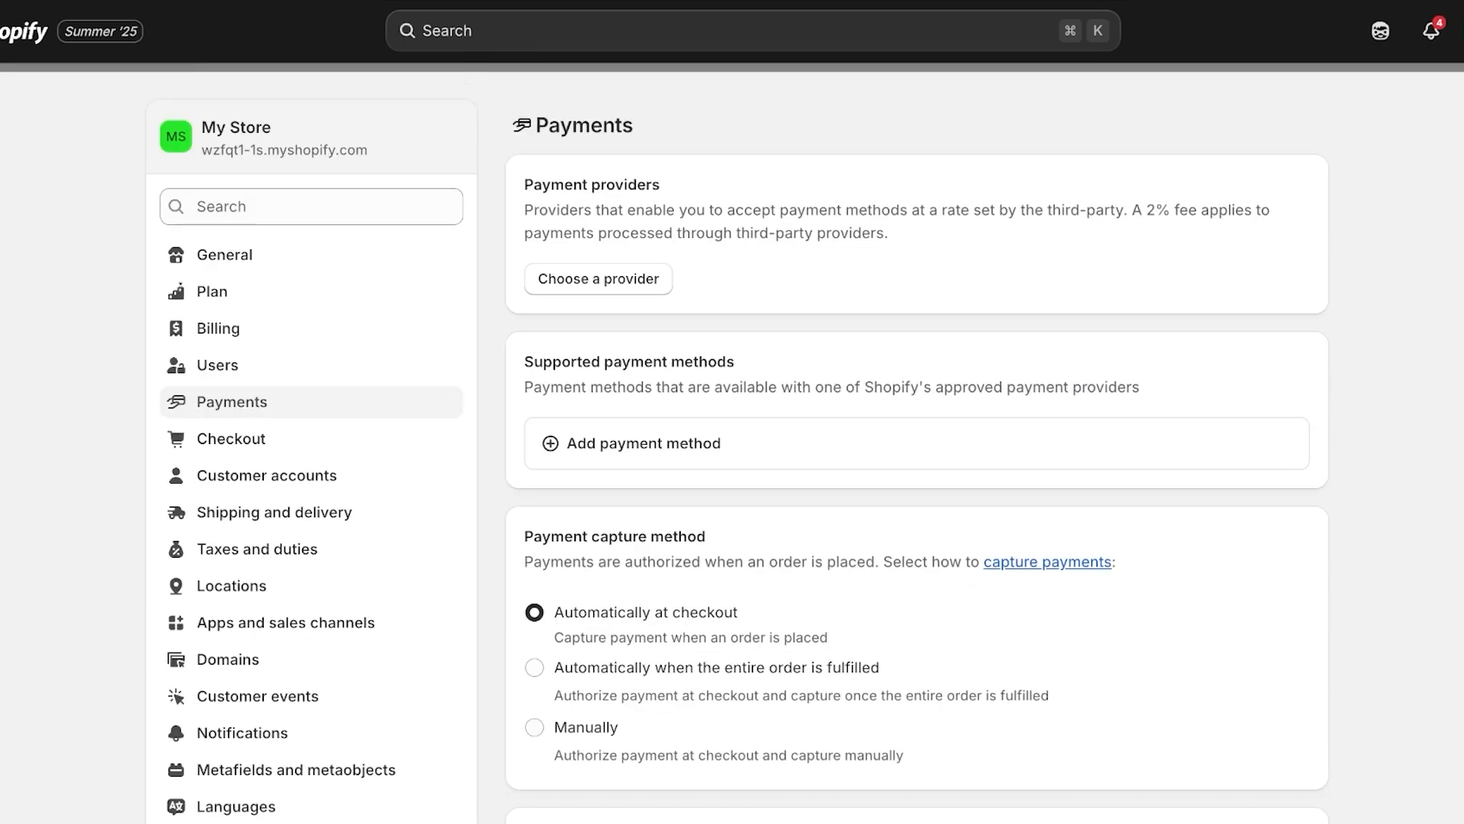
pyautogui.click(225, 255)
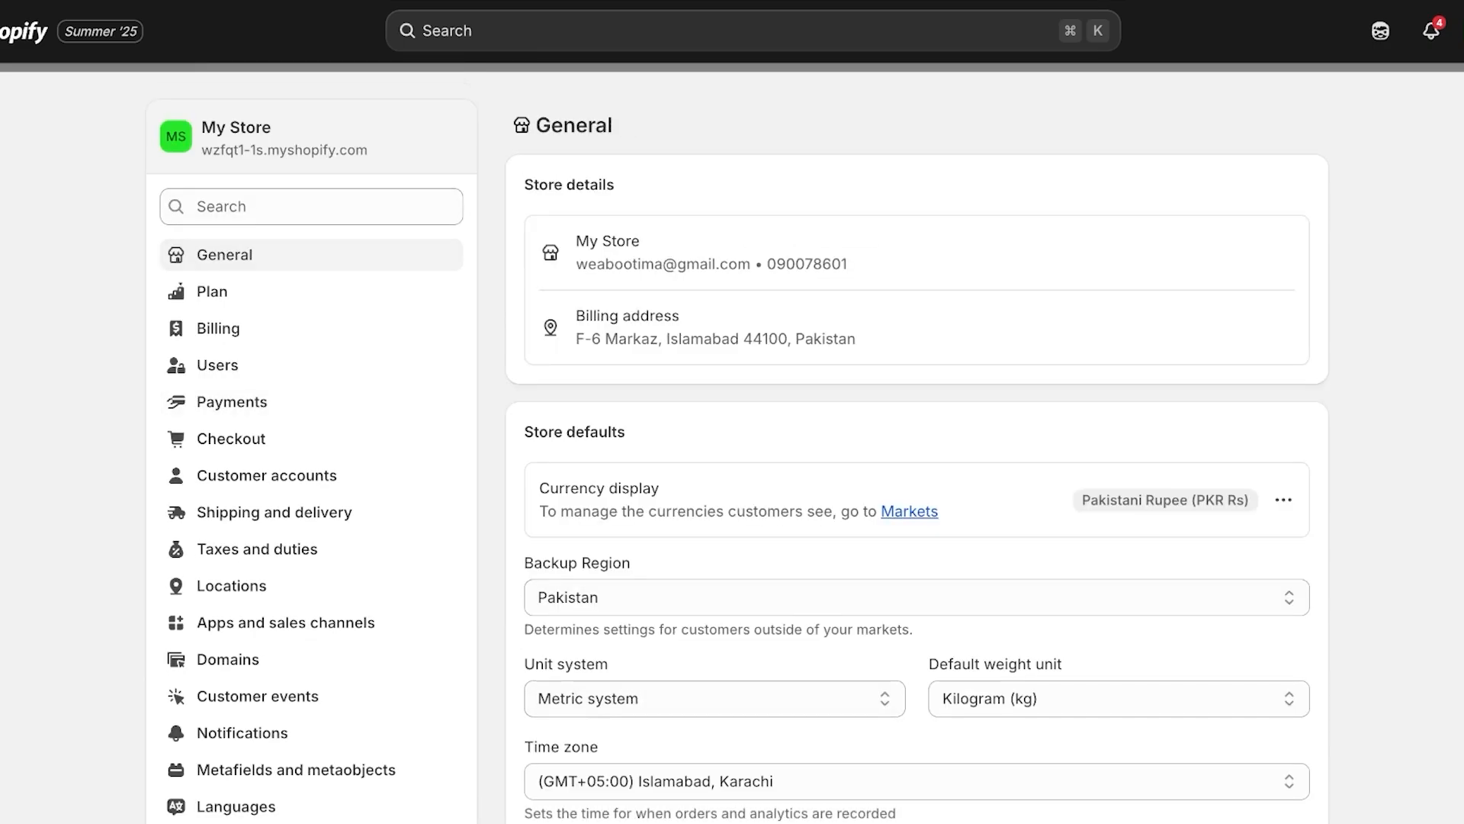
# Change the billing country/region from Pakistan to Canada
pyautogui.click(917, 597)
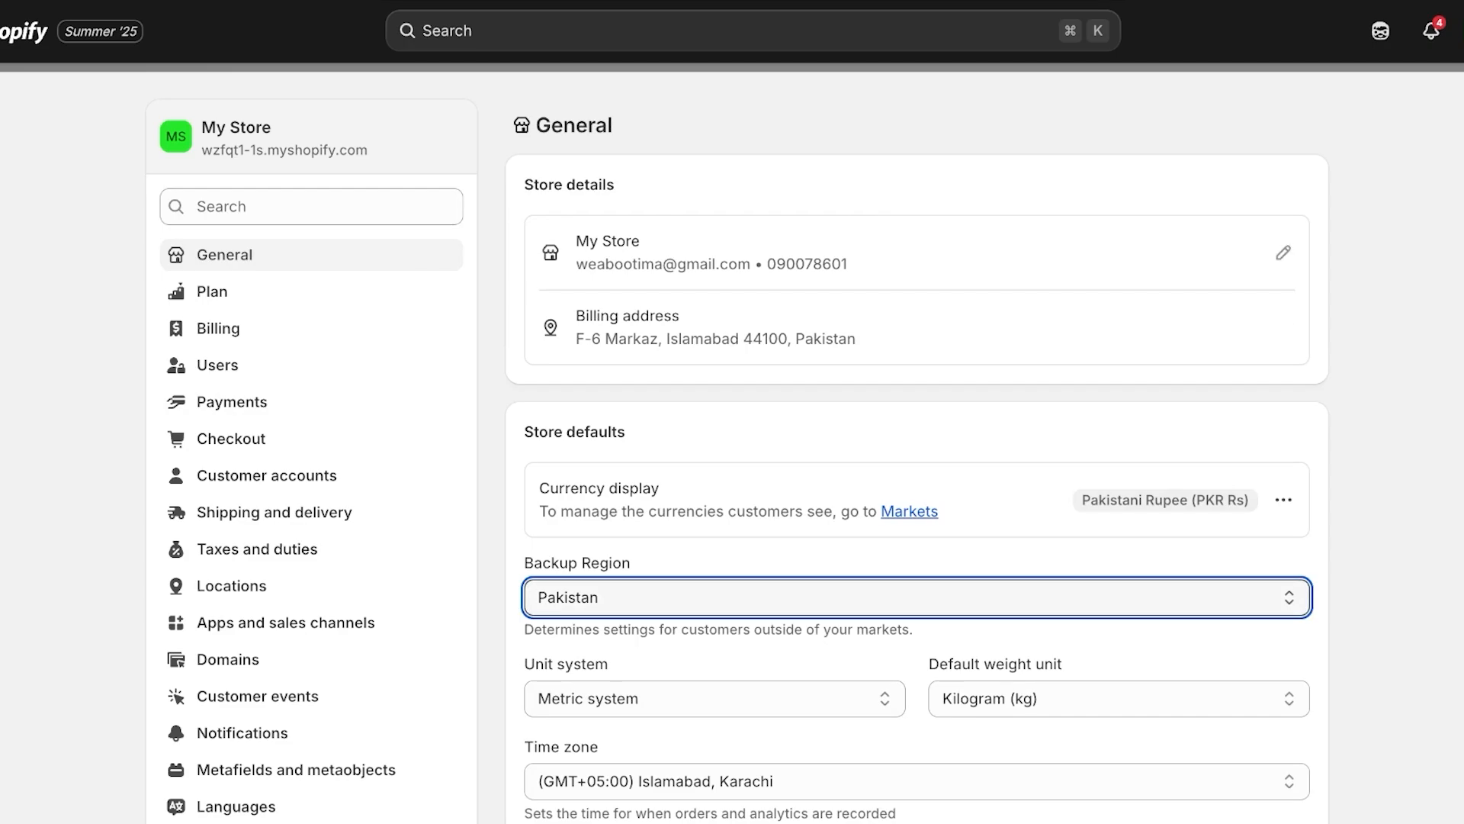
pyautogui.click(1284, 328)
pyautogui.click(753, 362)
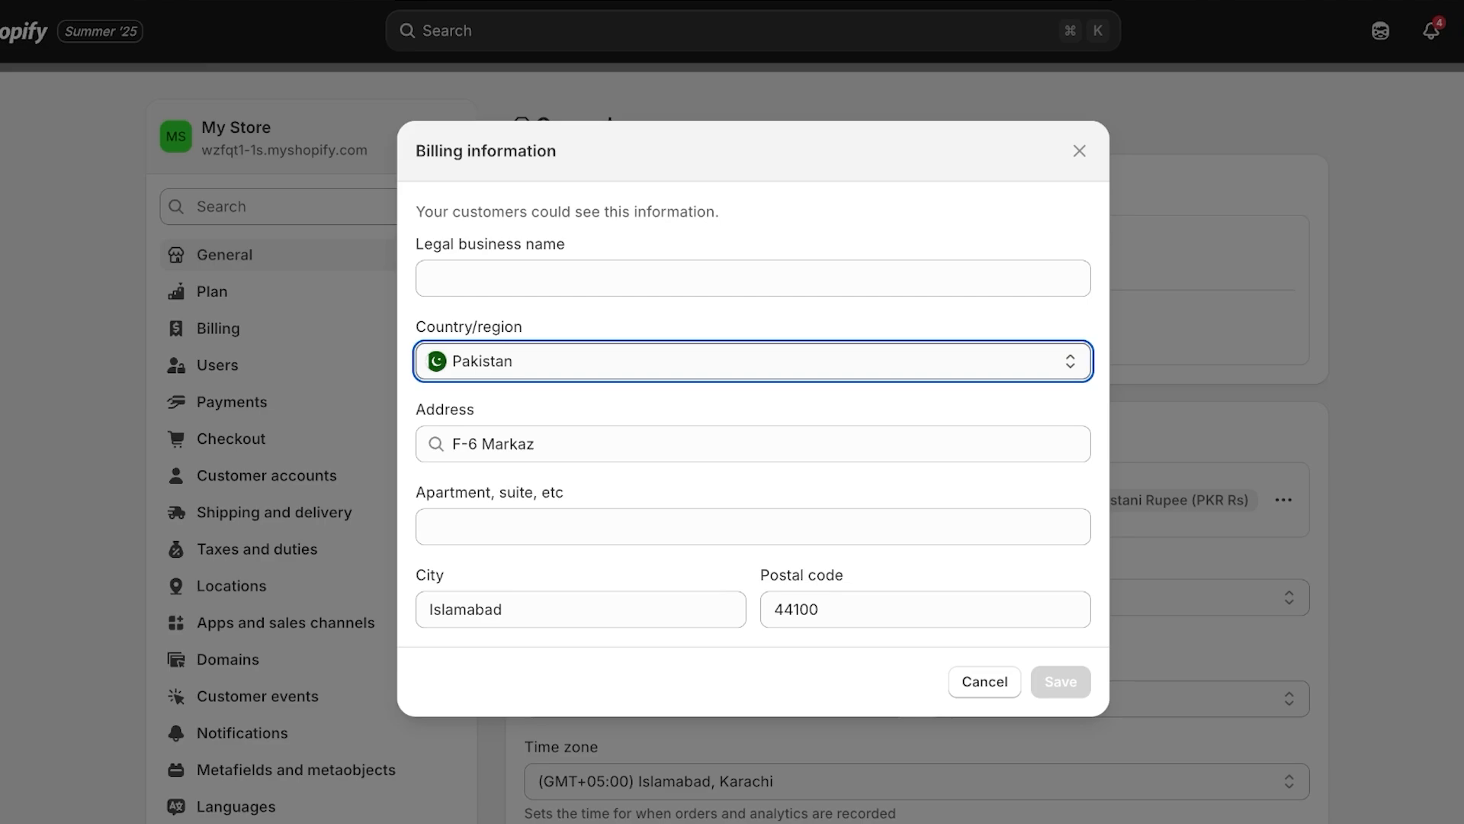
pyautogui.click(748, 378)
# Replace the old Pakistani street address with a Scarborough, Ontario address from suggestions
pyautogui.doubleClick(510, 461)
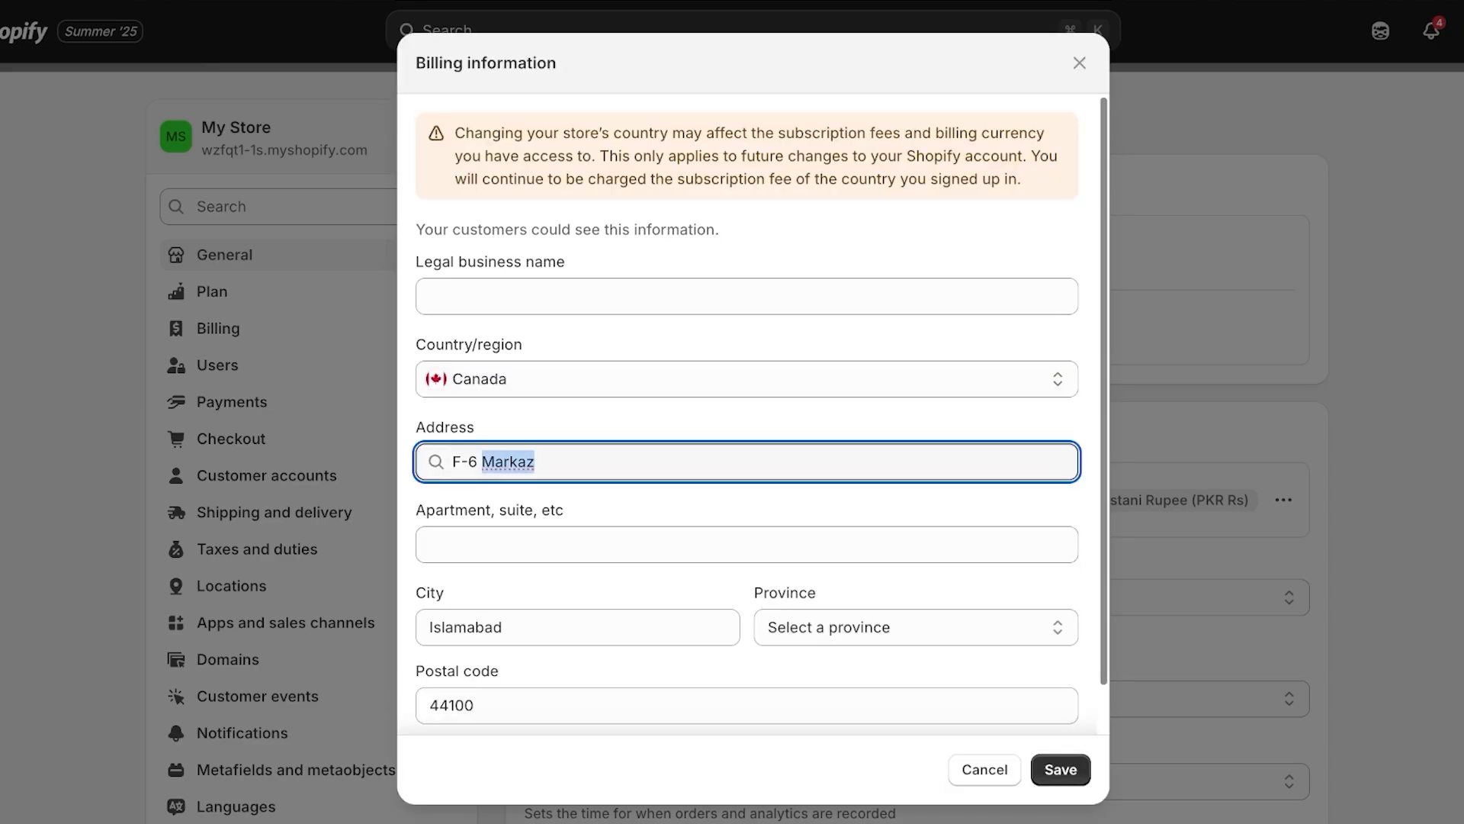
pyautogui.press('BackSpace')
pyautogui.press('BackSpace')
pyautogui.press('BackSpace')
pyautogui.press('BackSpace')
pyautogui.press('BackSpace')
pyautogui.write('M1')
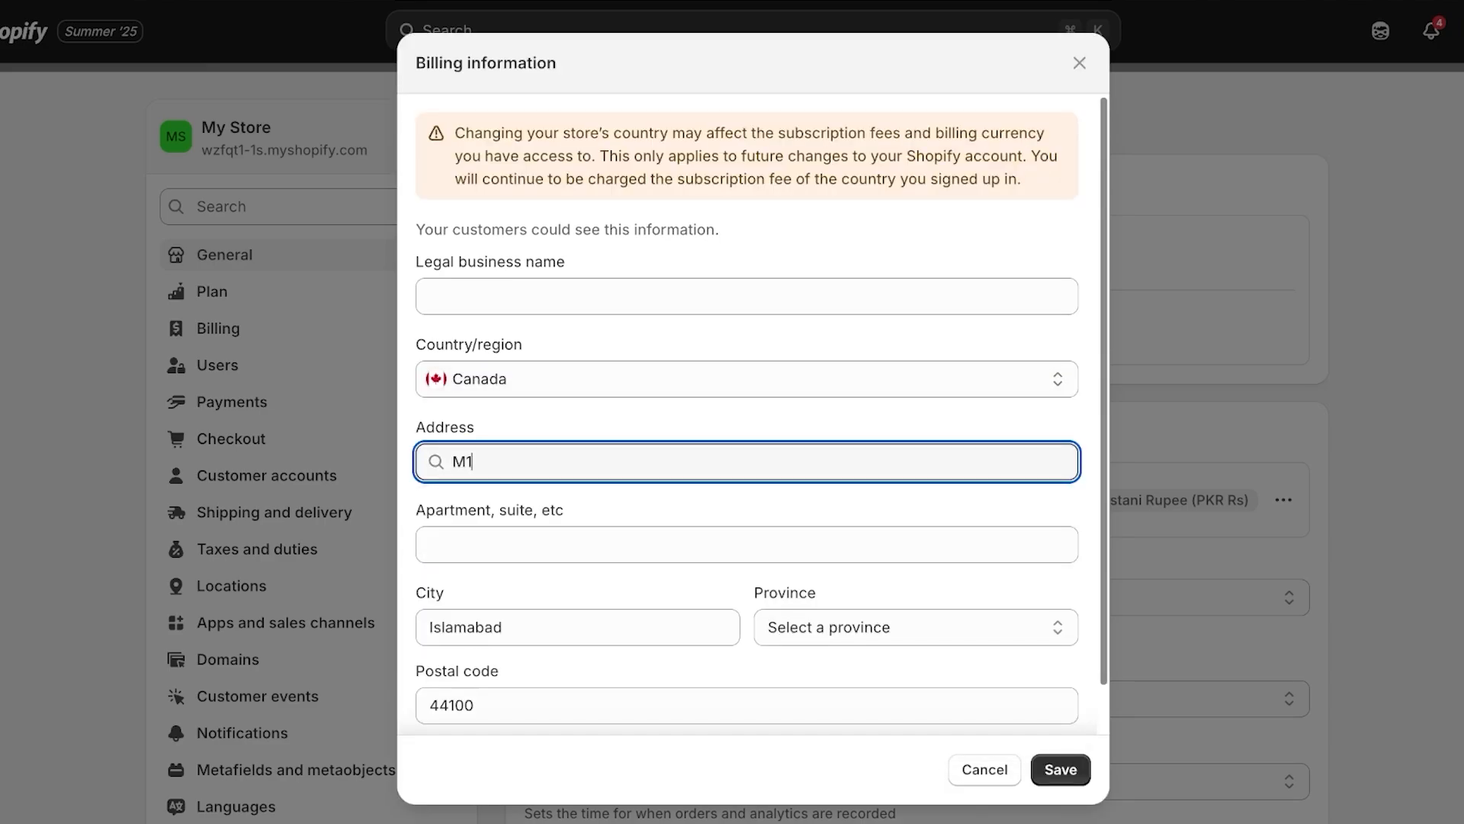
pyautogui.write('J 3n')
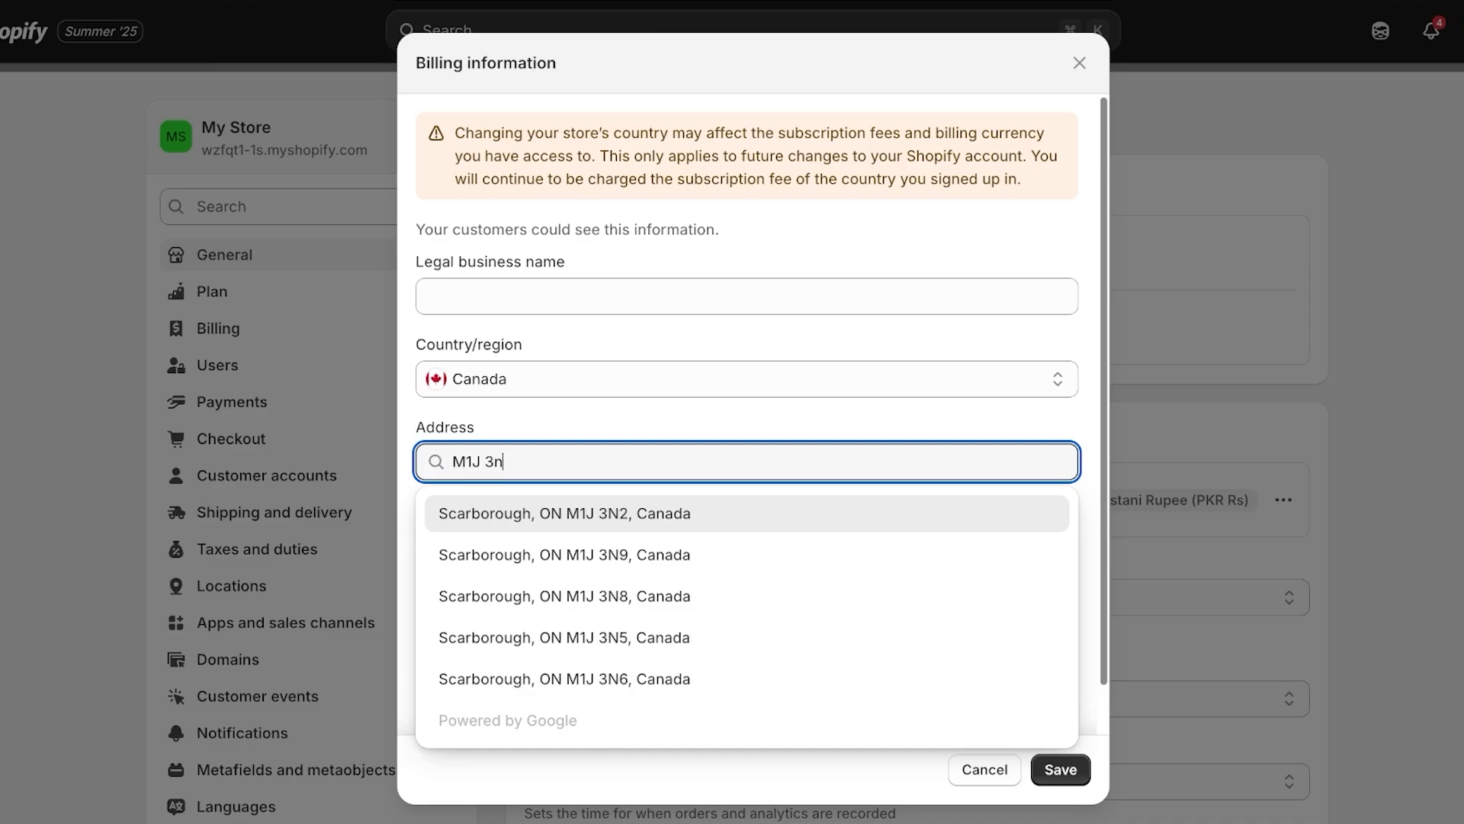
pyautogui.press('Return')
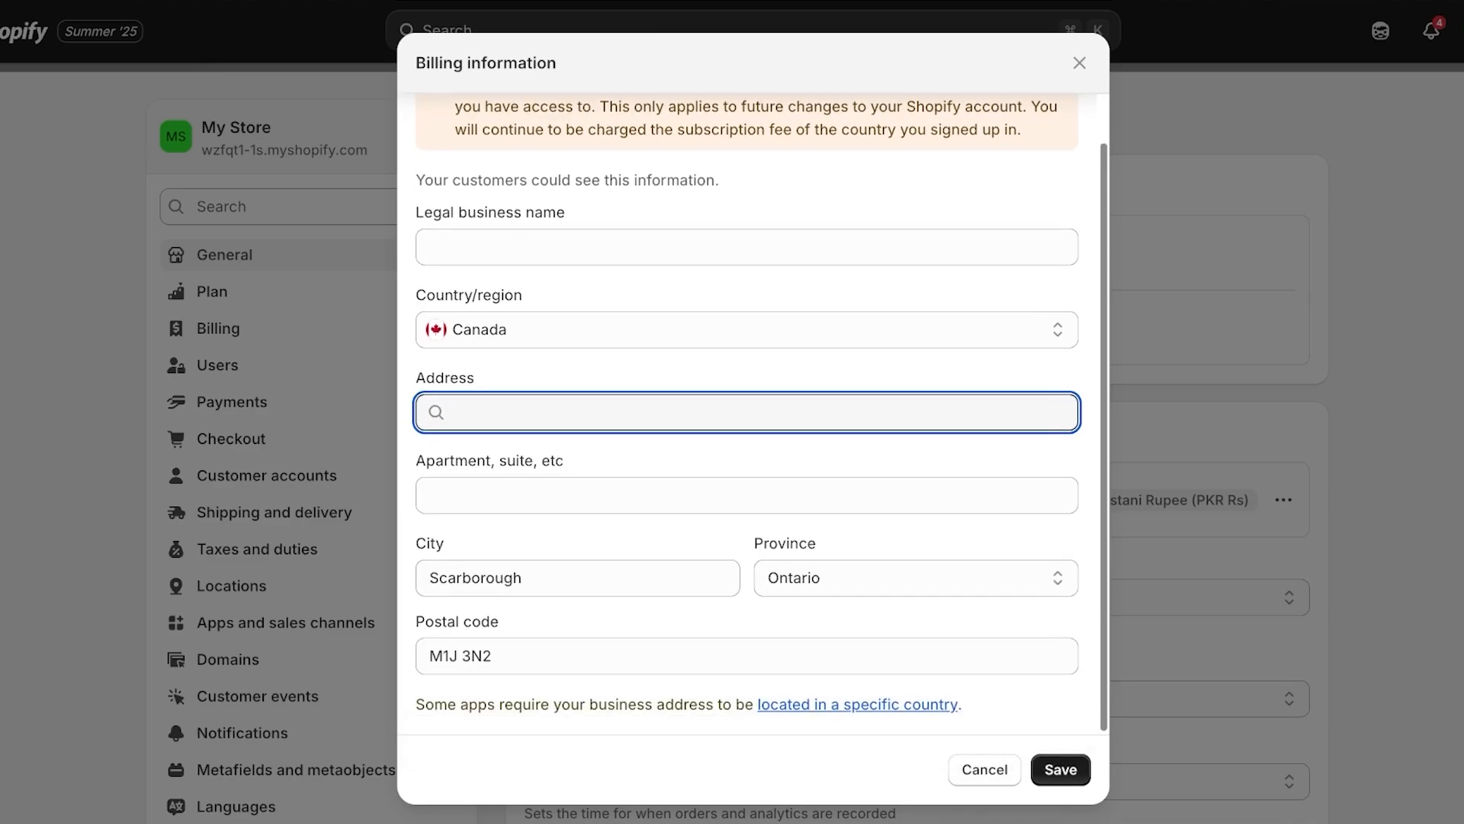
pyautogui.press('Return')
pyautogui.write('M1J')
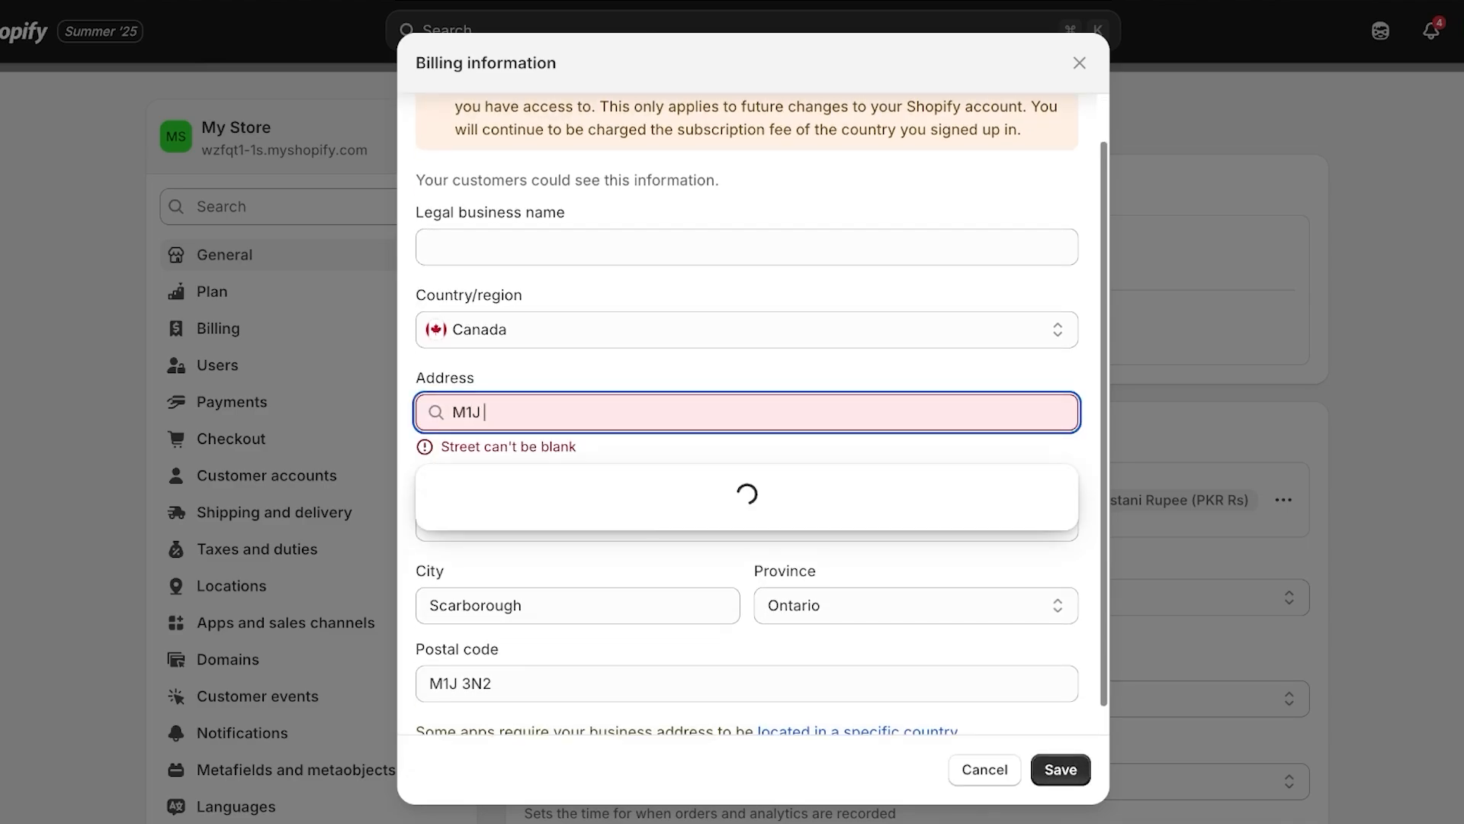
pyautogui.press('BackSpace')
pyautogui.press('BackSpace')
pyautogui.press('BackSpace')
pyautogui.write('1')
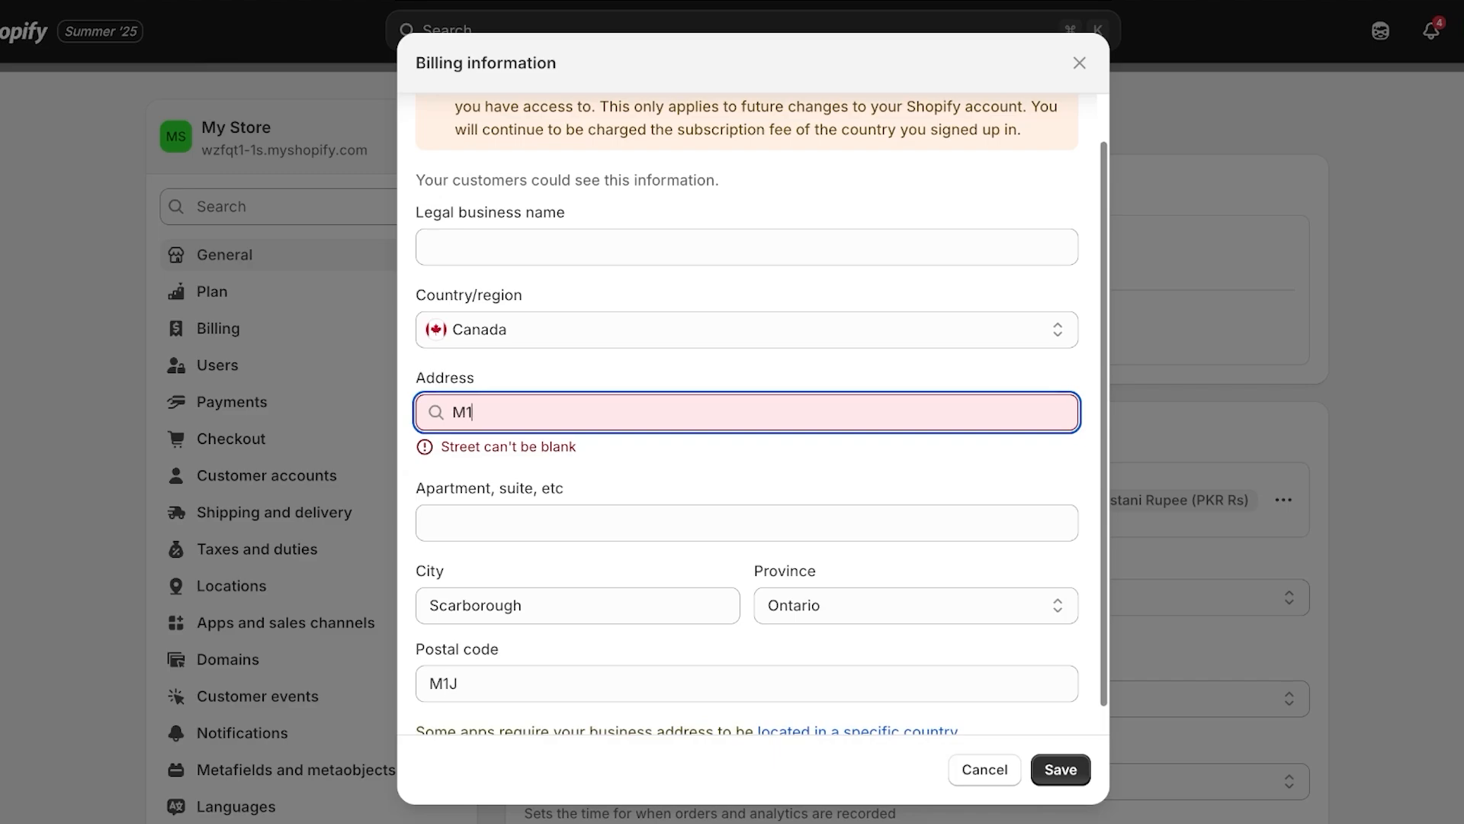
pyautogui.write('J 3N3 ')
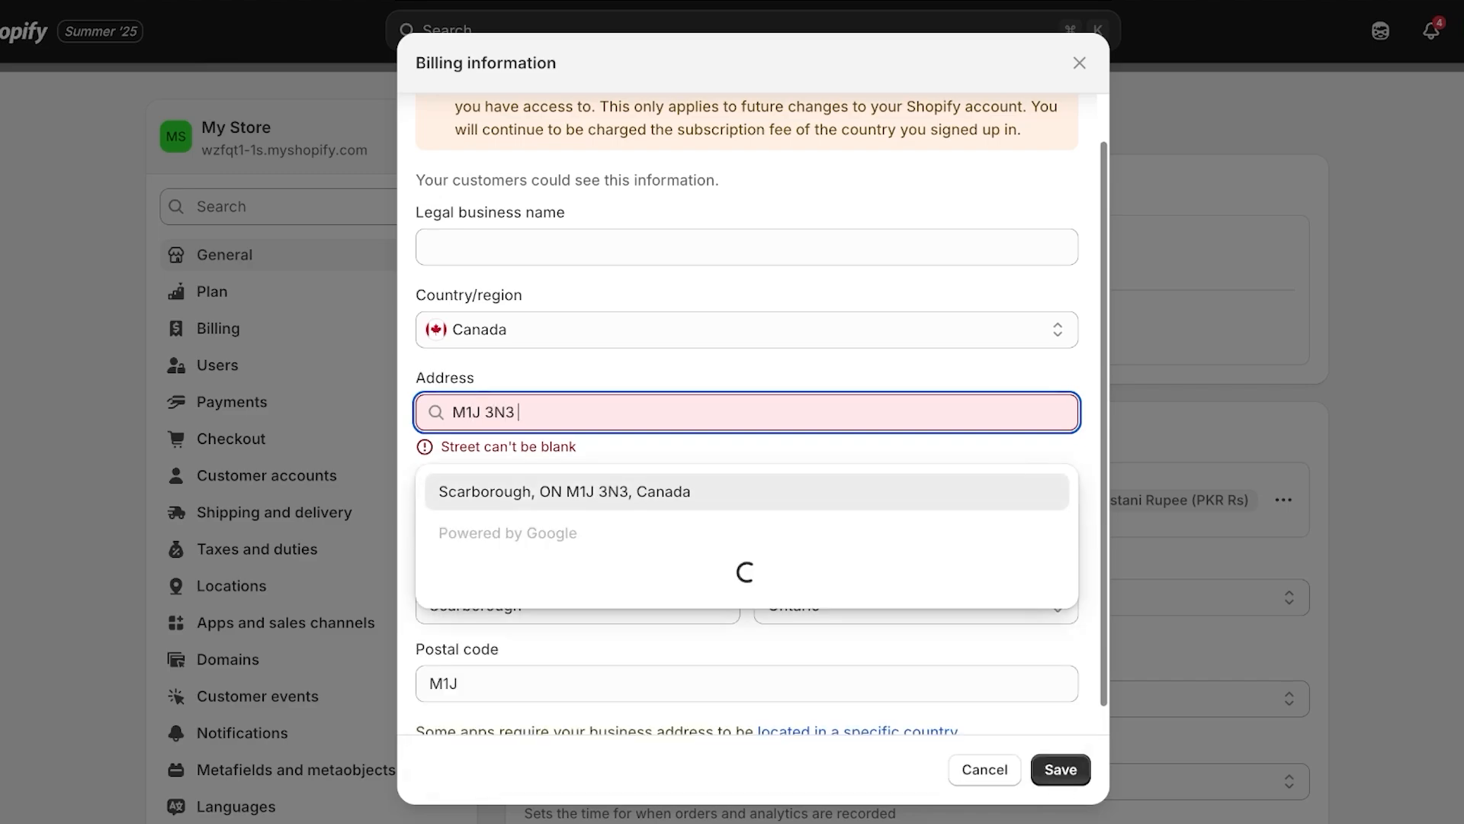
pyautogui.write('Ontario S')
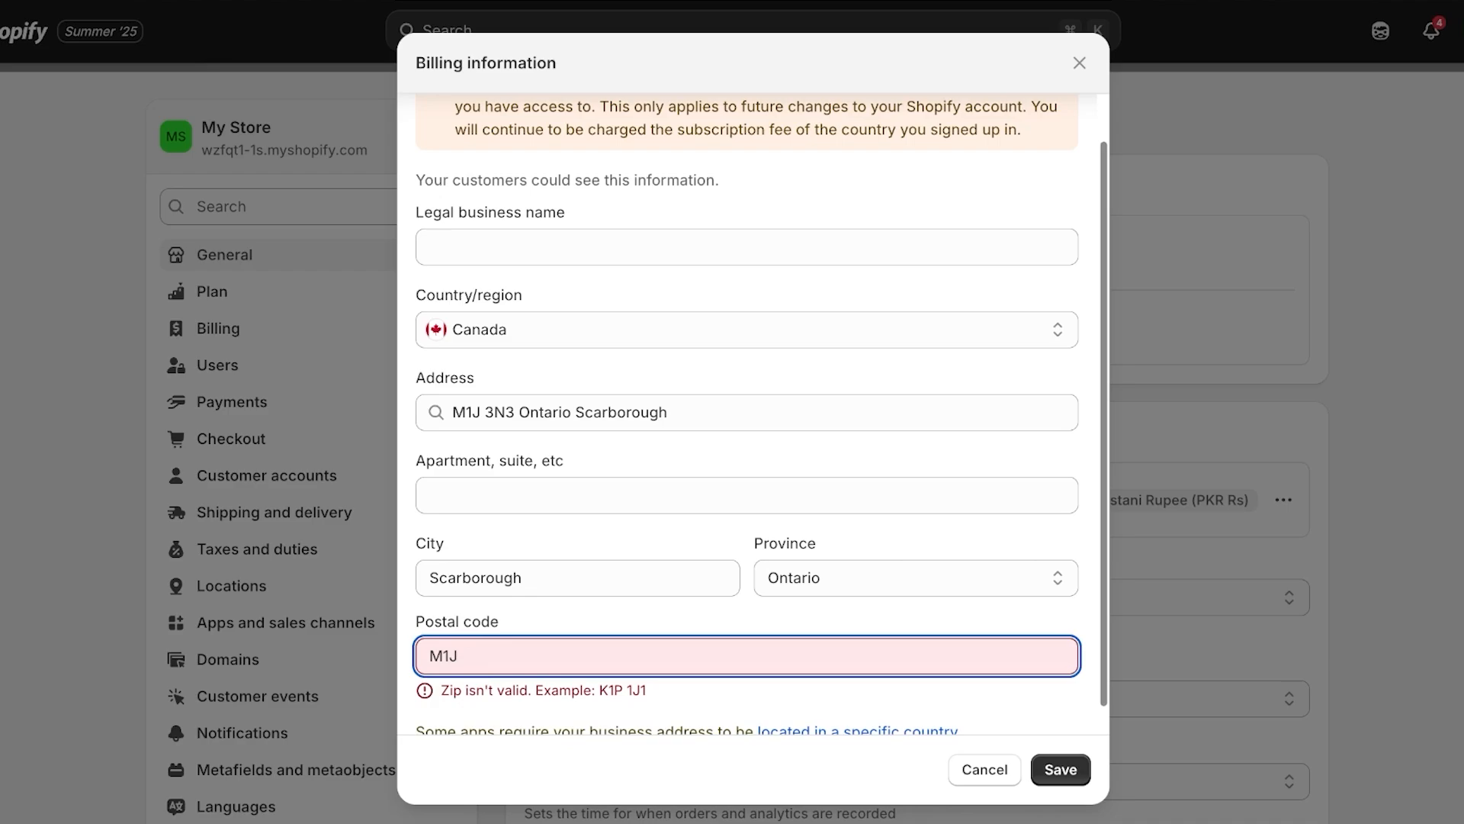
pyautogui.write('3N3')
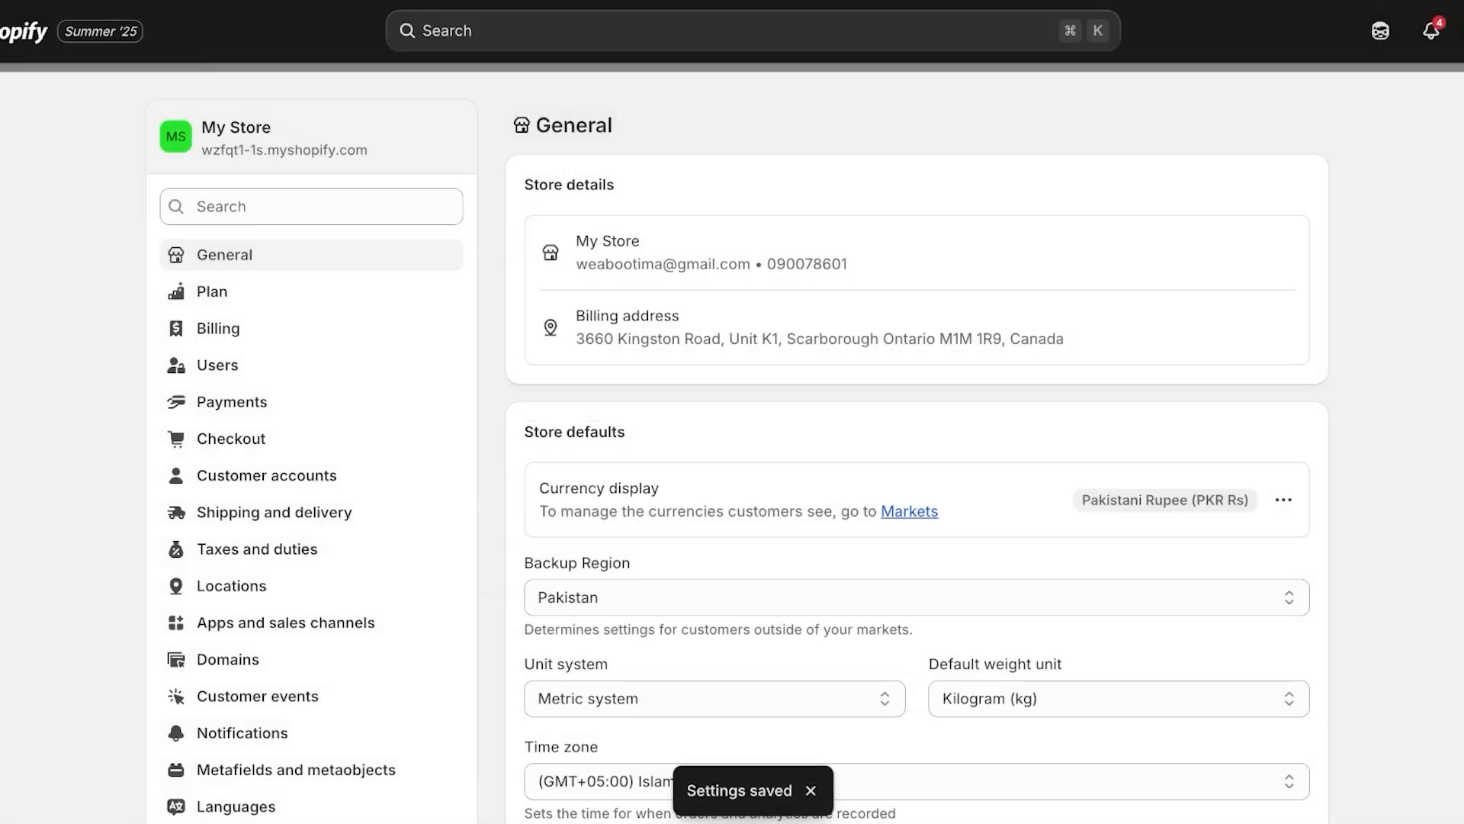
# Save the Canadian billing address and return to the Payments settings page
pyautogui.click(917, 597)
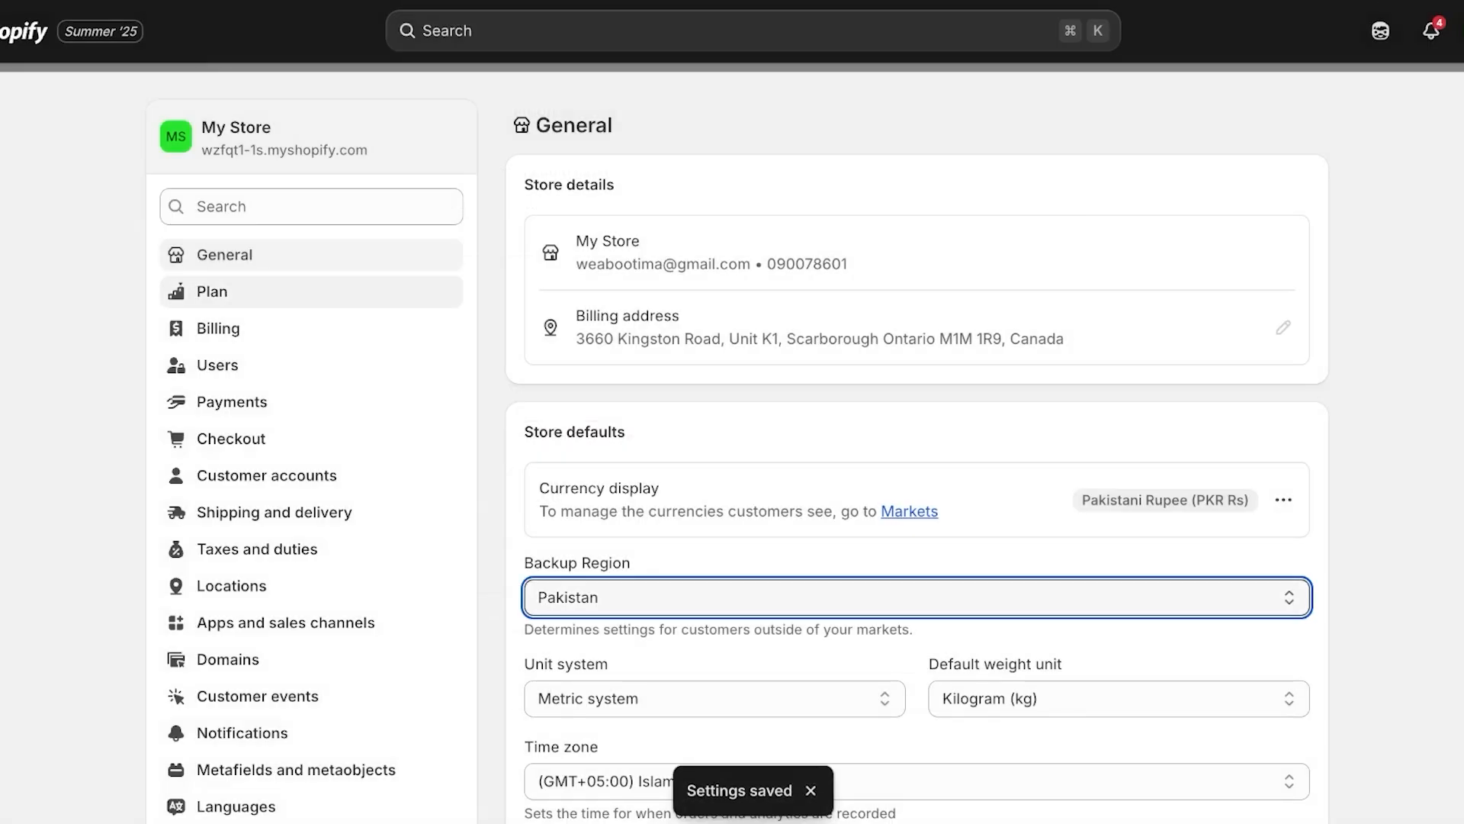
pyautogui.press('Escape')
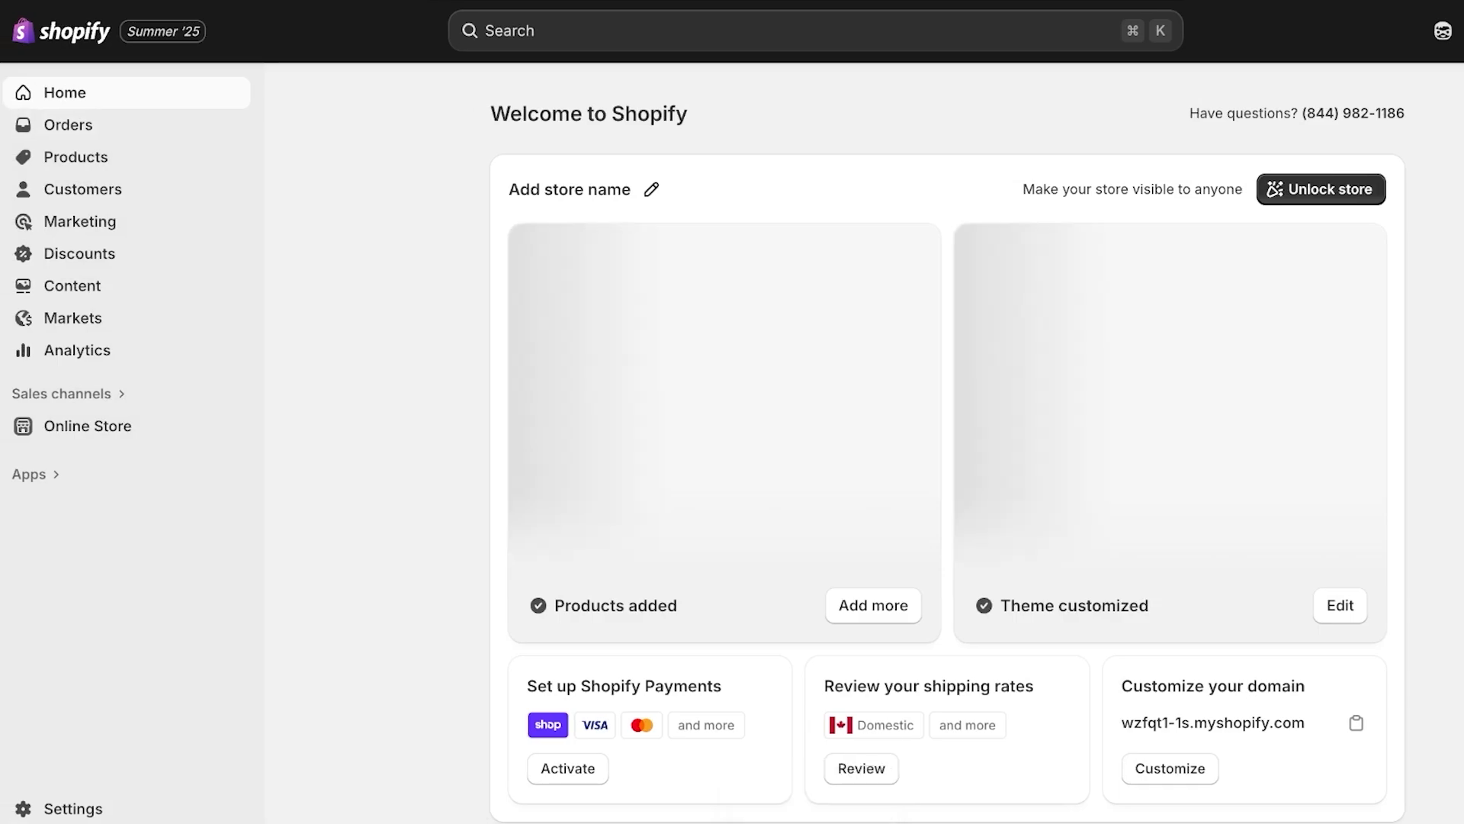
pyautogui.click(69, 808)
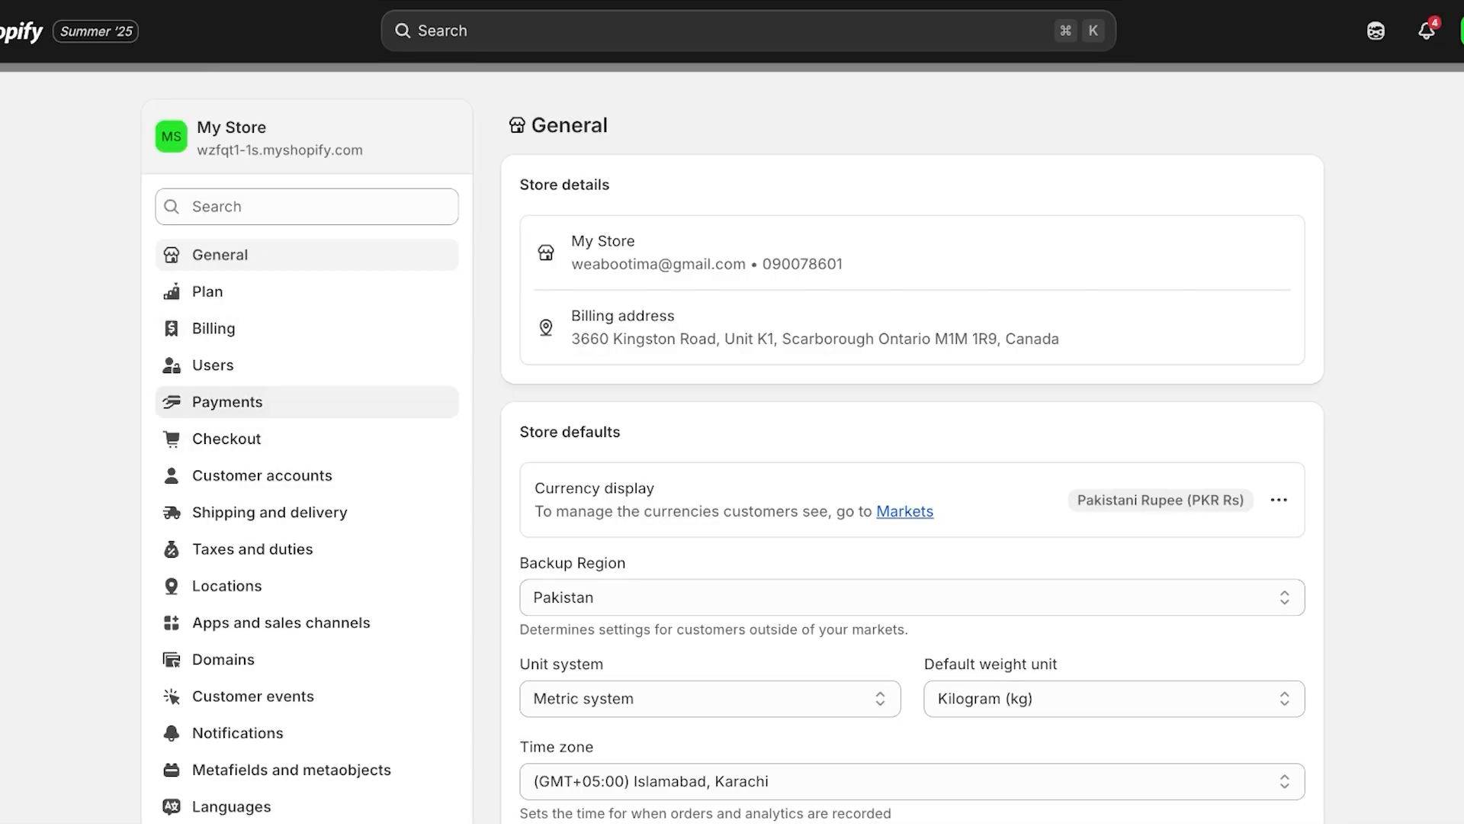
pyautogui.click(227, 402)
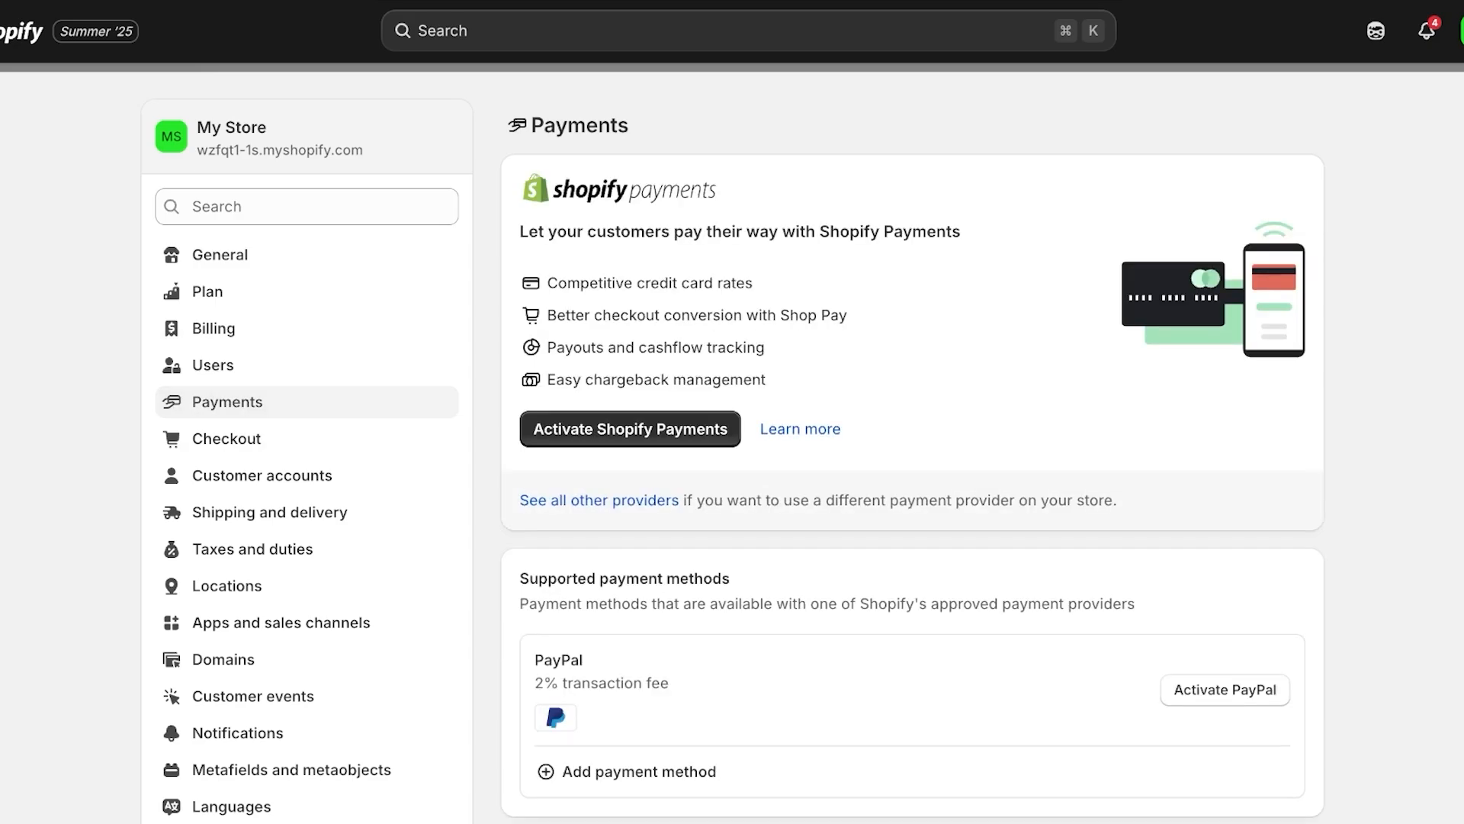
# Begin Shopify Payments setup as an individual, review the representative form, then leave it incomplete
pyautogui.click(630, 428)
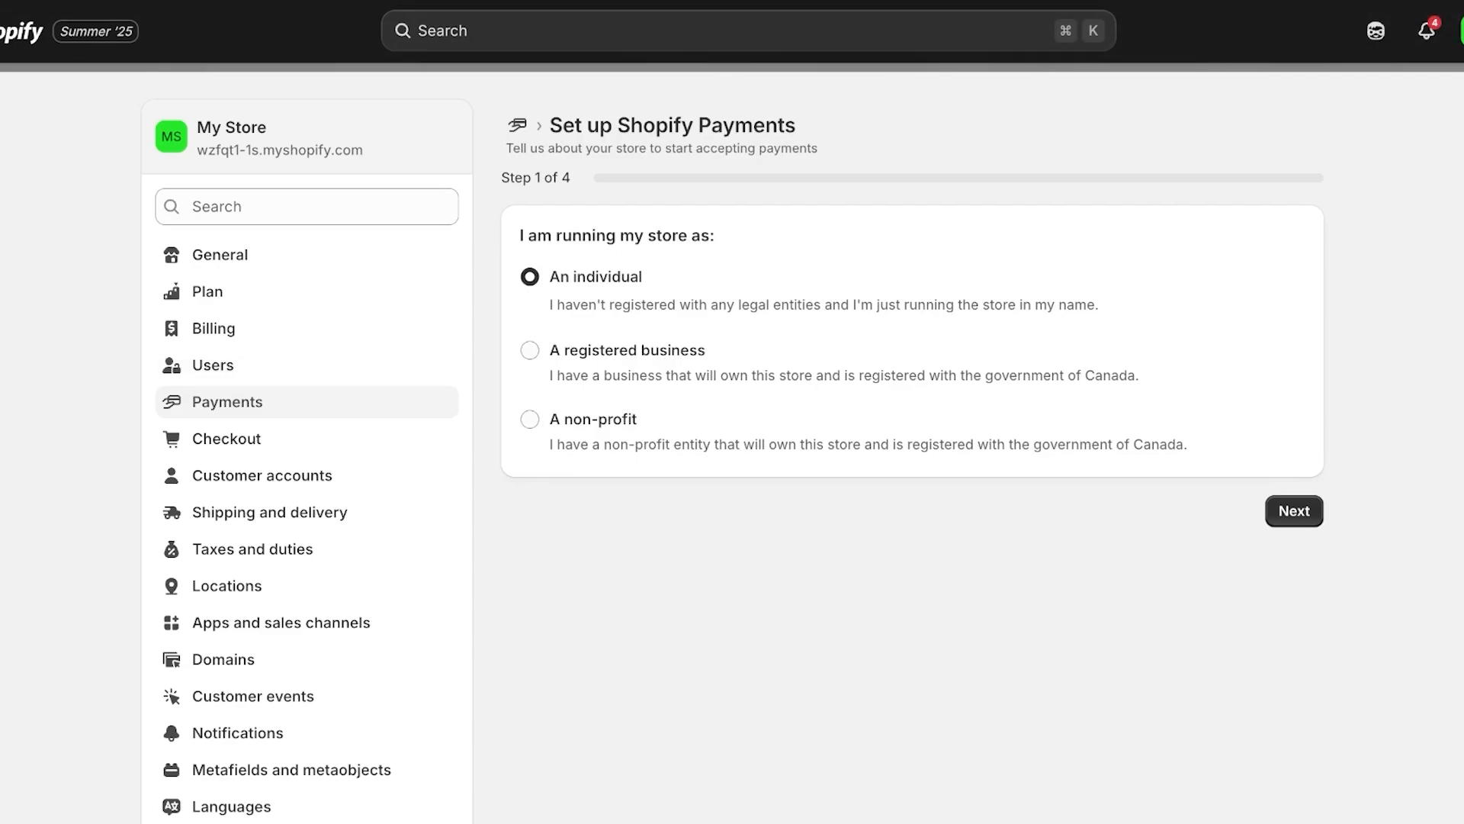
pyautogui.click(530, 350)
pyautogui.click(927, 411)
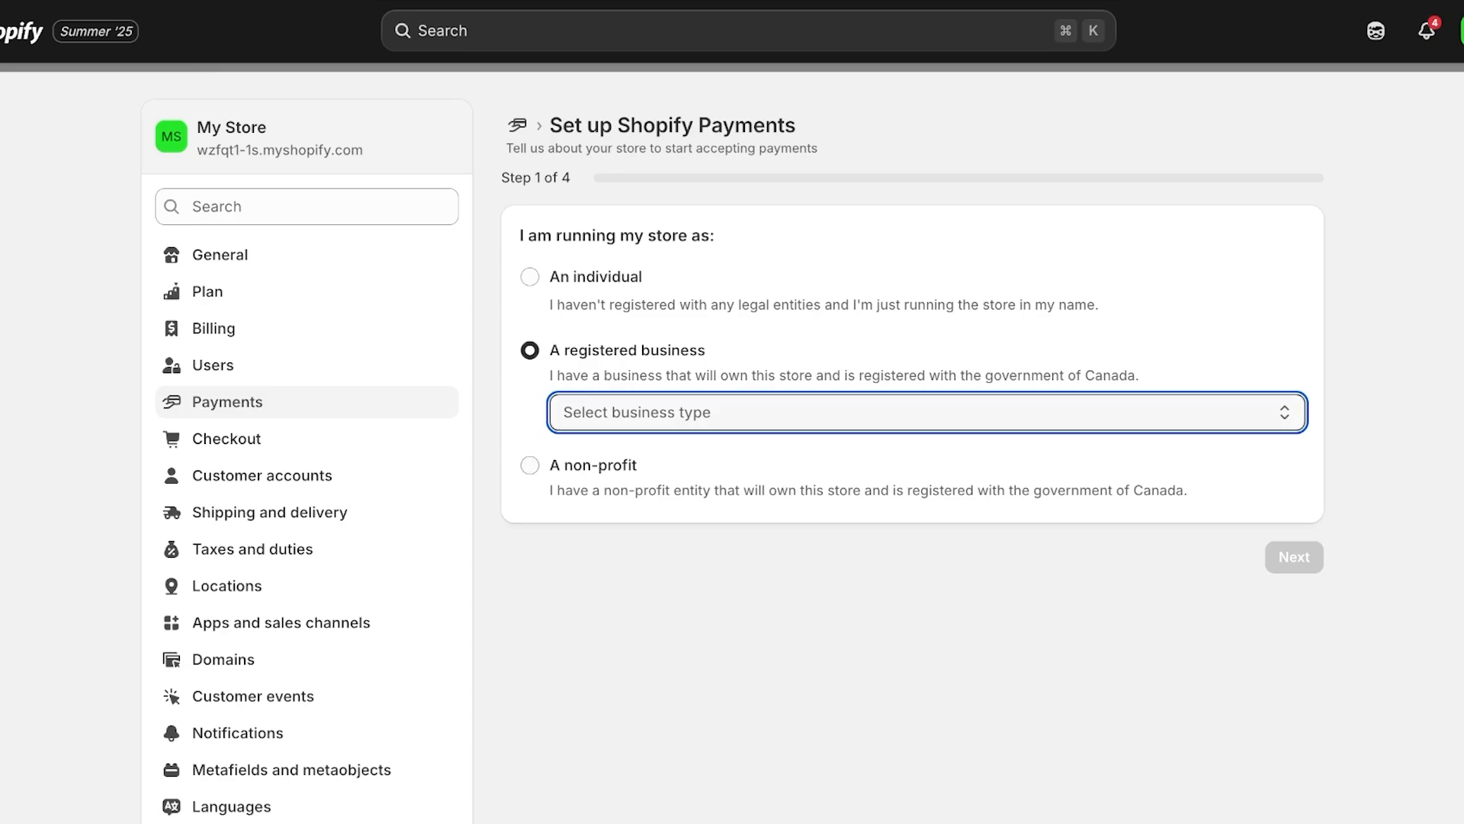
pyautogui.click(530, 465)
pyautogui.press('Up')
pyautogui.press('Up')
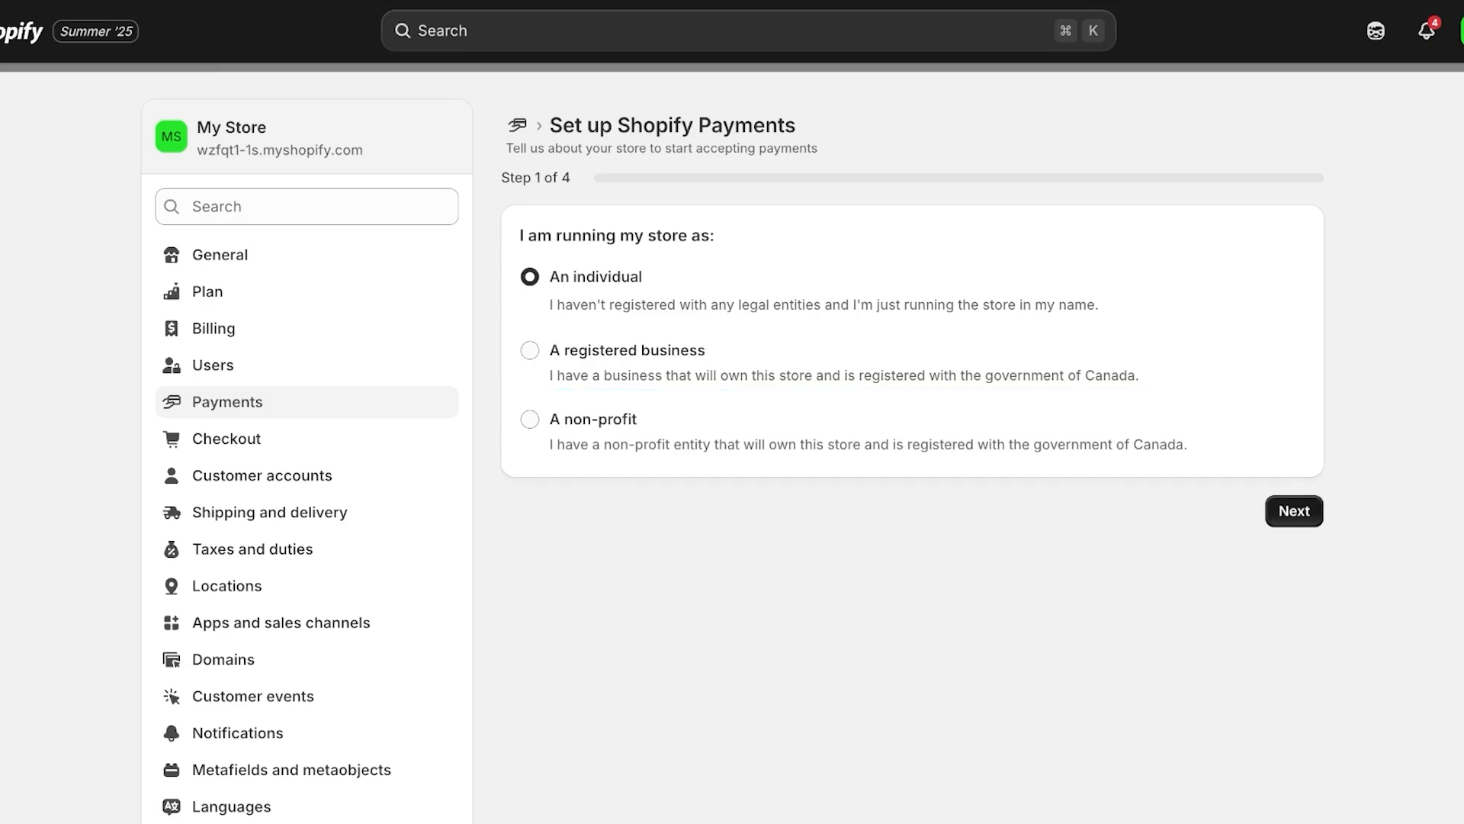
pyautogui.click(1294, 511)
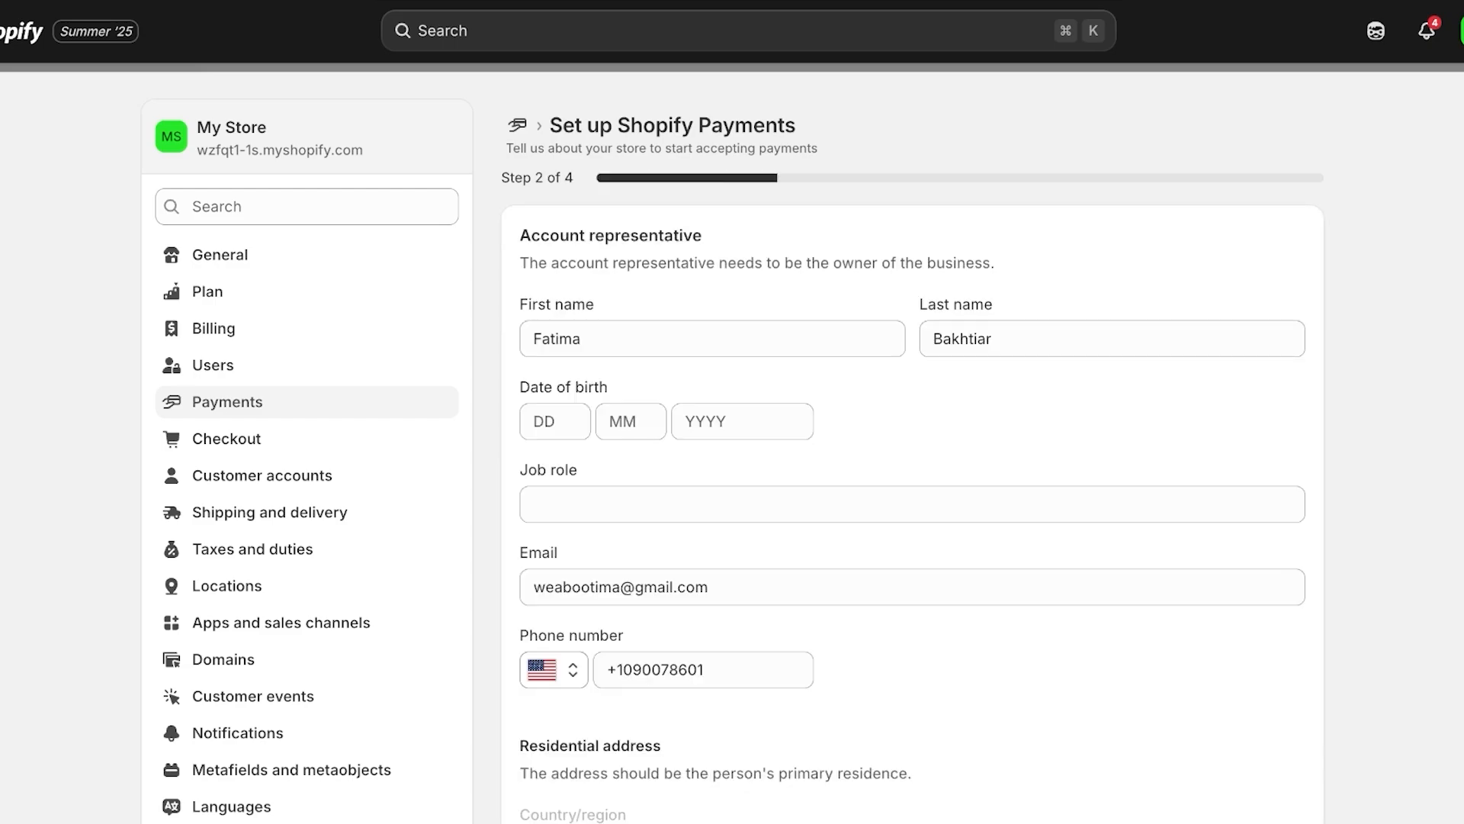
pyautogui.scroll(-8, 912, 458)
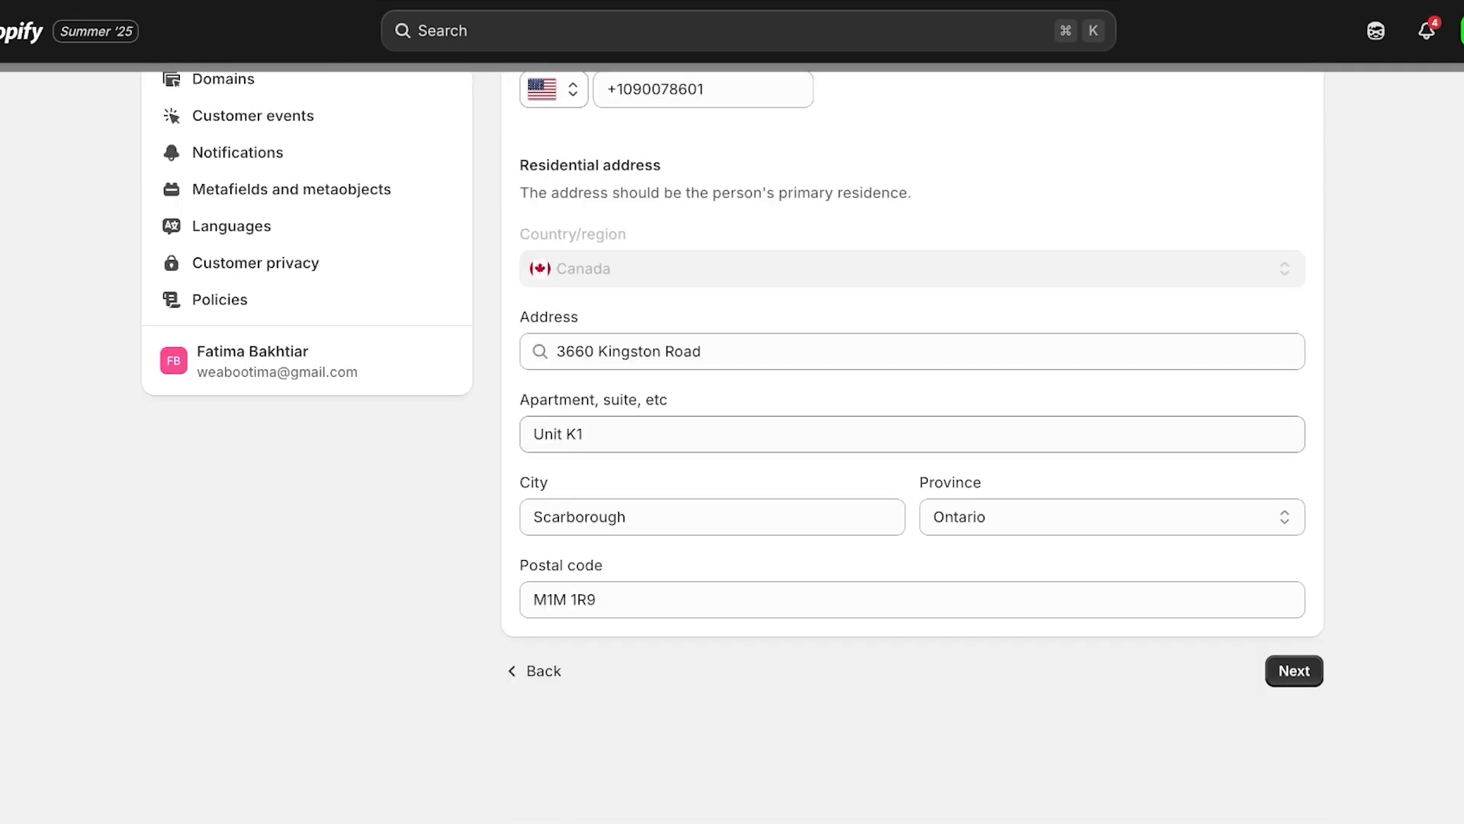
pyautogui.scroll(7, 912, 457)
pyautogui.scroll(1, 732, 458)
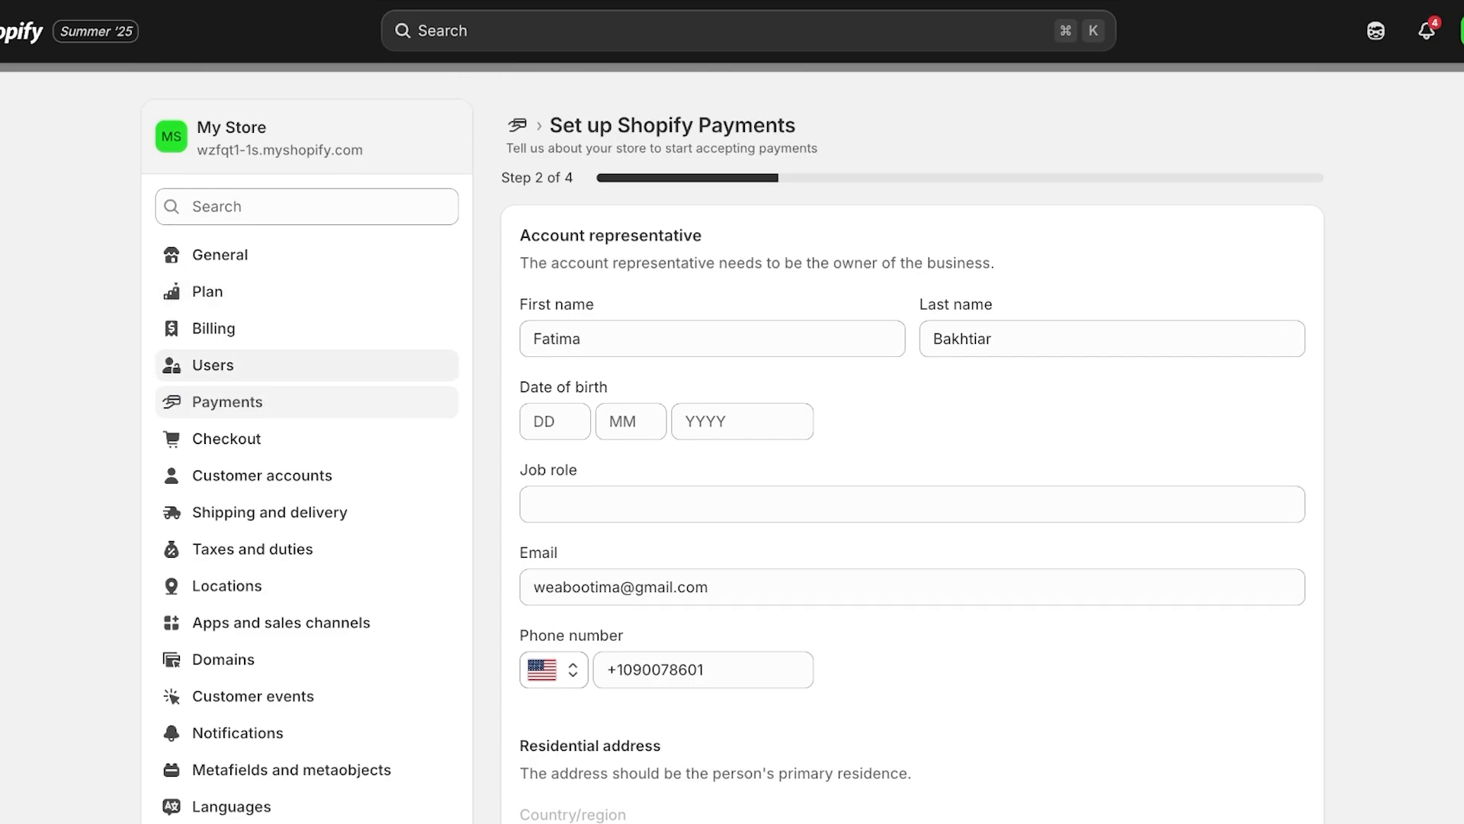
pyautogui.click(227, 402)
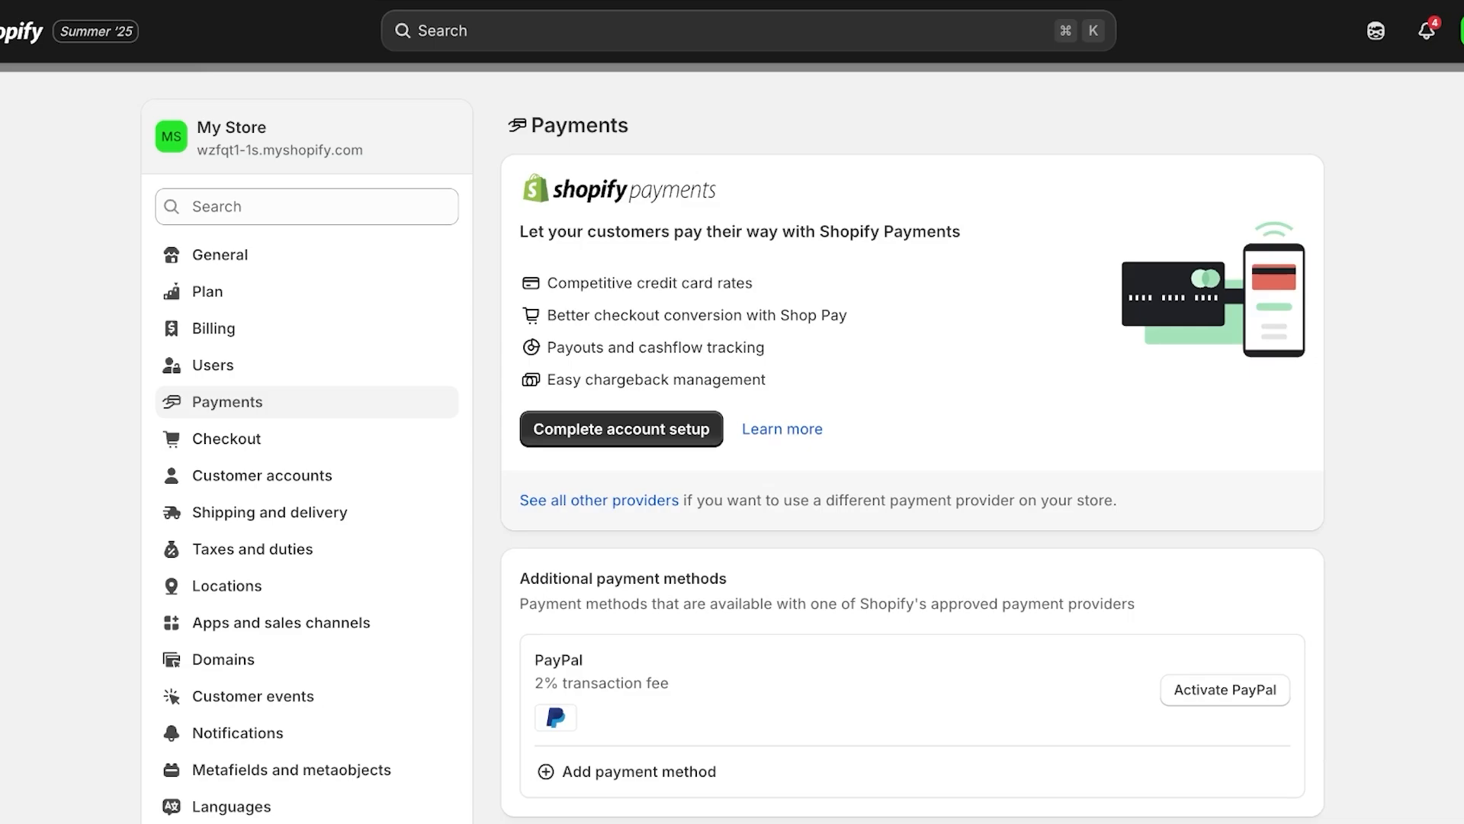
# Activate PayPal Express Checkout to reach PayPal's account-connection page
pyautogui.scroll(-3, 732, 449)
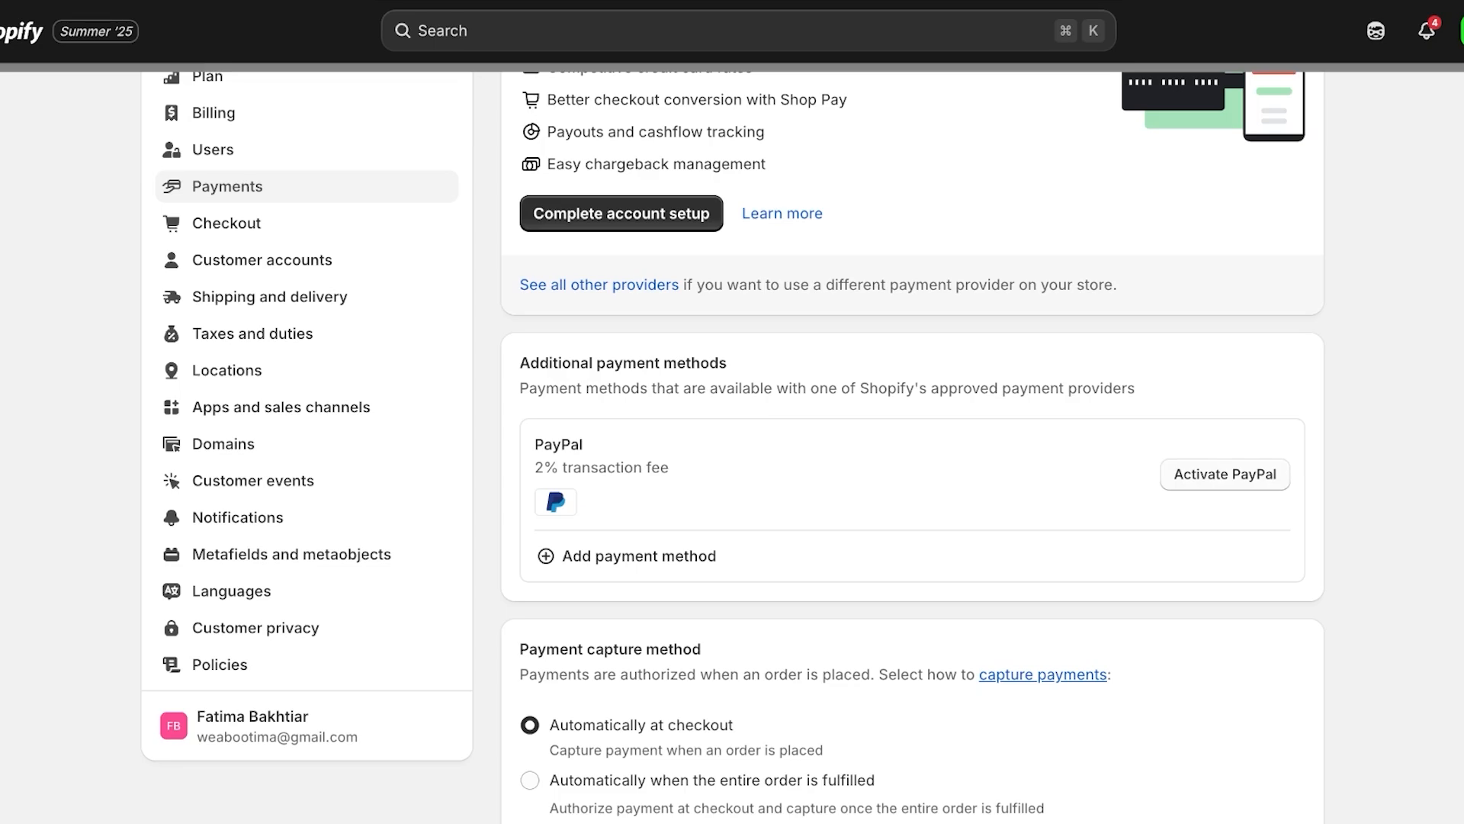
pyautogui.click(1224, 474)
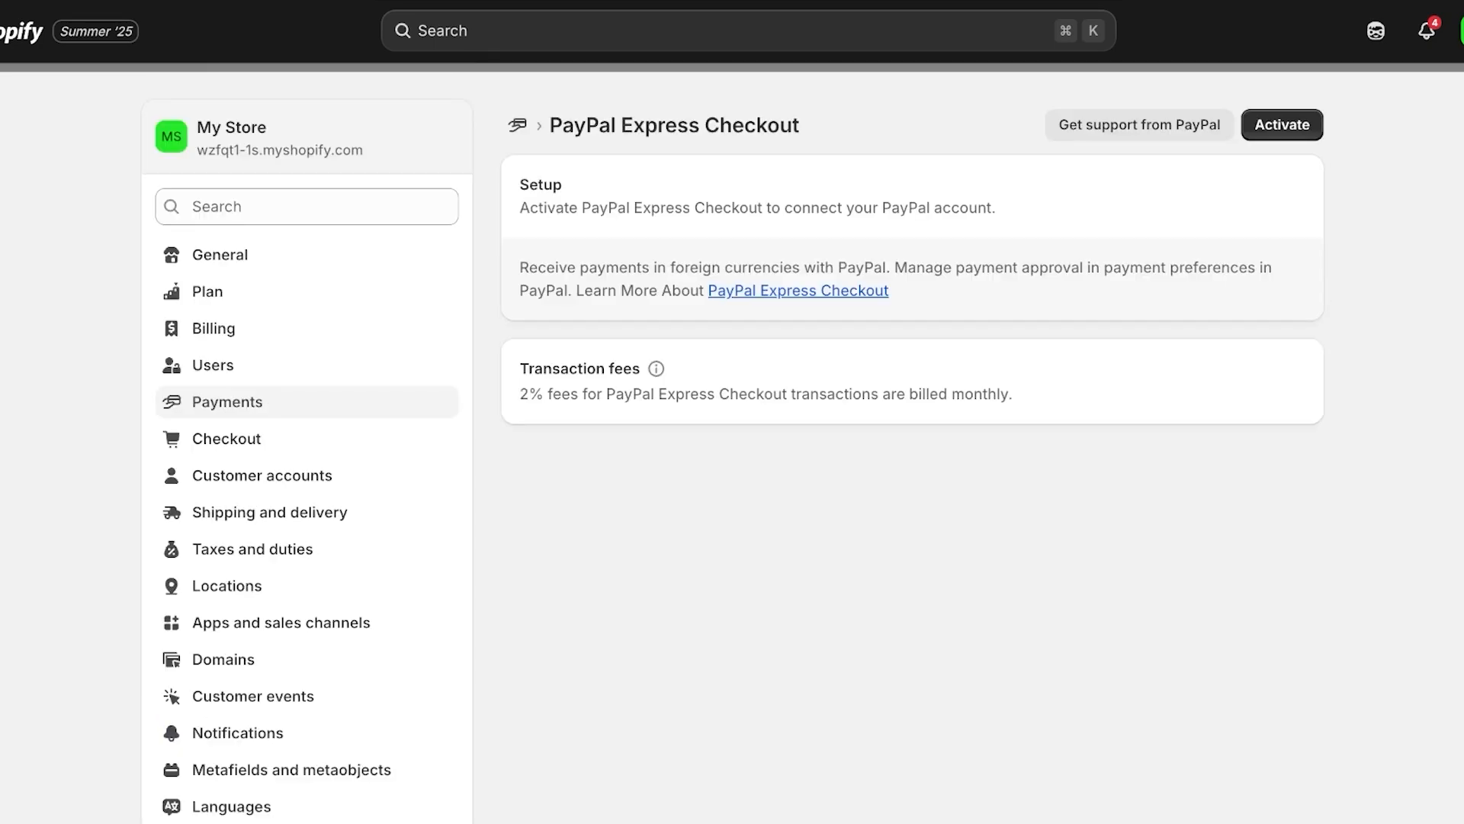
pyautogui.click(1282, 124)
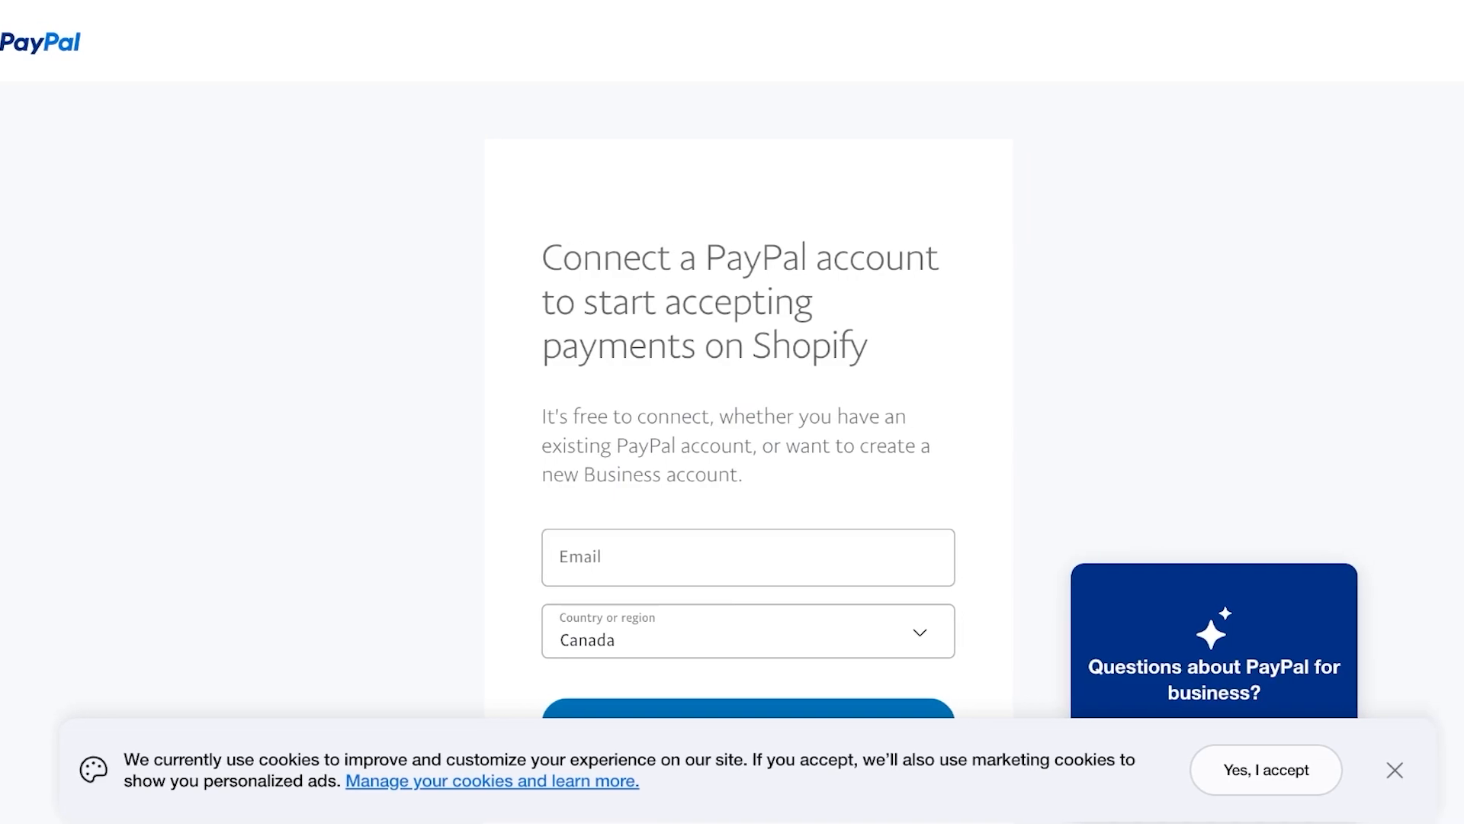
# Scroll through the PayPal connect page without connecting, then return to Shopify's PayPal Express Checkout settings
pyautogui.scroll(-2, 732, 381)
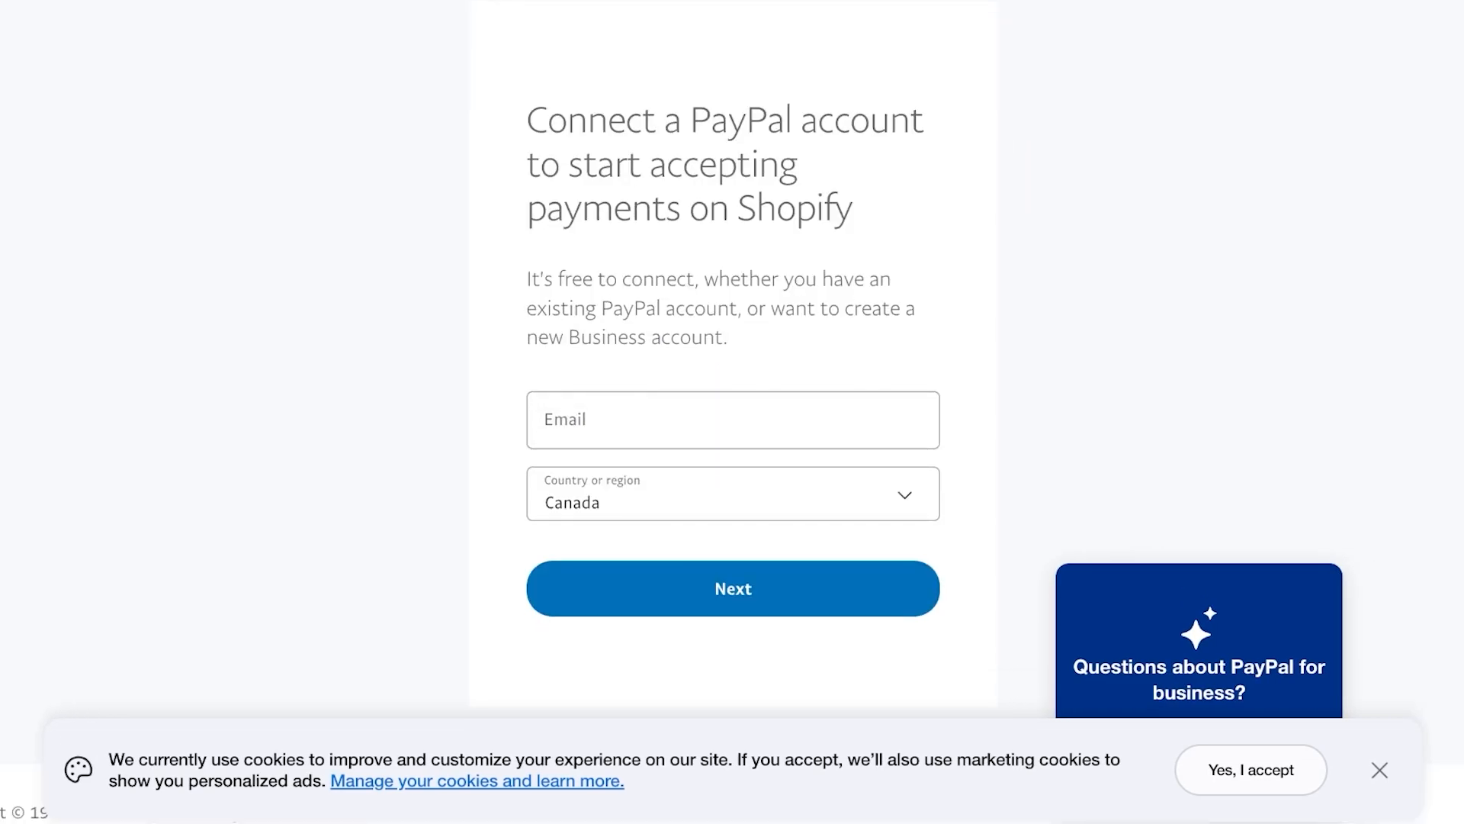
pyautogui.scroll(-3, 732, 382)
pyautogui.scroll(1, 732, 382)
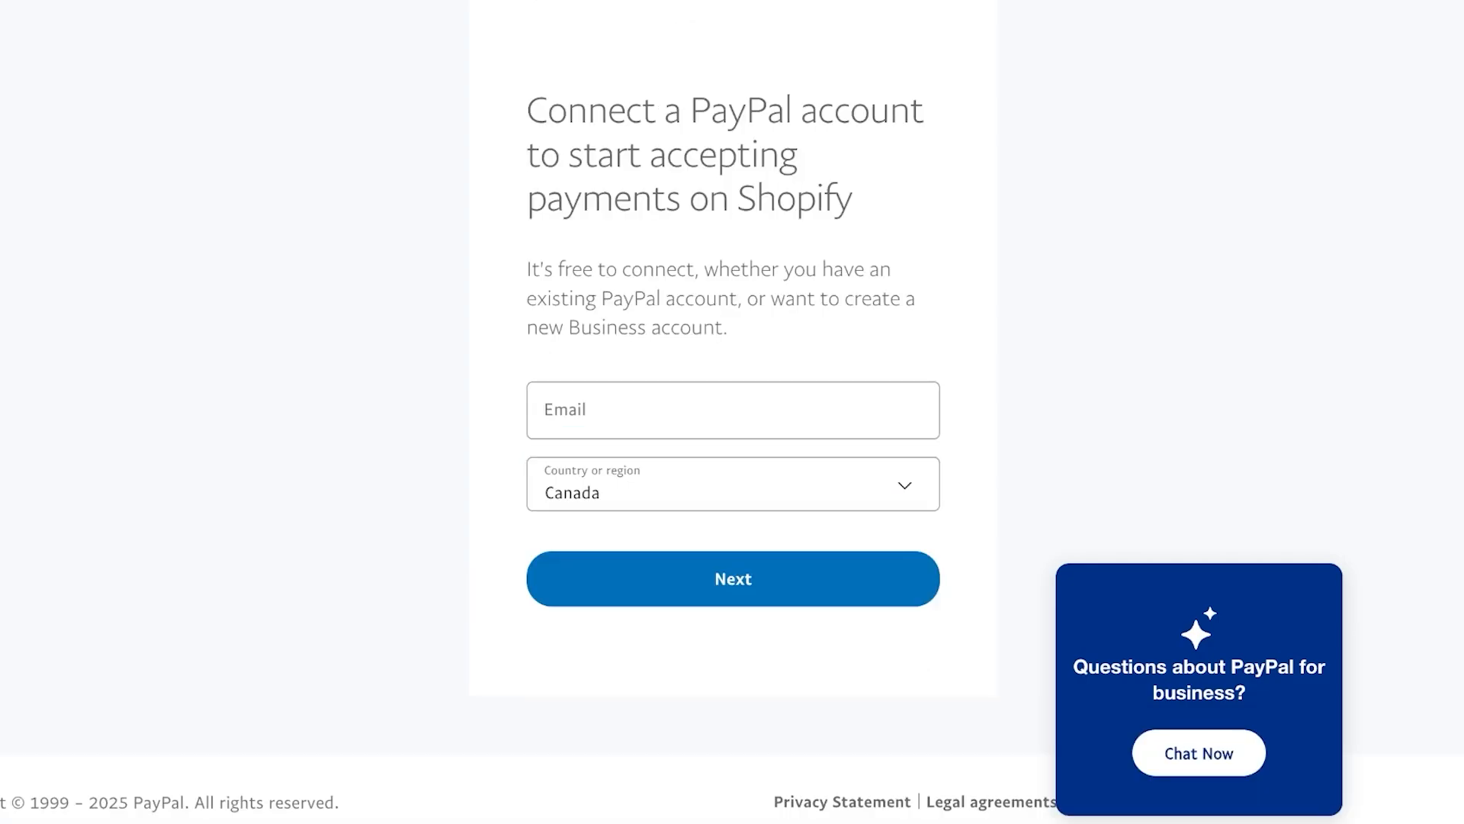
pyautogui.scroll(2, 732, 412)
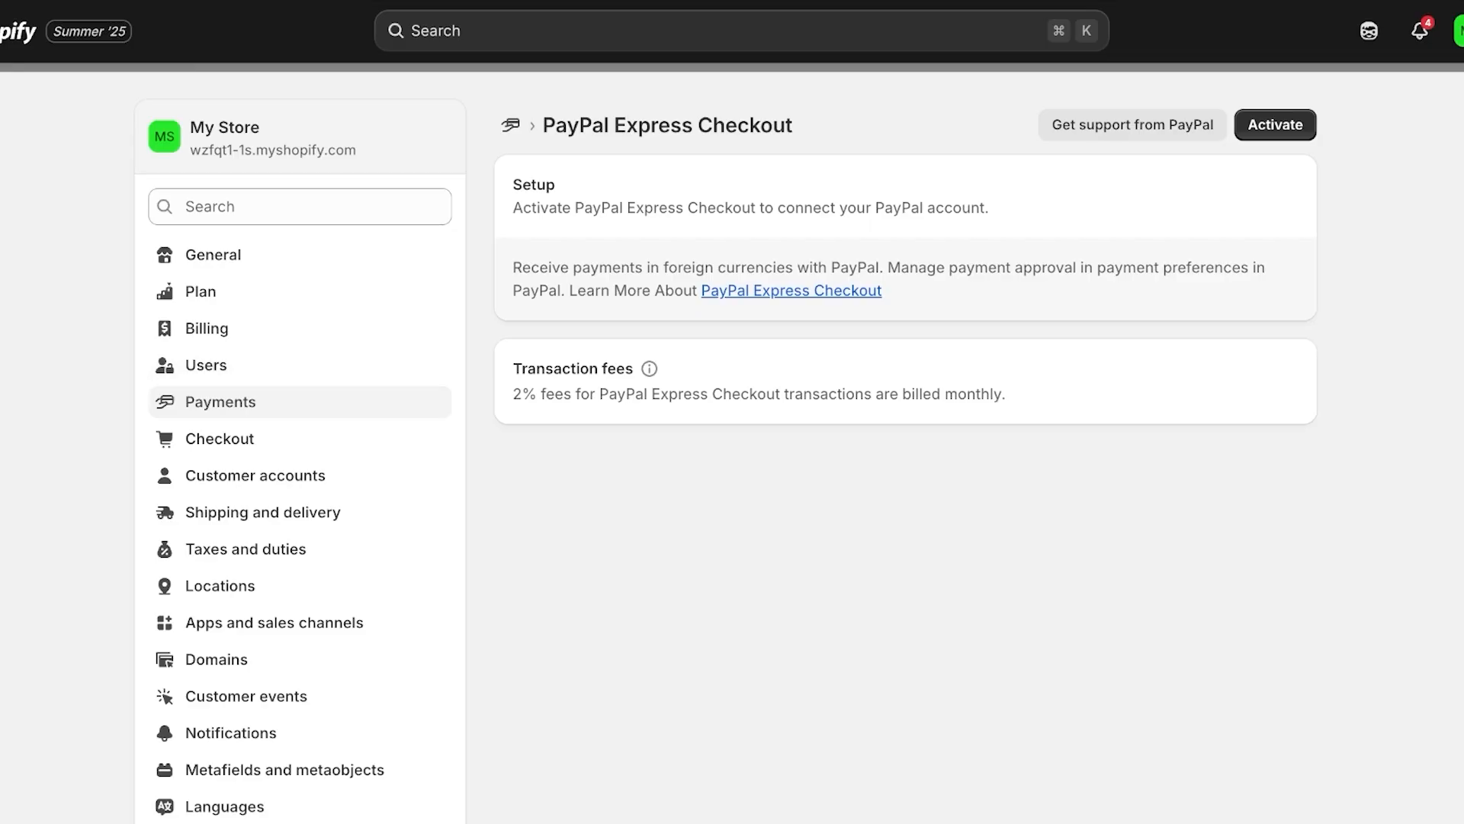
# Open the crop top on the storefront and use Buy it now to preview its checkout page
pyautogui.press('Escape')
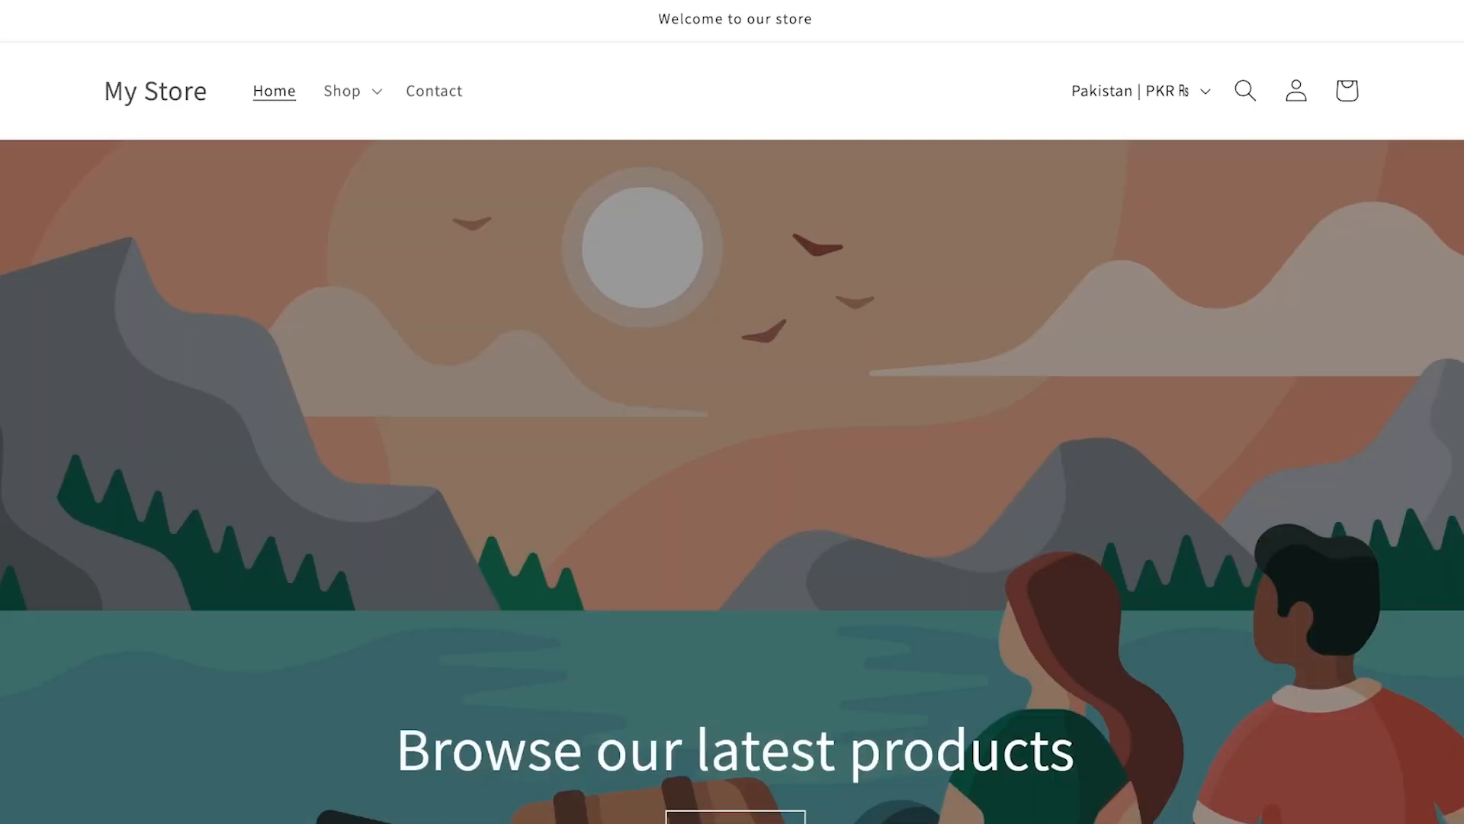
pyautogui.scroll(-10, 733, 411)
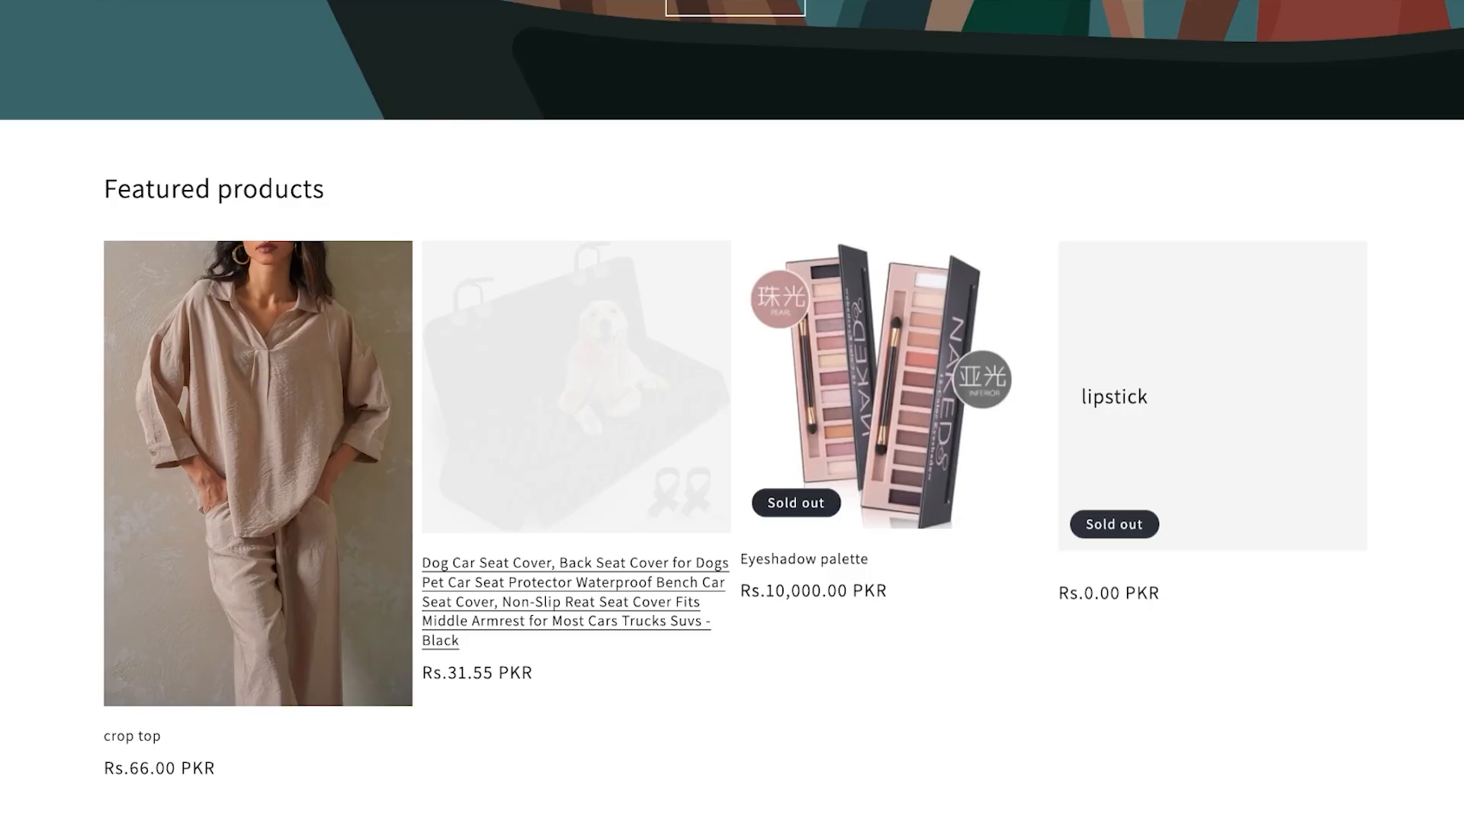
pyautogui.click(257, 488)
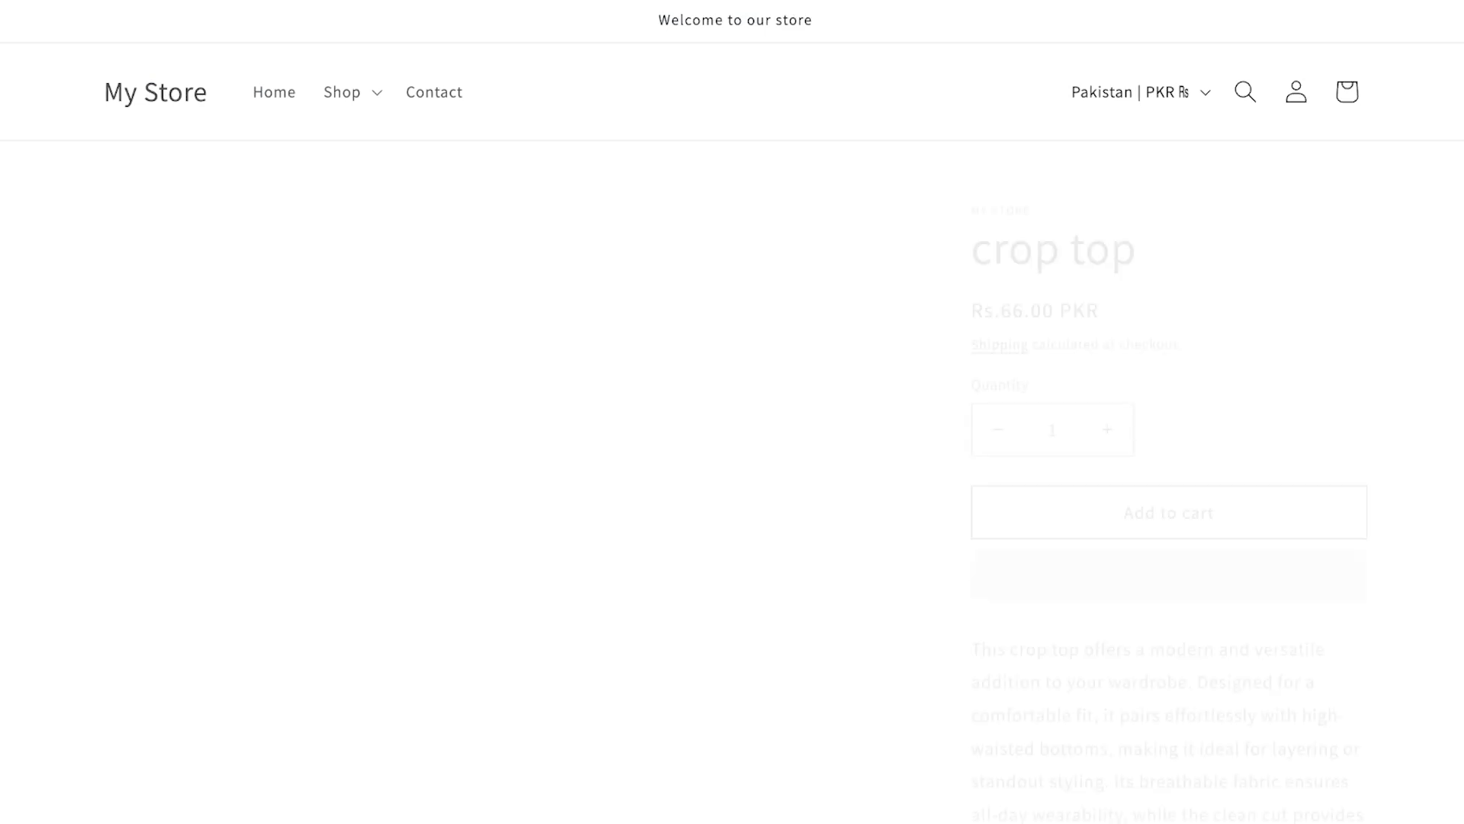
pyautogui.scroll(-1, 732, 412)
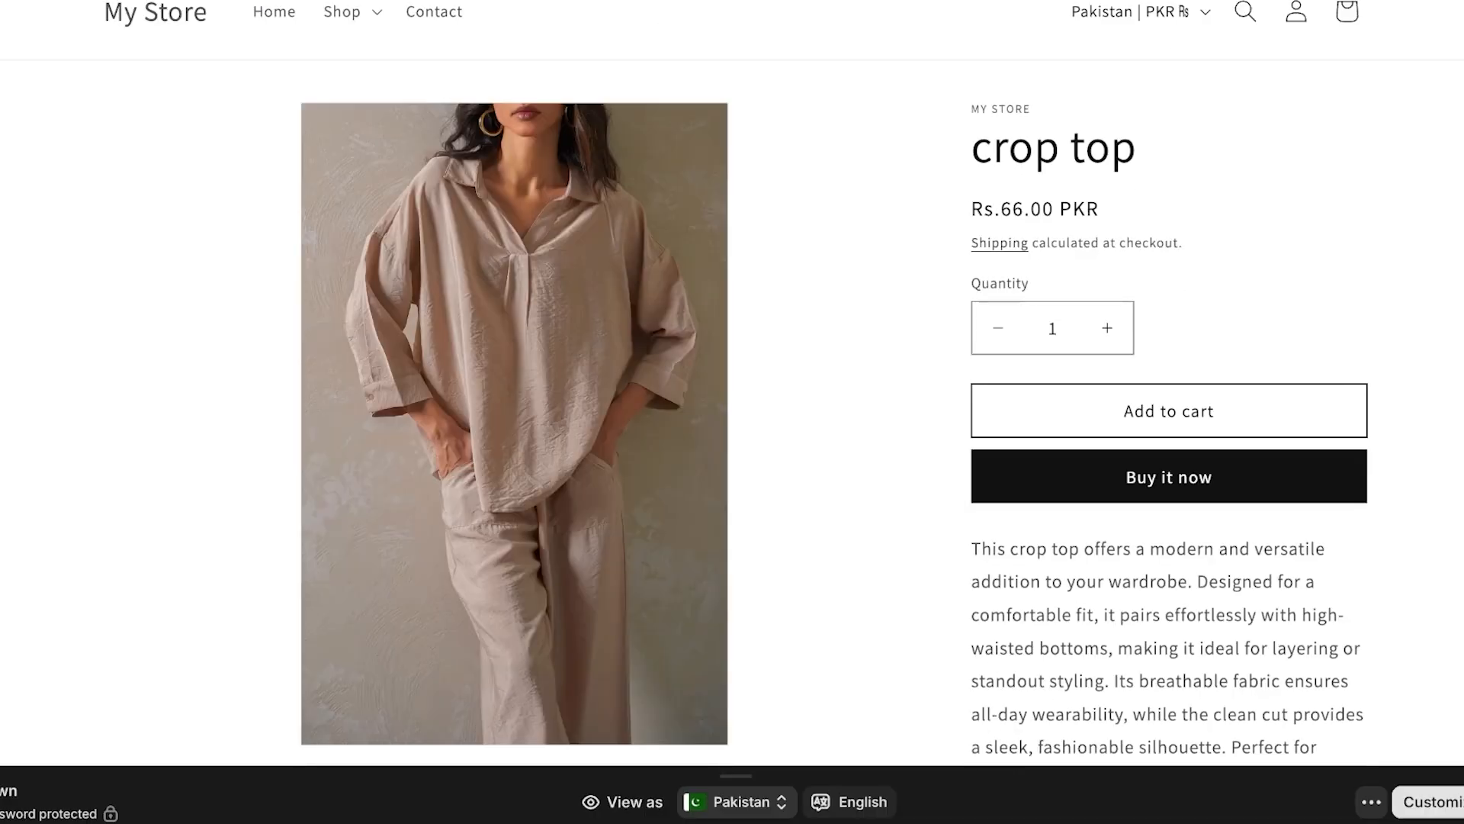
pyautogui.click(1168, 477)
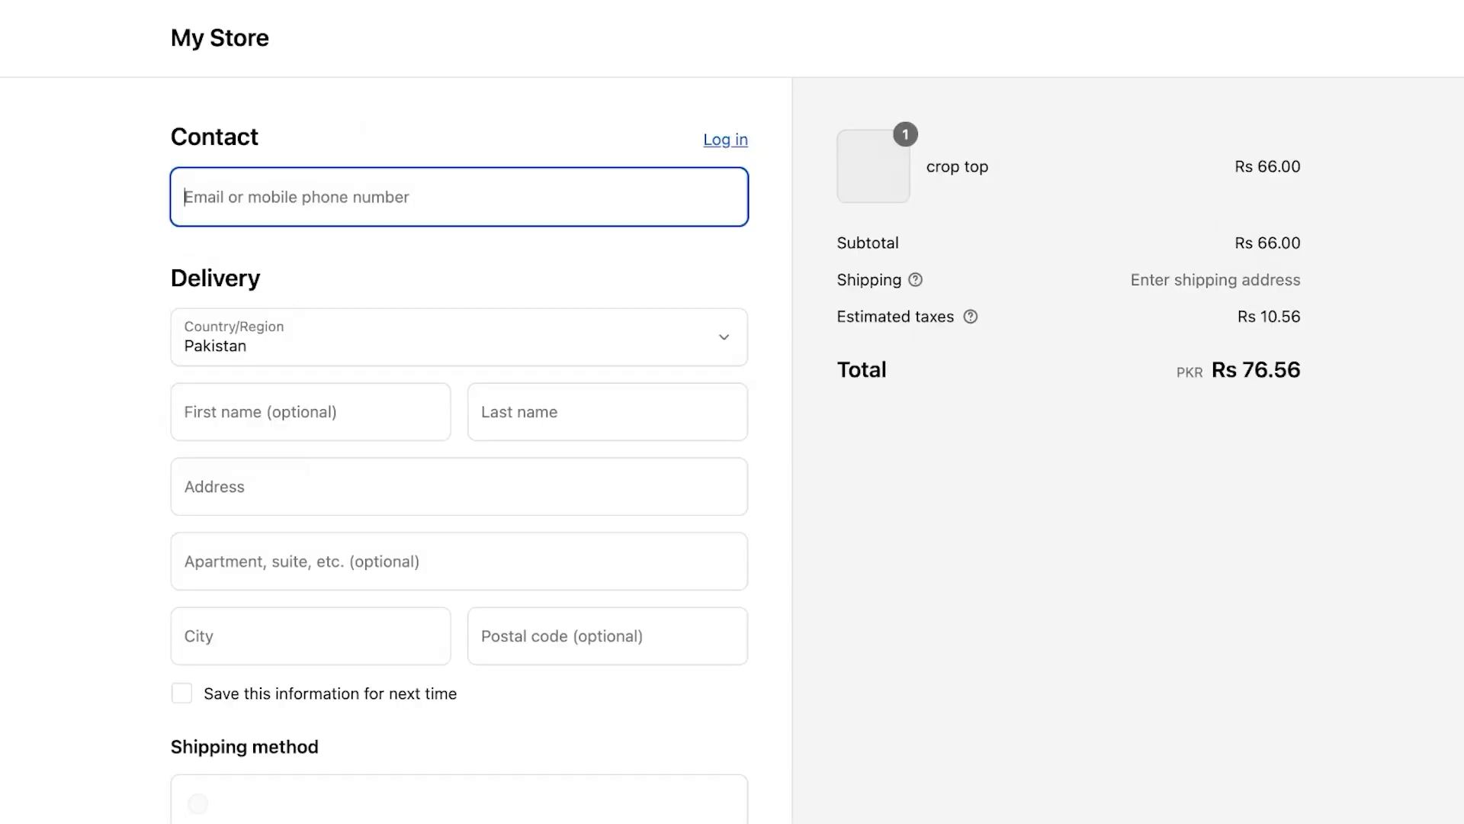
pyautogui.scroll(-7, 460, 412)
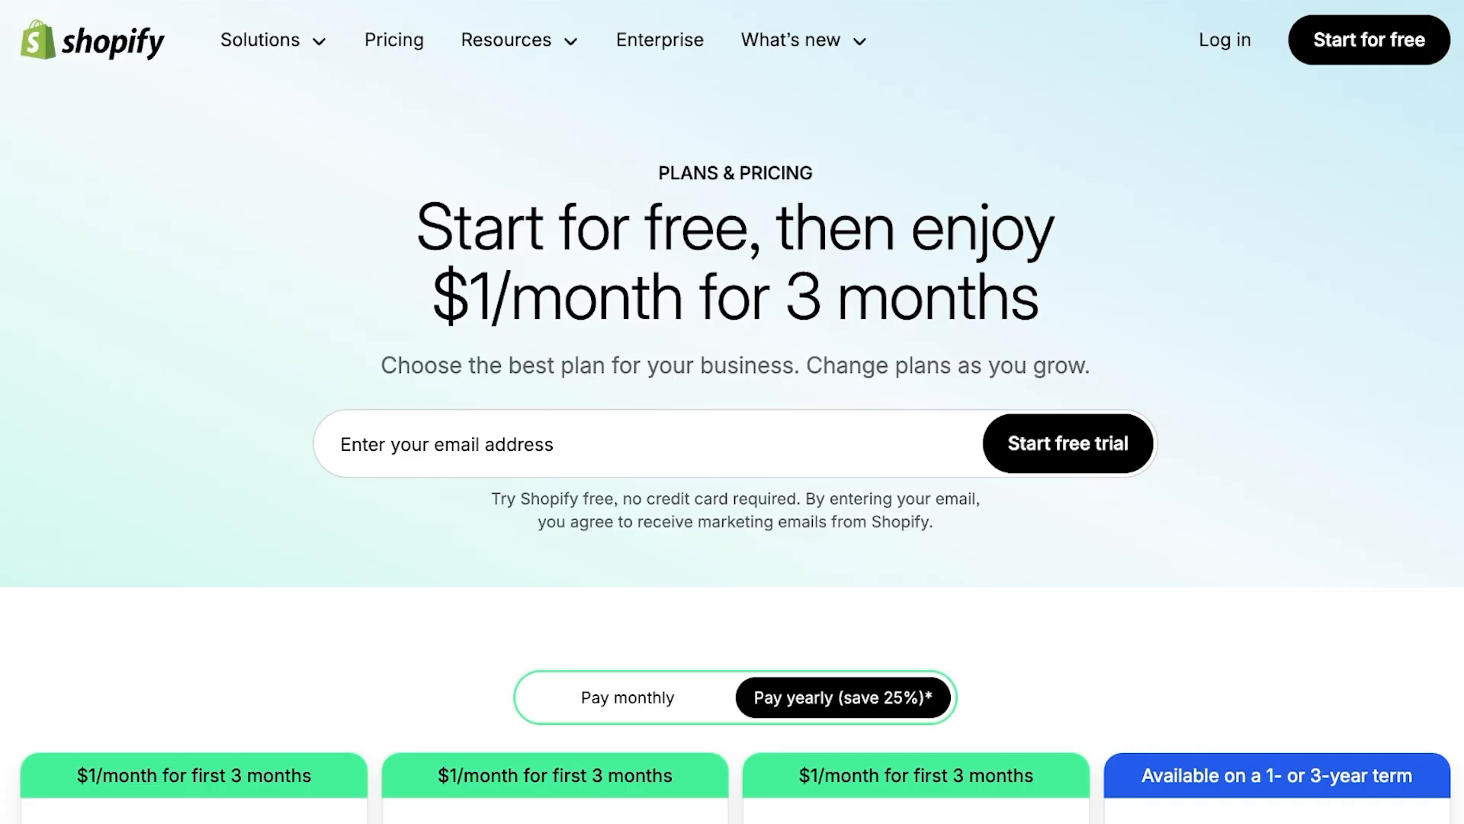
# Scroll through the Shopify plan pricing cards, ending at the homepage's merchant showcase
pyautogui.scroll(-3, 732, 412)
pyautogui.scroll(3, 732, 412)
pyautogui.scroll(-6, 732, 412)
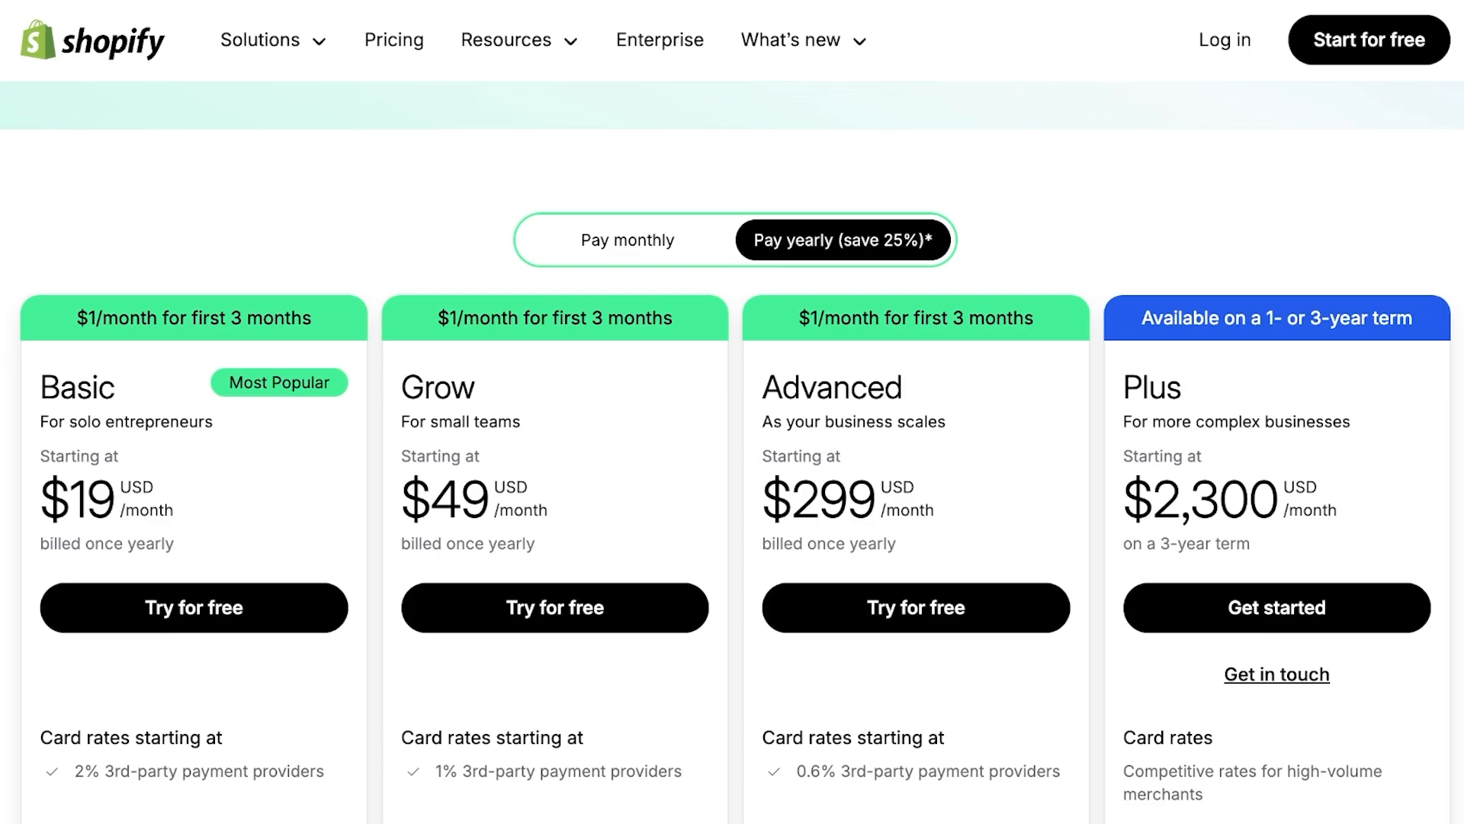
pyautogui.scroll(-3, 733, 450)
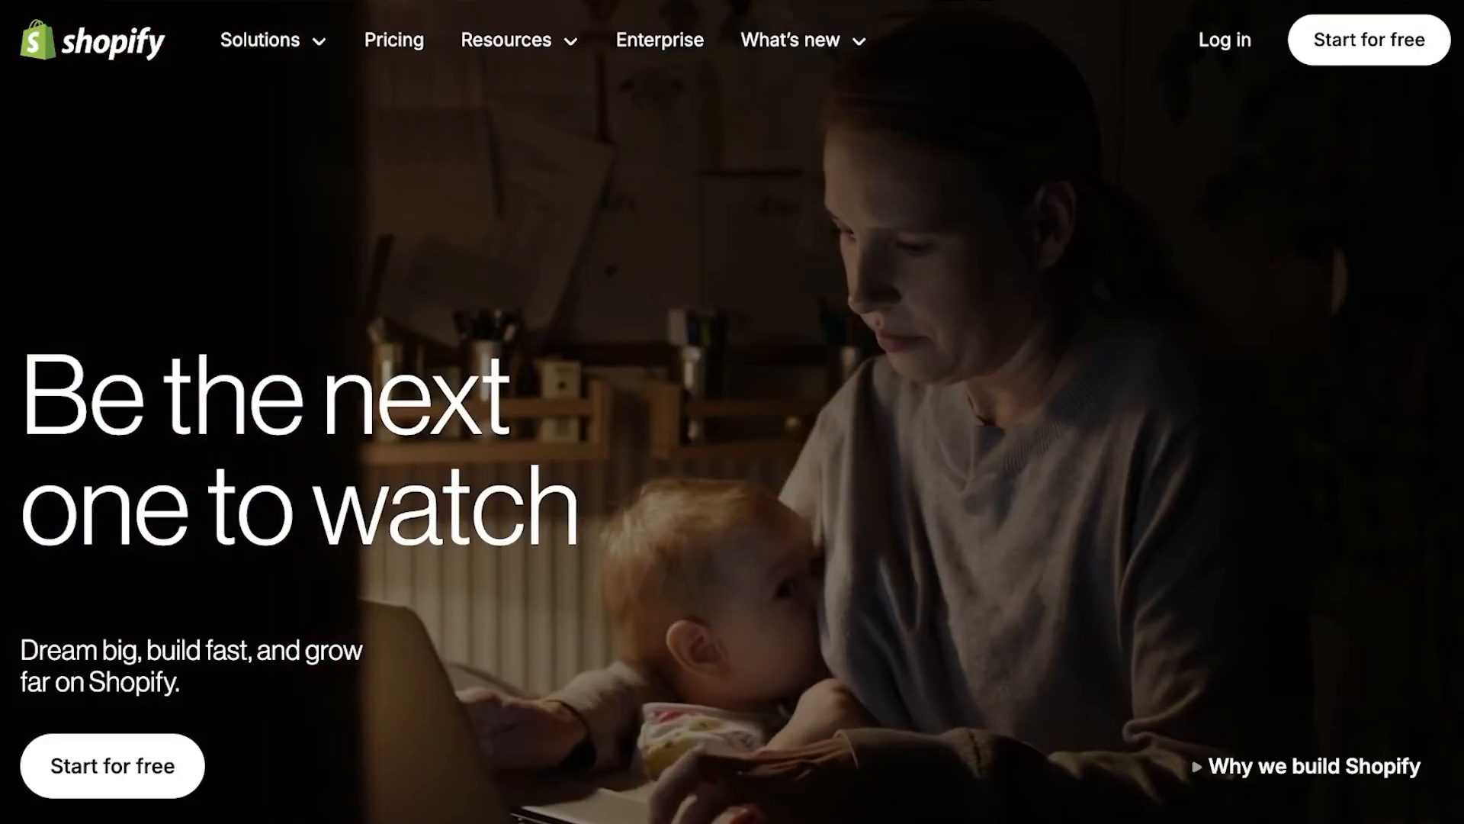
pyautogui.scroll(-15, 732, 457)
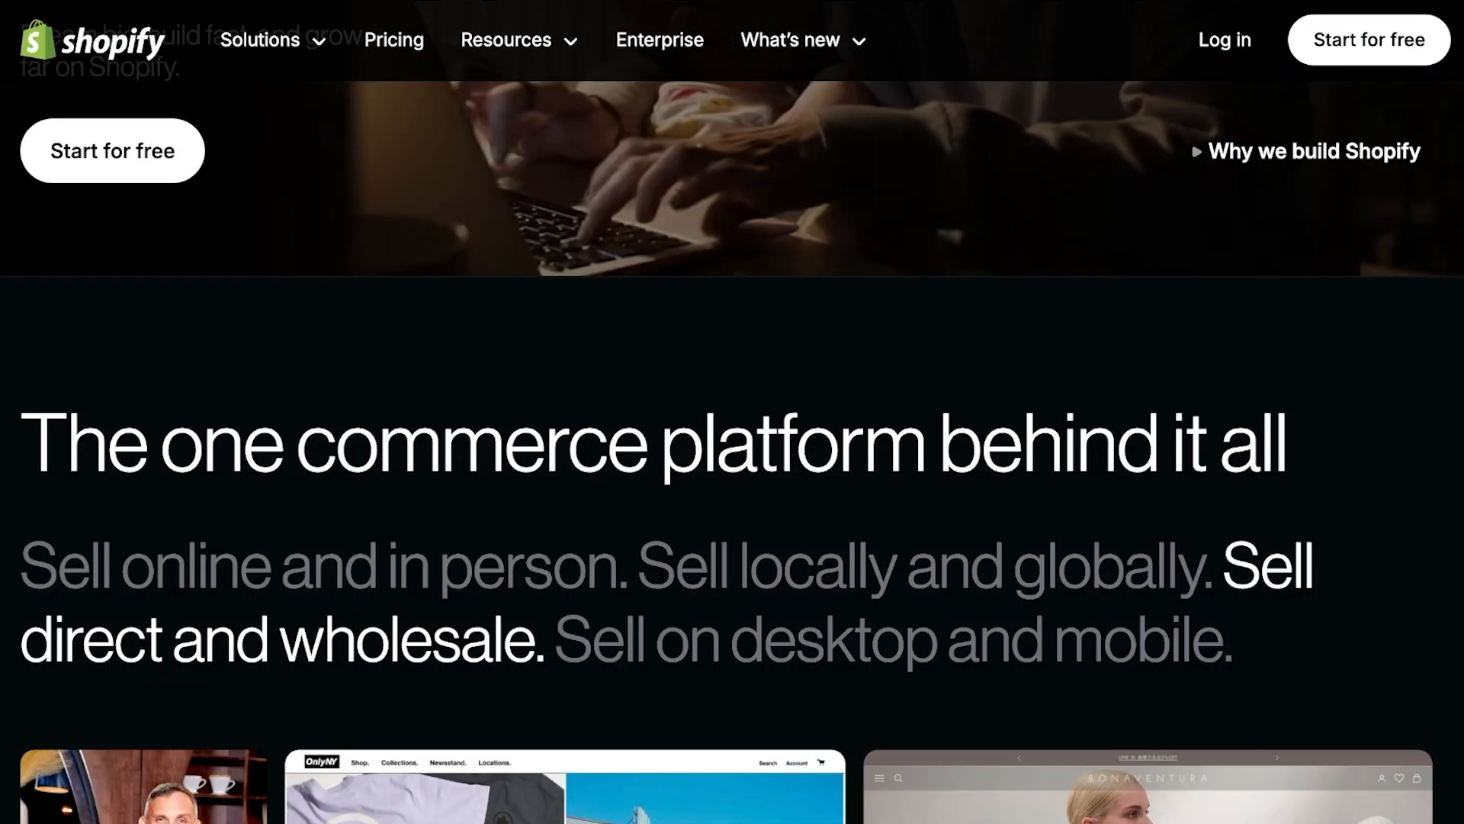
pyautogui.scroll(-2, 733, 457)
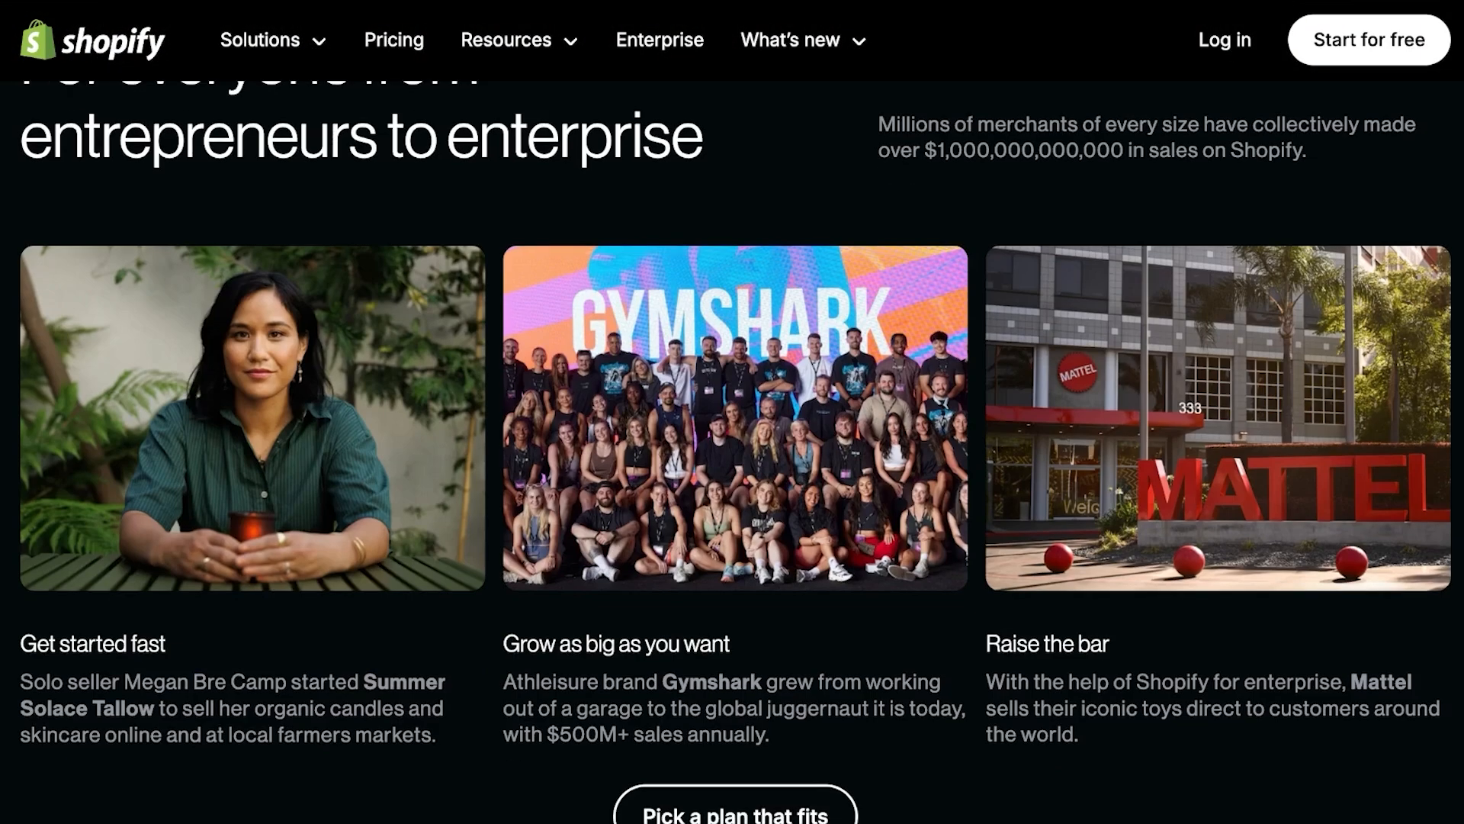